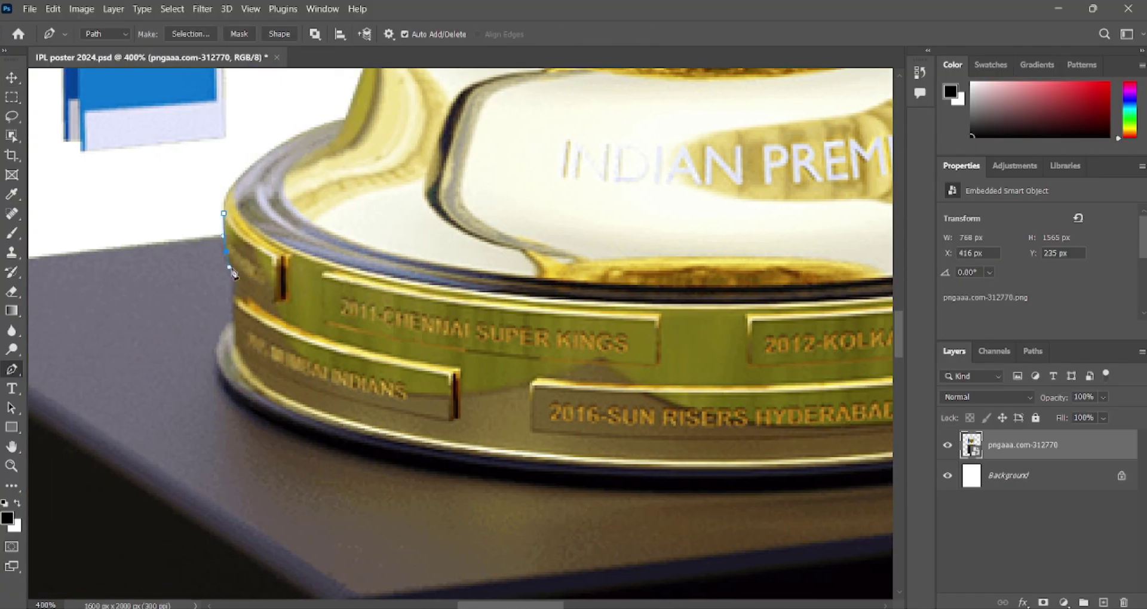
# Step: Finish and close the pen outline around the trophy base, masking out the white background
pyautogui.keyDown('alt'); pyautogui.click(236, 396); pyautogui.keyUp('alt')
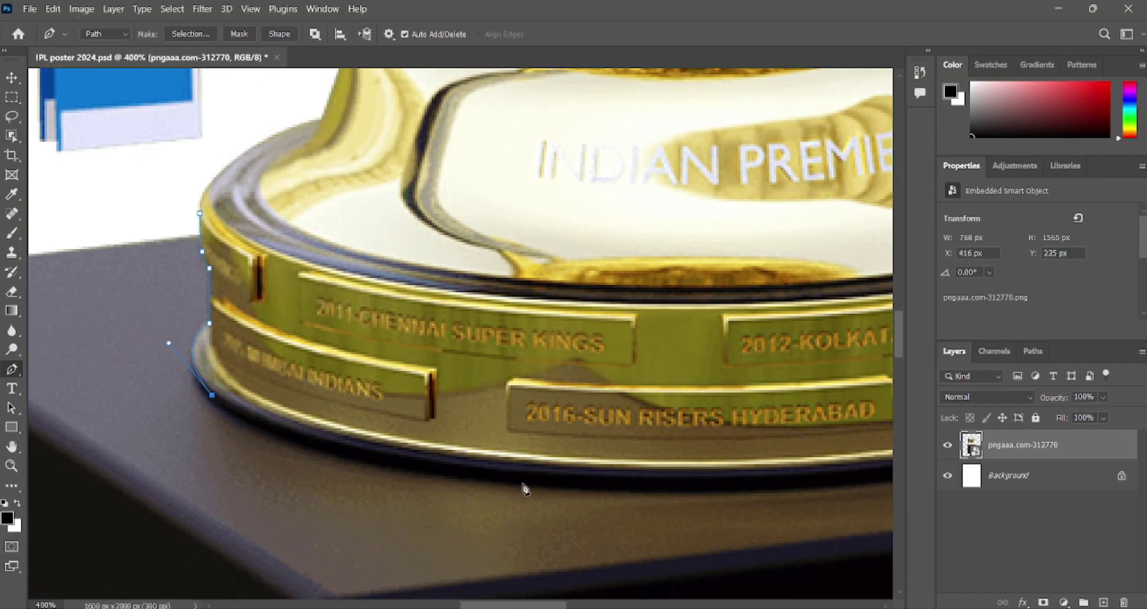
pyautogui.moveTo(736, 494); pyautogui.dragTo(626, 460)
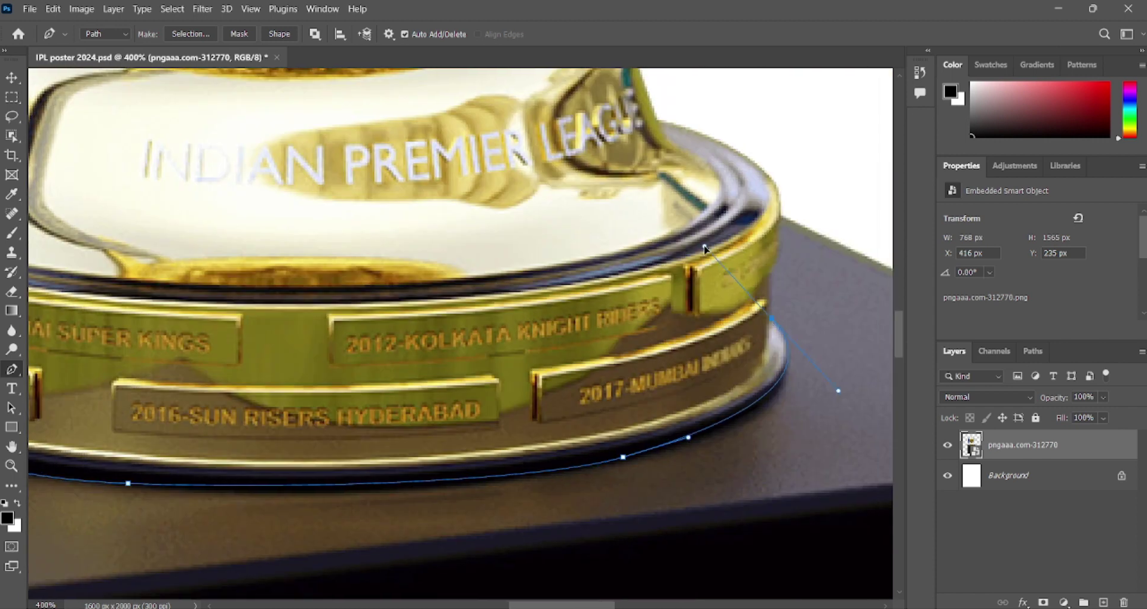
pyautogui.hotkey('ctrl', '-')
pyautogui.hotkey('ctrl', '-')
pyautogui.hotkey('ctrl', '-')
pyautogui.click(239, 34)
pyautogui.hotkey('ctrl', '0')
pyautogui.rightClick(1038, 448)
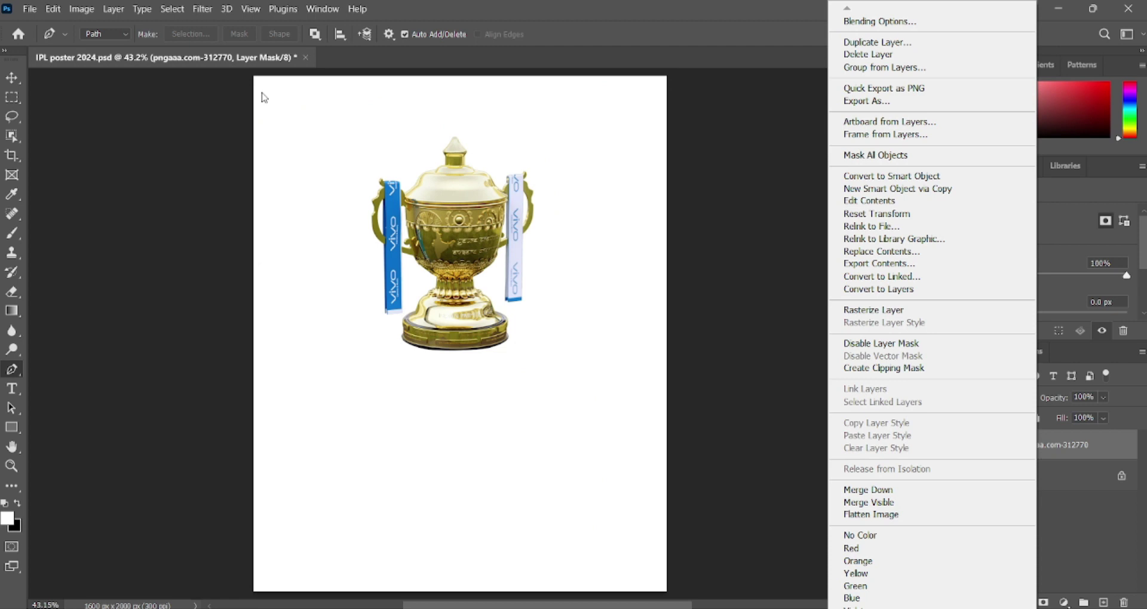
pyautogui.press('Escape')
# Step: Scale the masked trophy up larger on the poster
pyautogui.press('v')
pyautogui.hotkey('ctrl', 't')
pyautogui.moveTo(361, 133); pyautogui.dragTo(307, 72)
pyautogui.press('Return')
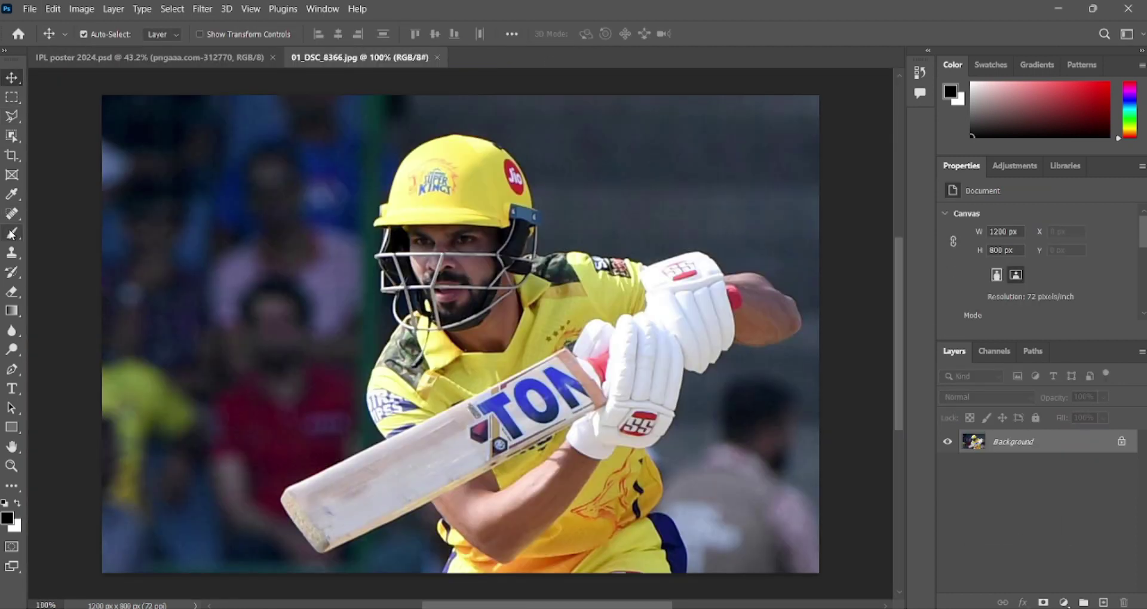
# Step: Cut out the first player with Select Subject and a refined mask, placing him top-left below the trophy
pyautogui.rightClick(11, 136)
pyautogui.click(60, 147)
pyautogui.click(424, 33)
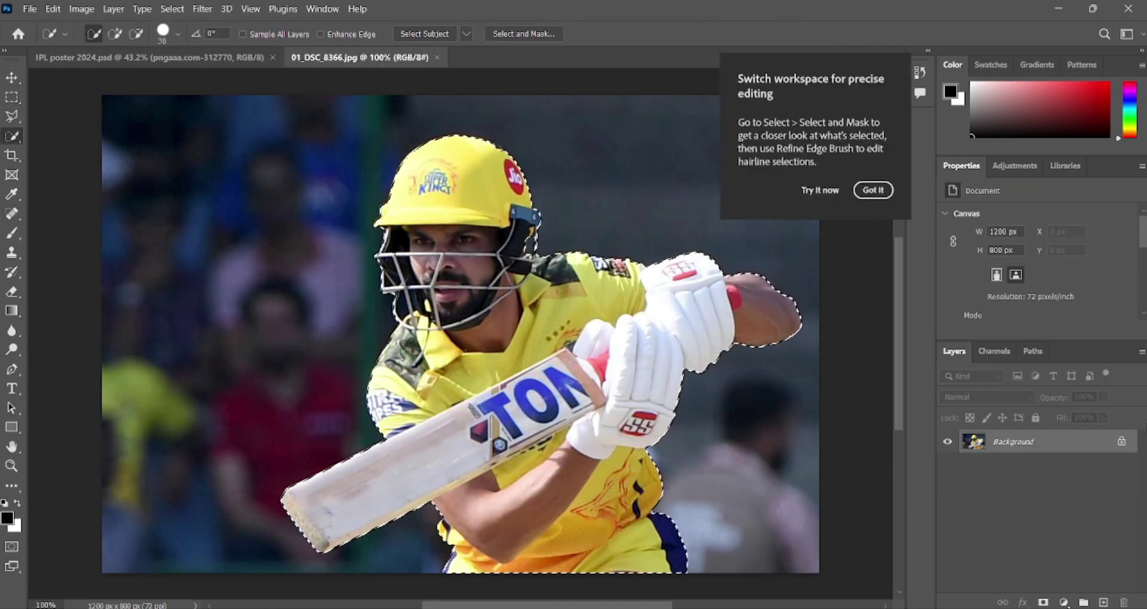
pyautogui.click(1043, 602)
pyautogui.rightClick(1010, 442)
pyautogui.click(1037, 554)
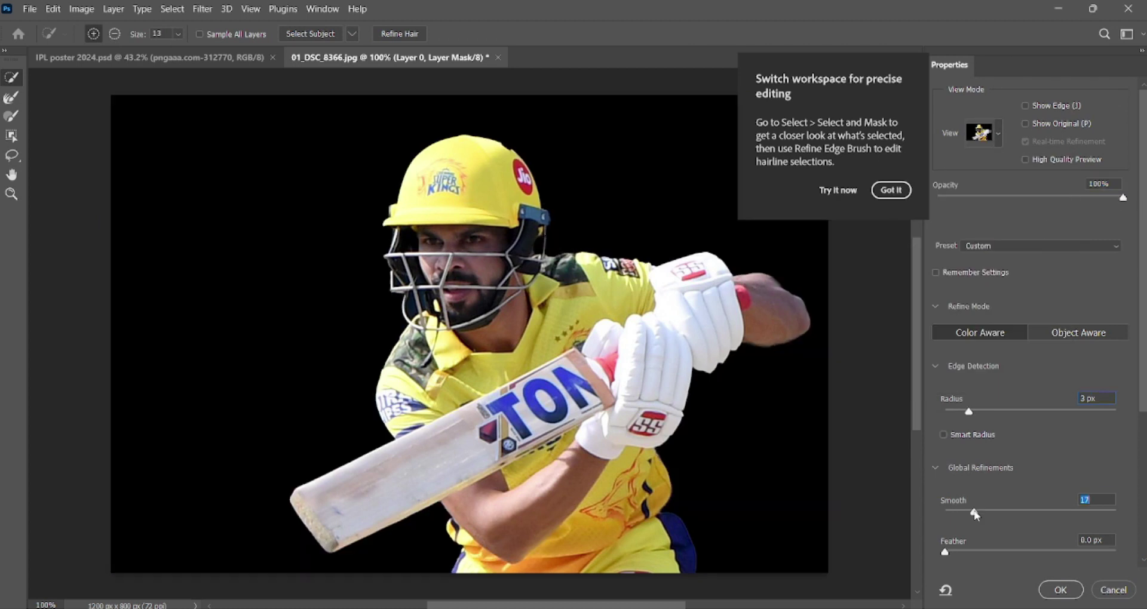
pyautogui.scroll(-2, 1003, 559)
pyautogui.click(1056, 588)
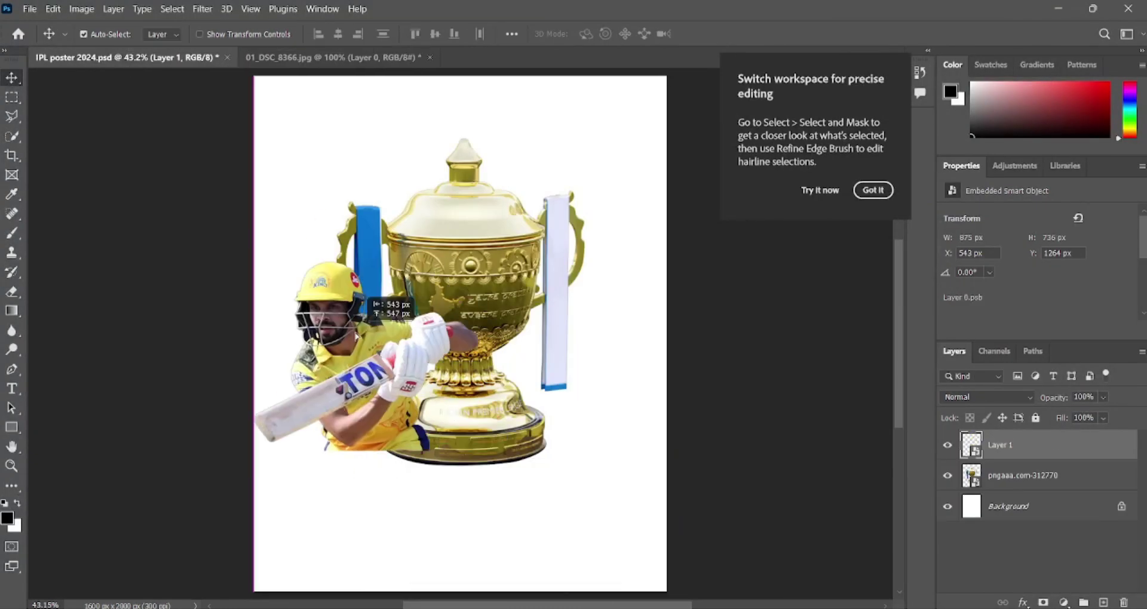
pyautogui.moveTo(365, 299); pyautogui.dragTo(358, 143)
pyautogui.hotkey('ctrl', '[')
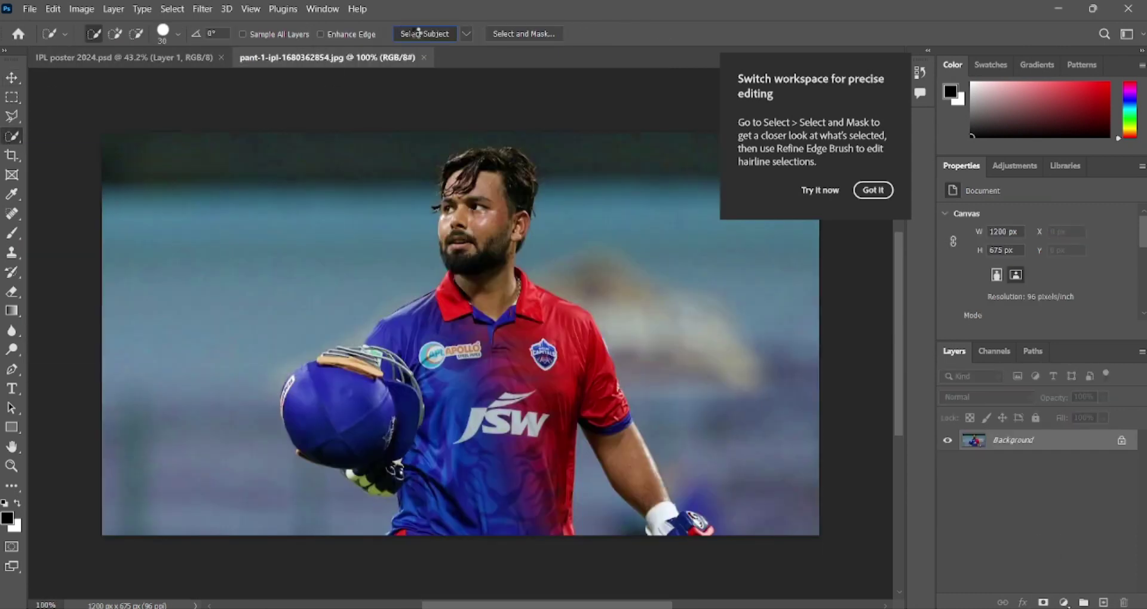
# Step: Cut out the red-and-blue-jersey player and place him at the poster's top right
pyautogui.click(418, 33)
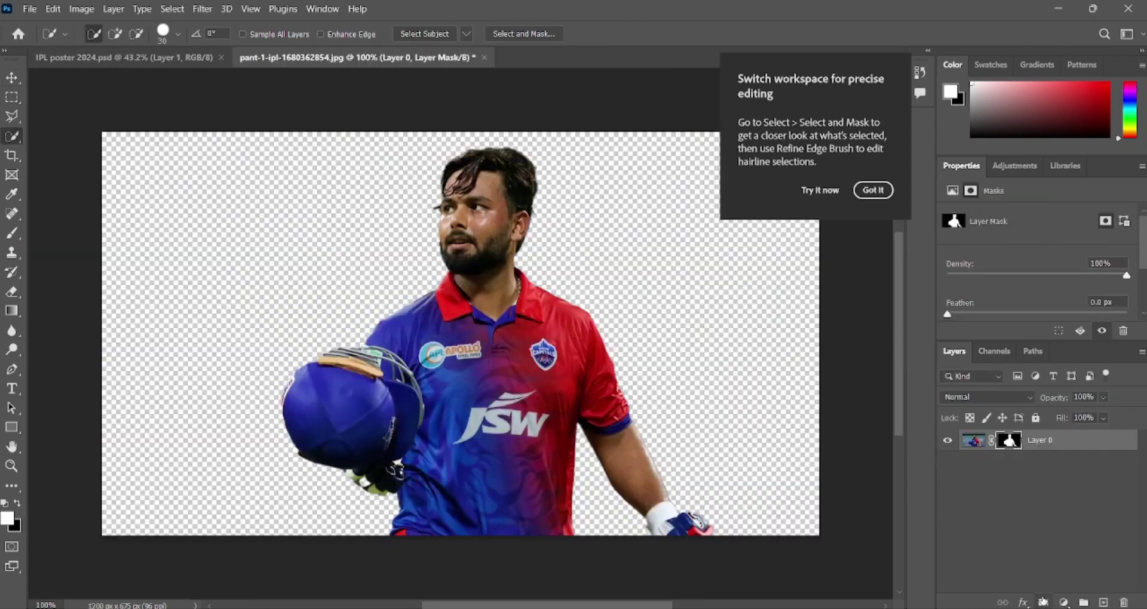
pyautogui.click(1060, 591)
pyautogui.moveTo(627, 204); pyautogui.dragTo(565, 191)
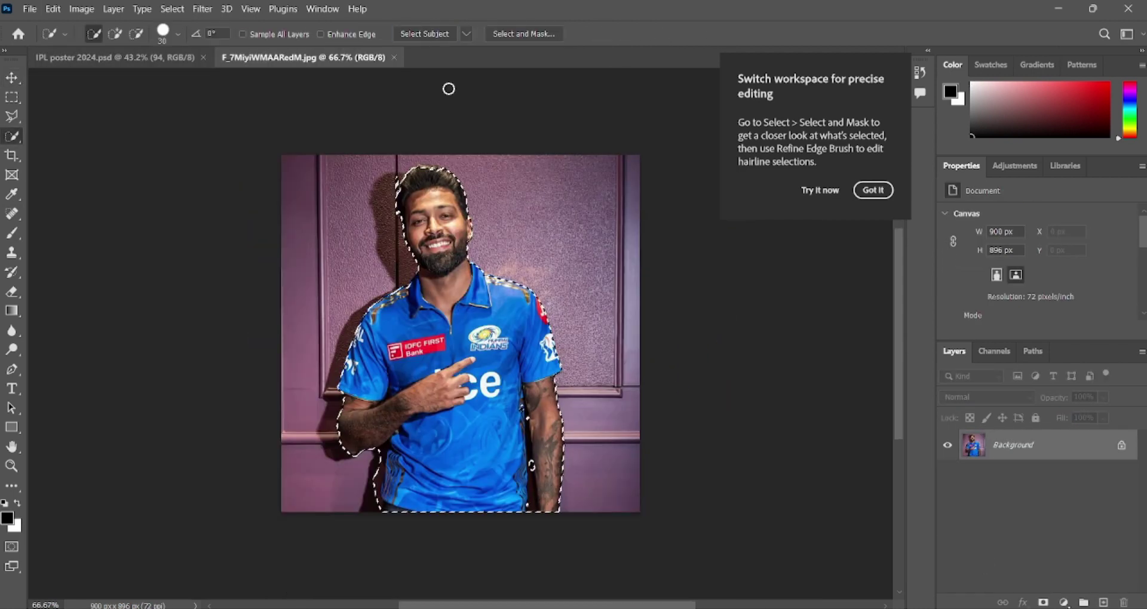
# Step: Inspect the blue-jersey player's edges, mask out the purple wall, and start Select and Mask refinement
pyautogui.scroll(2, 367, 499)
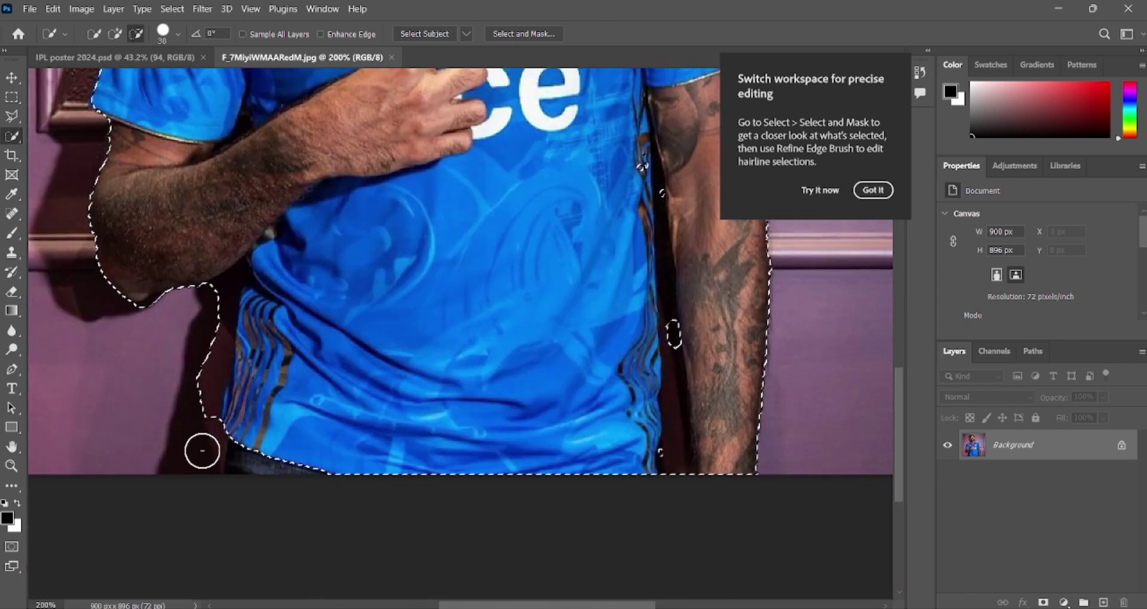
pyautogui.scroll(2, 599, 339)
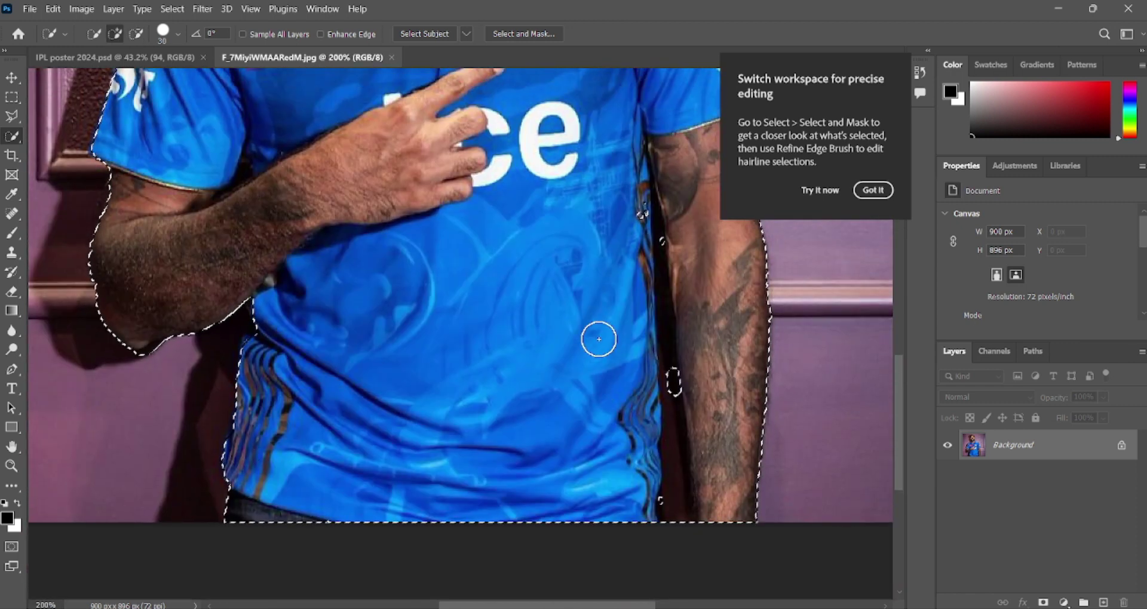
pyautogui.scroll(10, 598, 340)
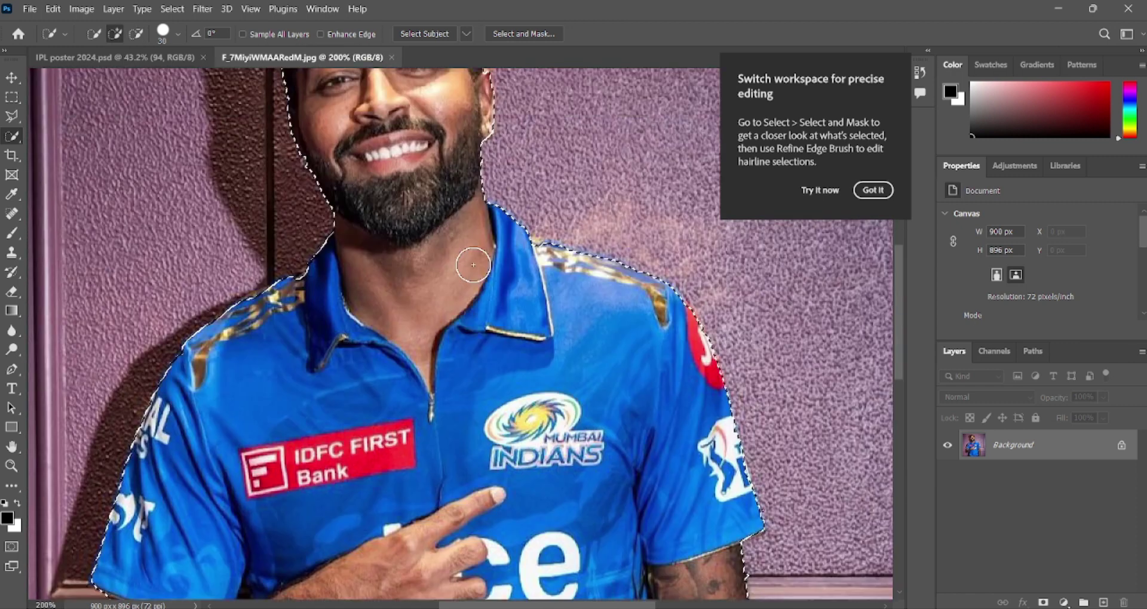
pyautogui.scroll(-10, 465, 284)
pyautogui.hscroll(5, 554, 356)
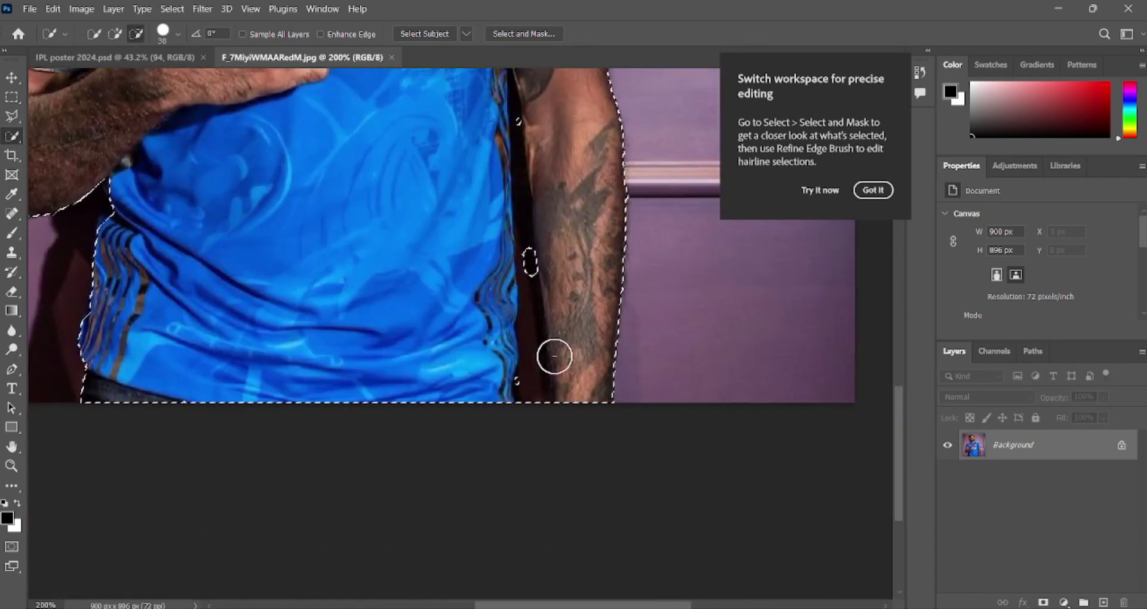
pyautogui.scroll(3, 513, 92)
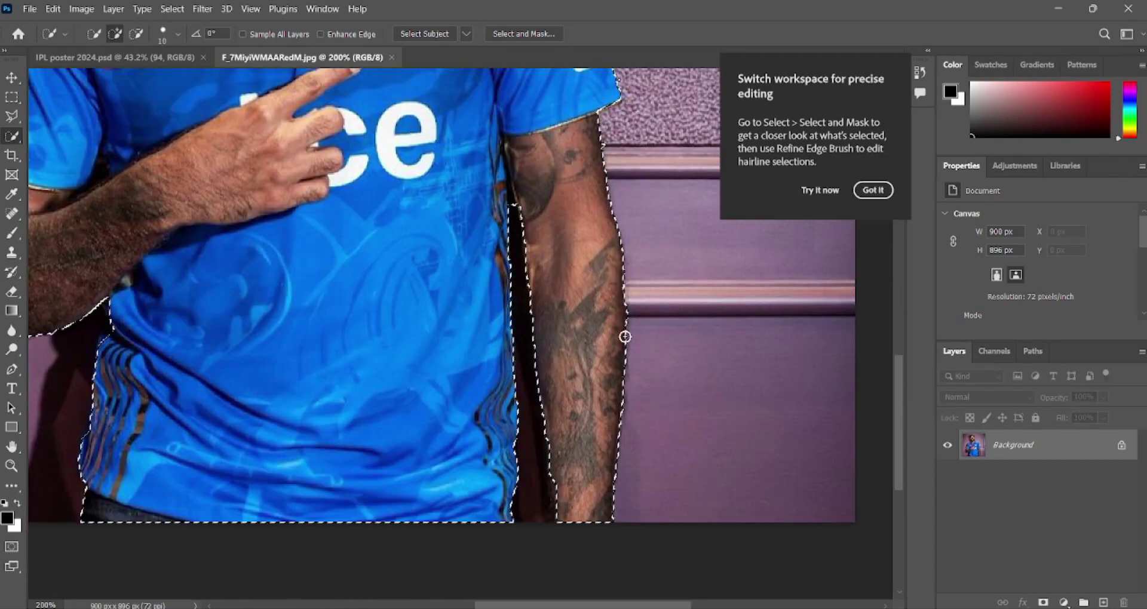
pyautogui.scroll(1, 541, 203)
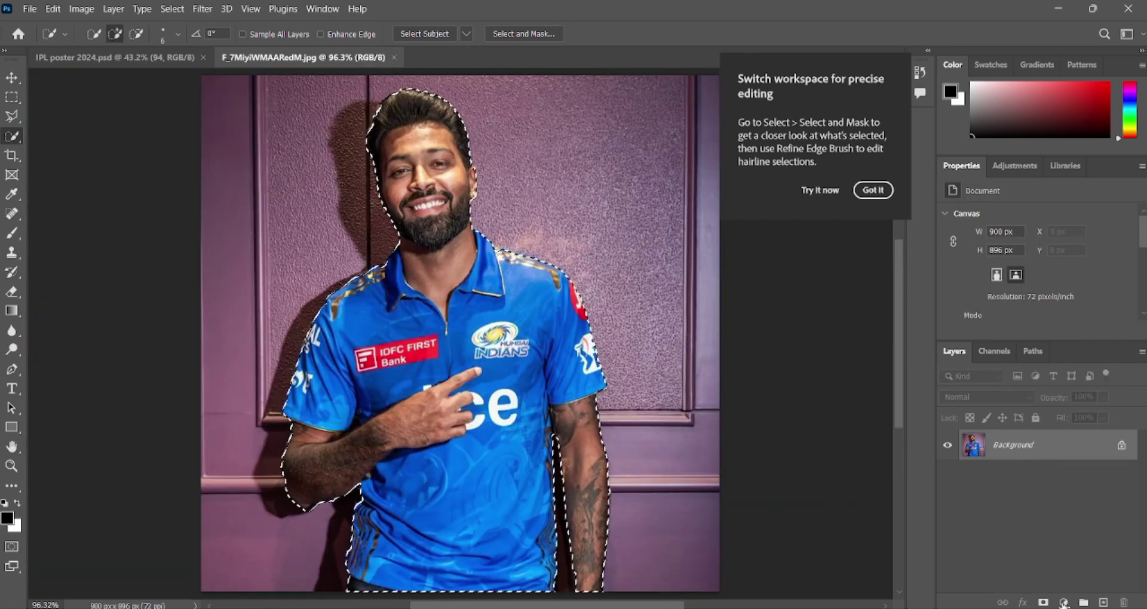
pyautogui.click(1045, 602)
pyautogui.rightClick(1008, 445)
pyautogui.click(1025, 557)
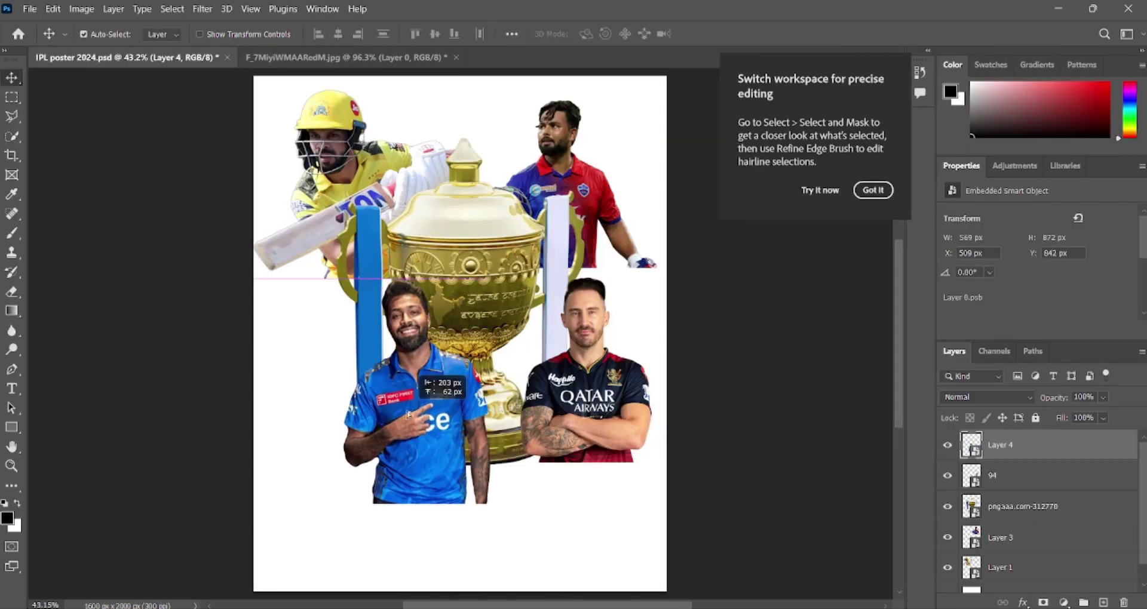
# Step: Move the blue-jersey player up-left and add the red-jersey player to the poster's right side
pyautogui.moveTo(408, 414); pyautogui.dragTo(346, 392)
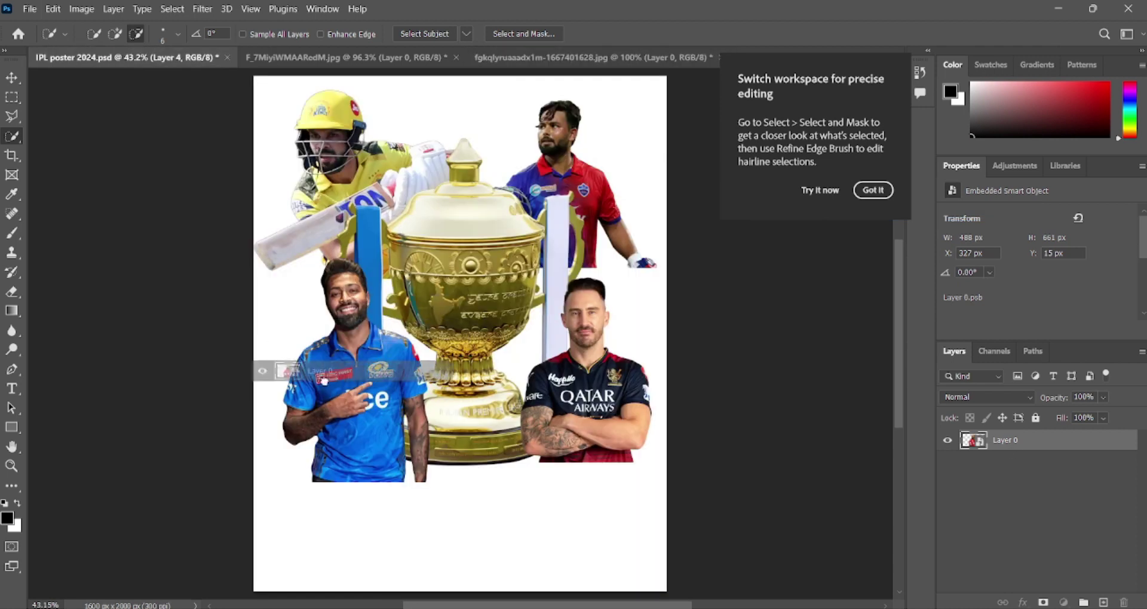
pyautogui.moveTo(1011, 452)
pyautogui.mouseDown()
pyautogui.moveTo(418, 418)
pyautogui.moveTo(621, 275)
pyautogui.mouseUp()
pyautogui.hotkey('ctrl', 't')
pyautogui.press('Return')
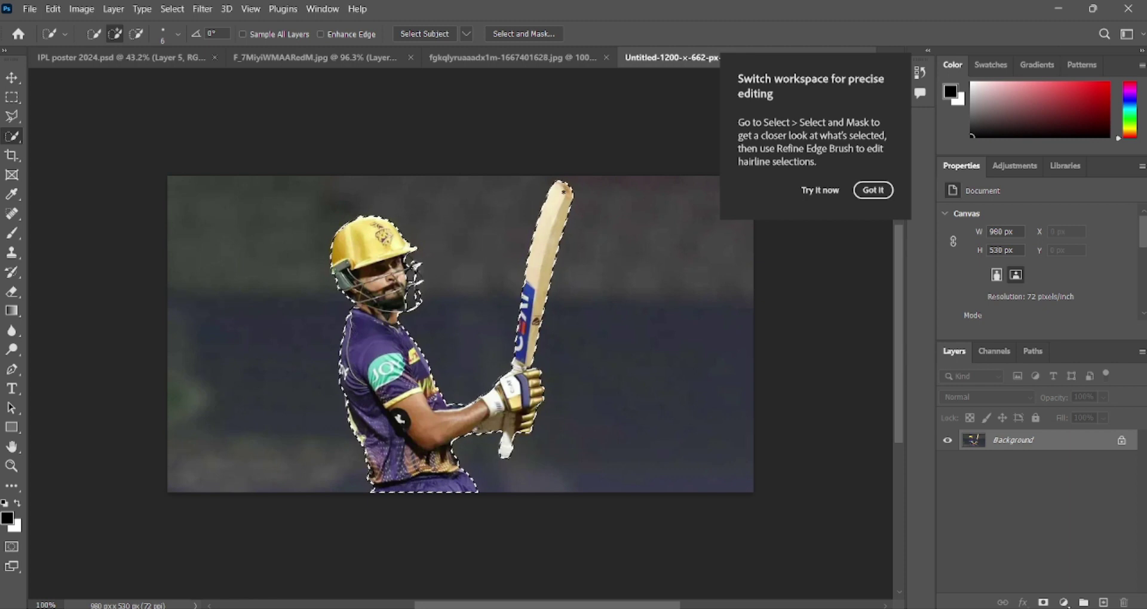
# Step: Mask the purple-jersey batsman free of his background with refined edges, then close his photo
pyautogui.hotkey('ctrl', '+')
pyautogui.hotkey('ctrl', '+')
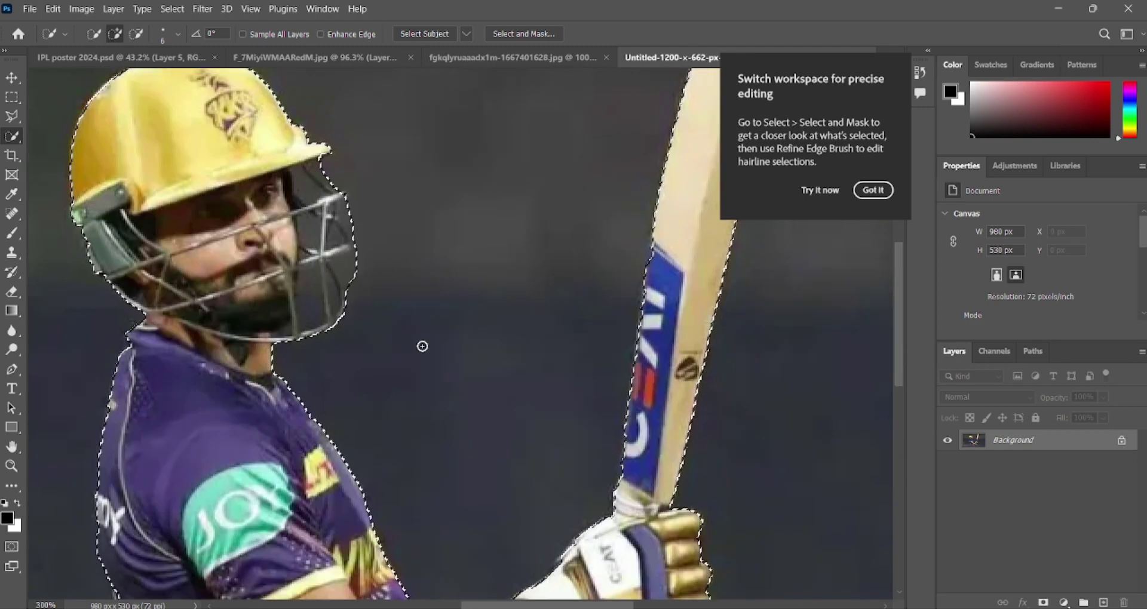
pyautogui.hotkey('ctrl', '0')
pyautogui.click(1043, 602)
pyautogui.rightClick(995, 441)
pyautogui.click(1024, 548)
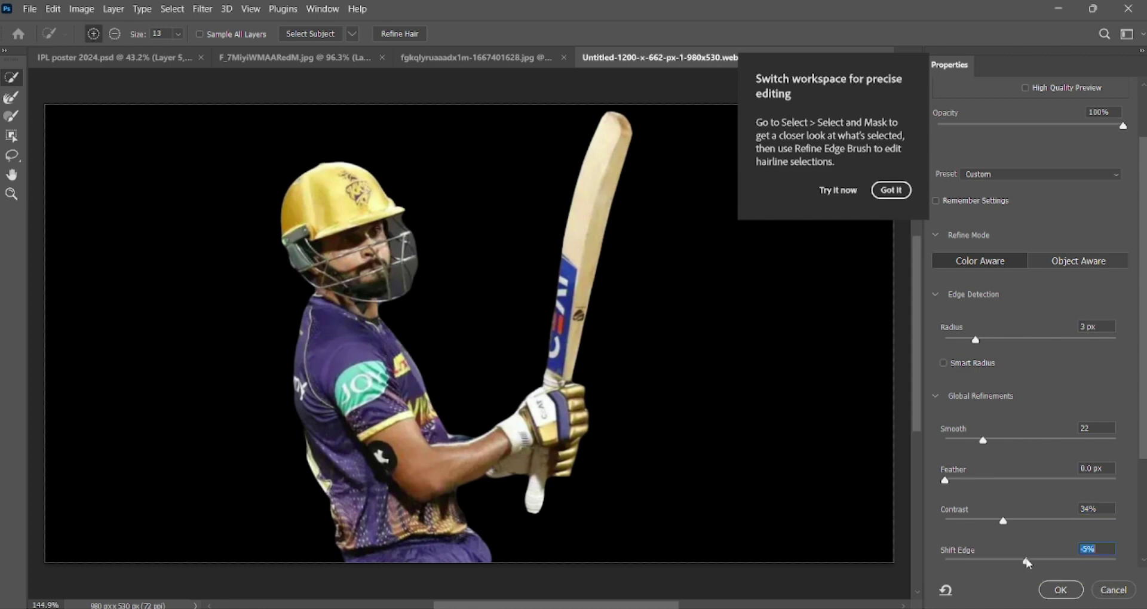
pyautogui.press('Return')
pyautogui.press('v')
pyautogui.click(866, 57)
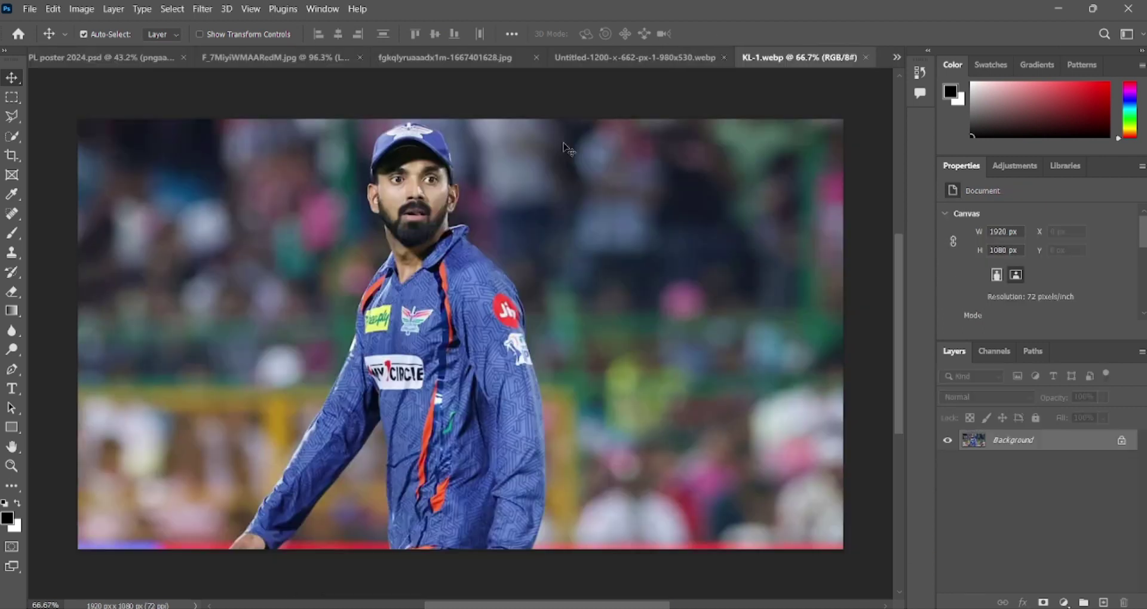
# Step: Mask the pink-helmeted batter from his photo, refining the edge with radius 3
pyautogui.click(414, 60)
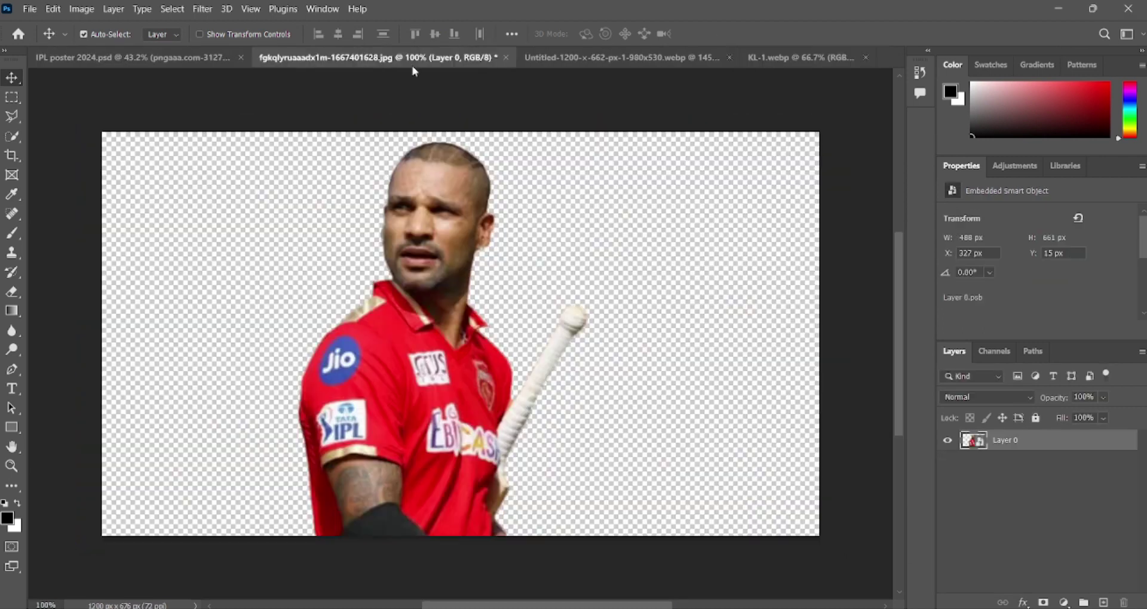
pyautogui.click(11, 138)
pyautogui.click(412, 34)
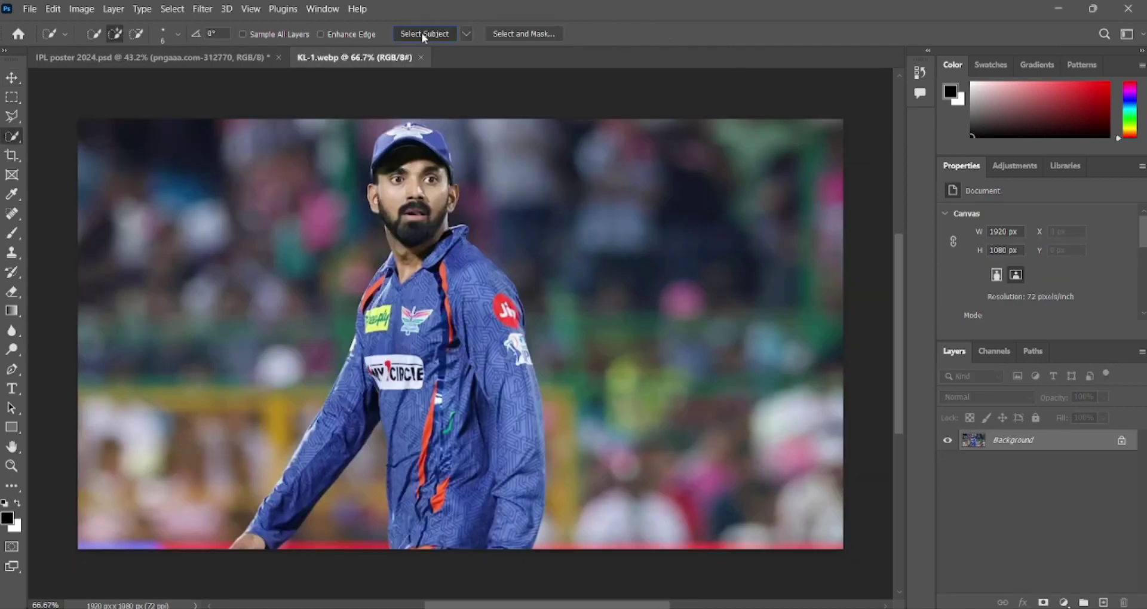
pyautogui.click(1044, 602)
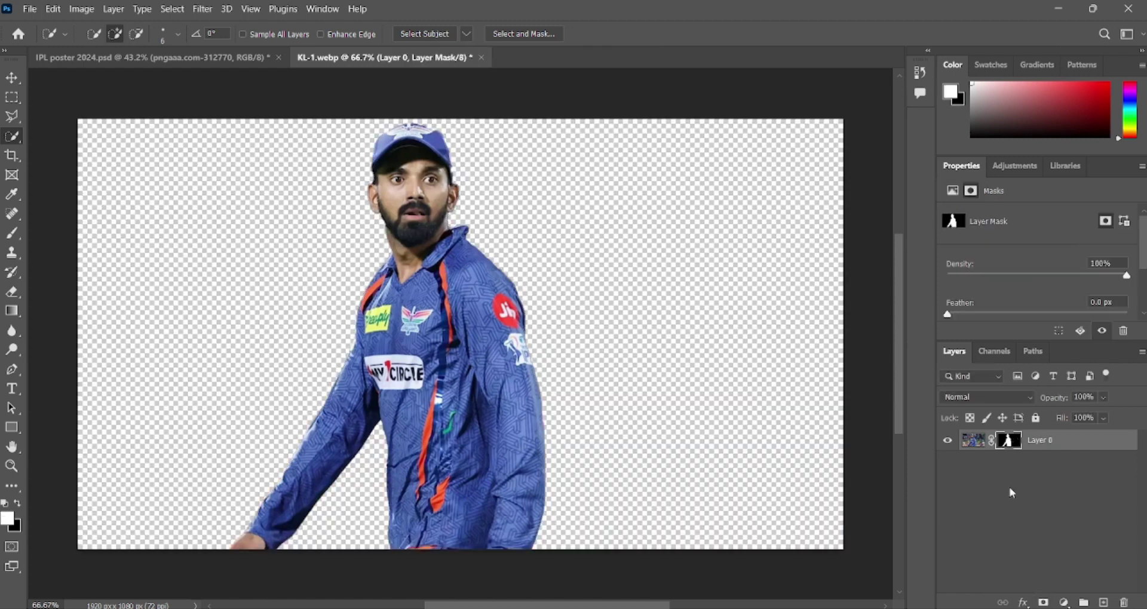
pyautogui.rightClick(1015, 440)
pyautogui.click(1035, 547)
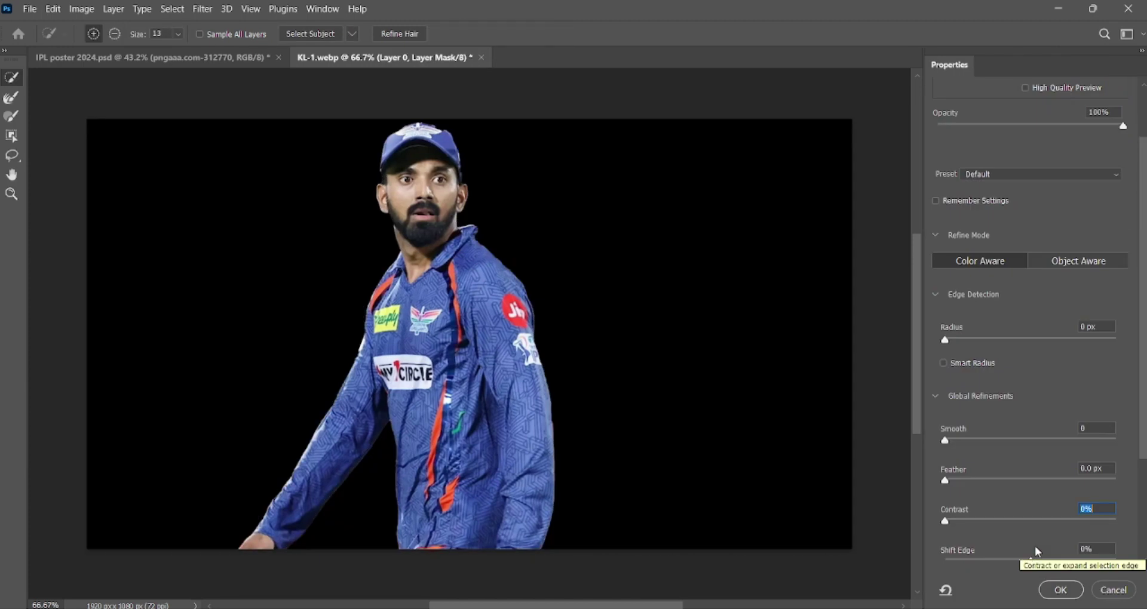
pyautogui.hotkey('shift', 'Tab')
pyautogui.hotkey('shift', 'Tab')
pyautogui.hotkey('shift', 'Tab')
pyautogui.write('3')
pyautogui.press('Return')
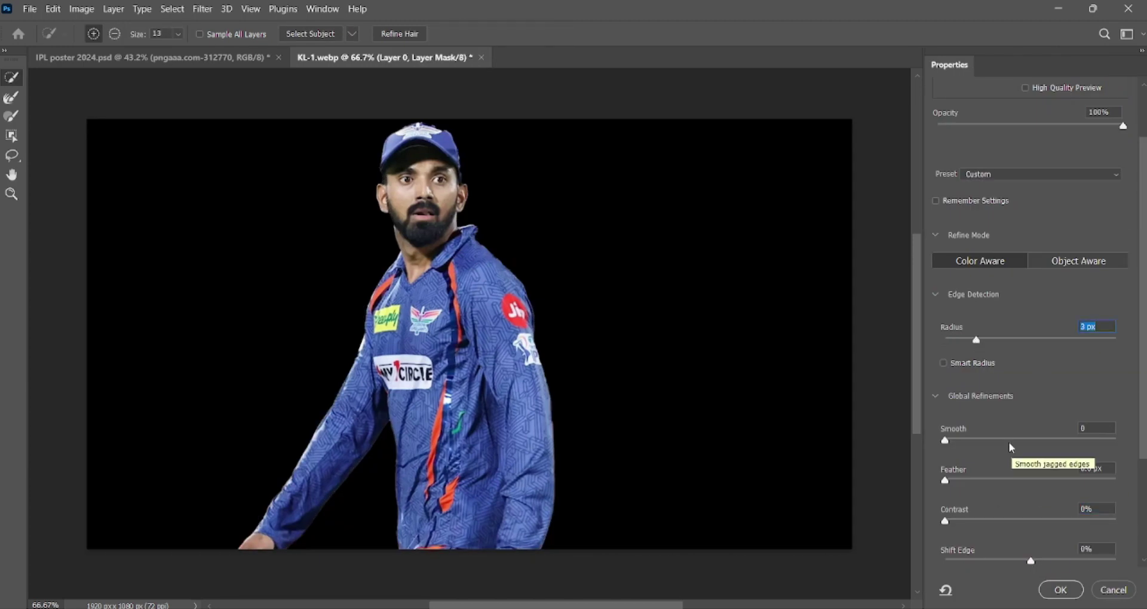
pyautogui.click(1060, 590)
# Step: Bring the batter into the poster as a refined Smart Object at the upper left, nudging the top-right players
pyautogui.moveTo(343, 146)
pyautogui.mouseDown()
pyautogui.moveTo(352, 217)
pyautogui.moveTo(377, 195)
pyautogui.mouseUp()
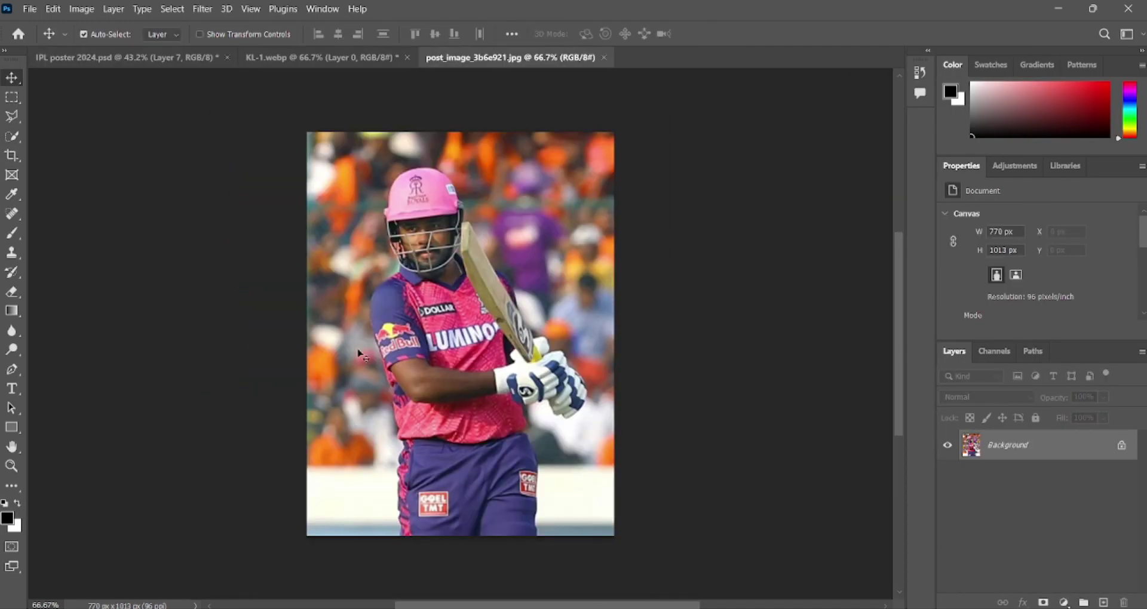
pyautogui.click(1043, 602)
pyautogui.doubleClick(994, 445)
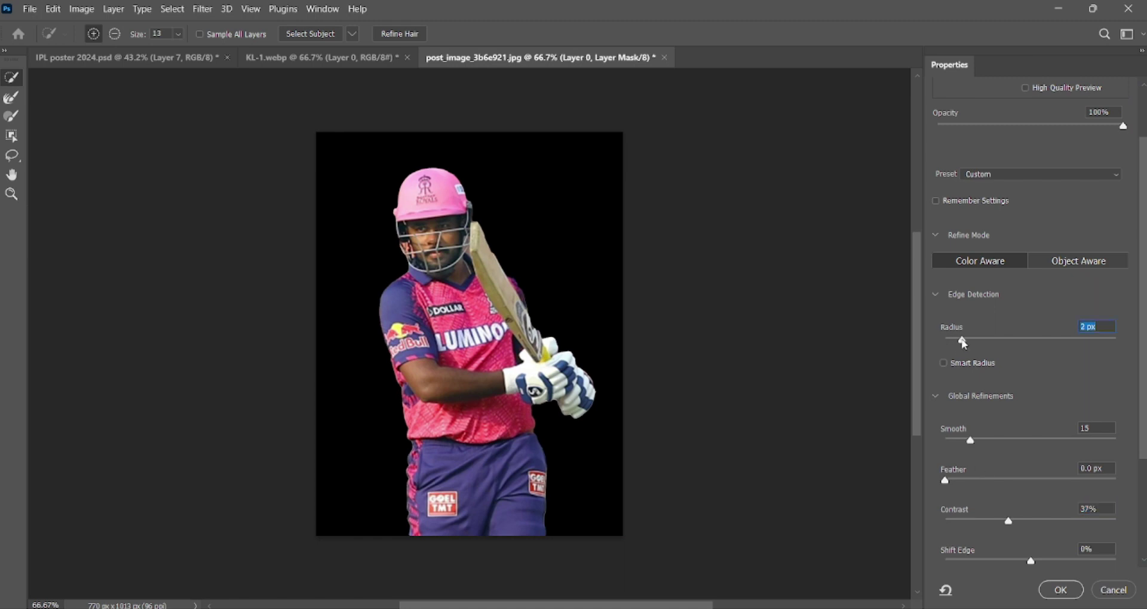
pyautogui.press('Return')
pyautogui.rightClick(1061, 448)
pyautogui.click(980, 230)
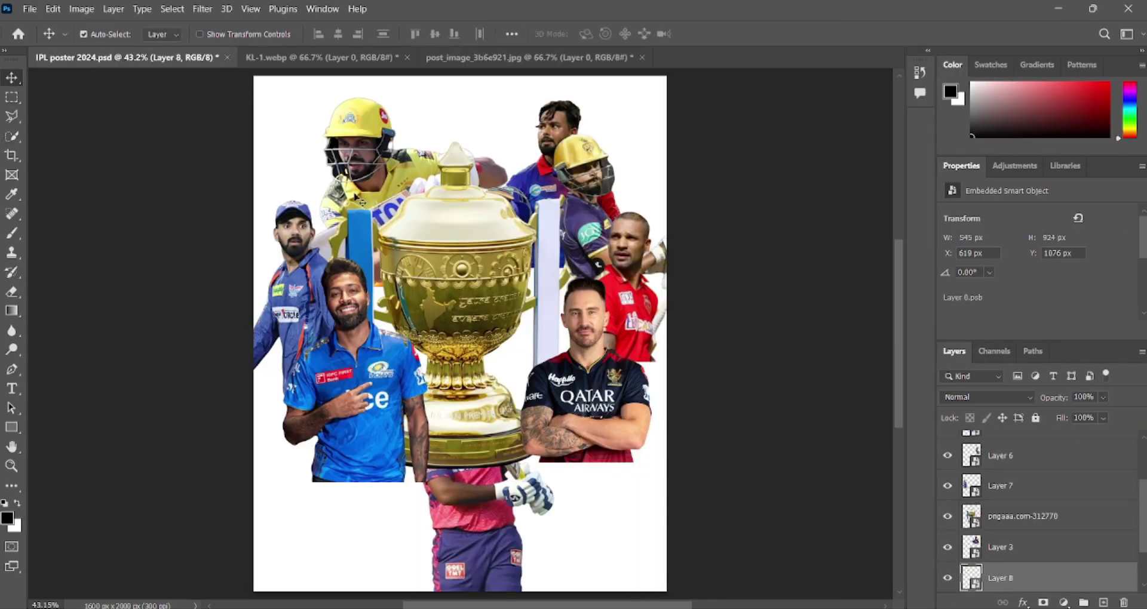
pyautogui.moveTo(477, 526); pyautogui.dragTo(310, 198)
pyautogui.moveTo(573, 179); pyautogui.dragTo(567, 173)
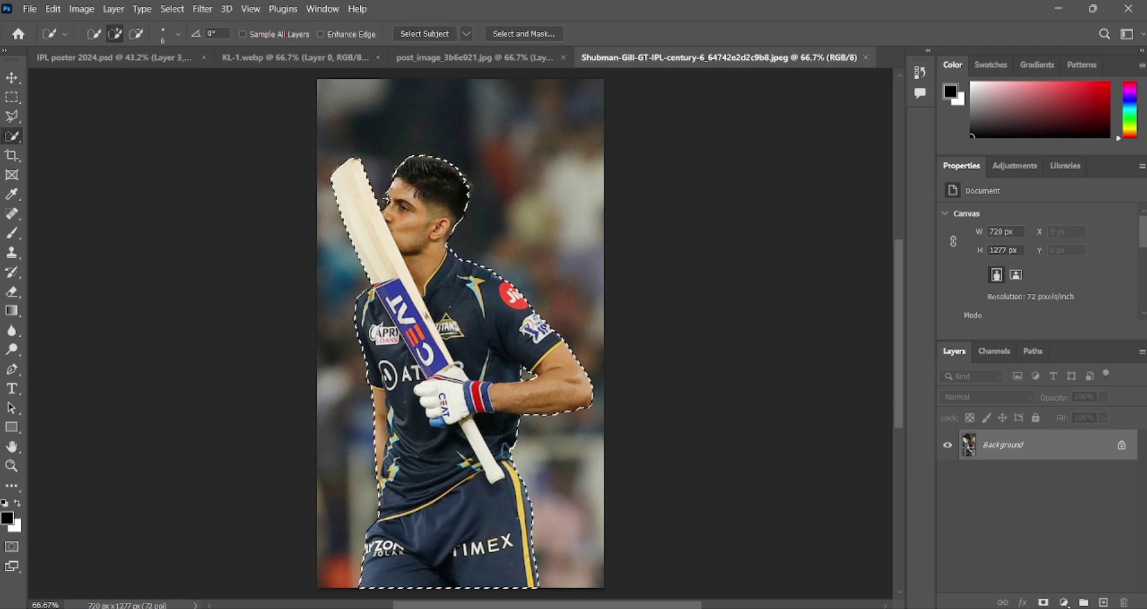
# Step: Mask the bat-holding batter into the poster and place the ball-holding player right of the trophy
pyautogui.click(1043, 602)
pyautogui.rightClick(994, 445)
pyautogui.click(1024, 553)
pyautogui.press('Escape')
pyautogui.press('v')
pyautogui.moveTo(994, 445); pyautogui.dragTo(298, 115)
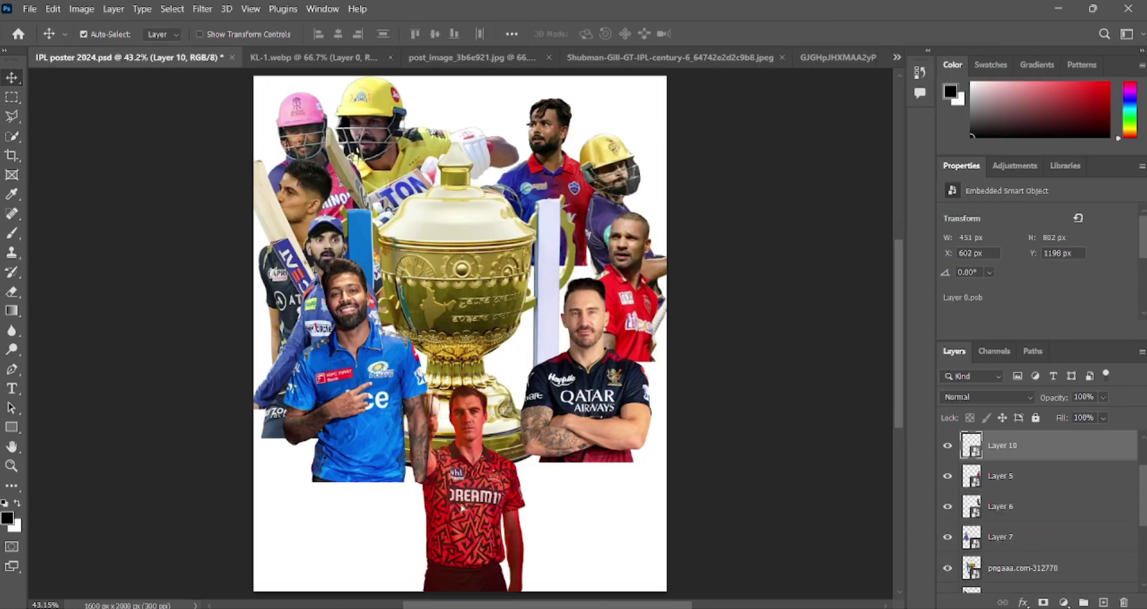
pyautogui.moveTo(459, 478); pyautogui.dragTo(534, 357)
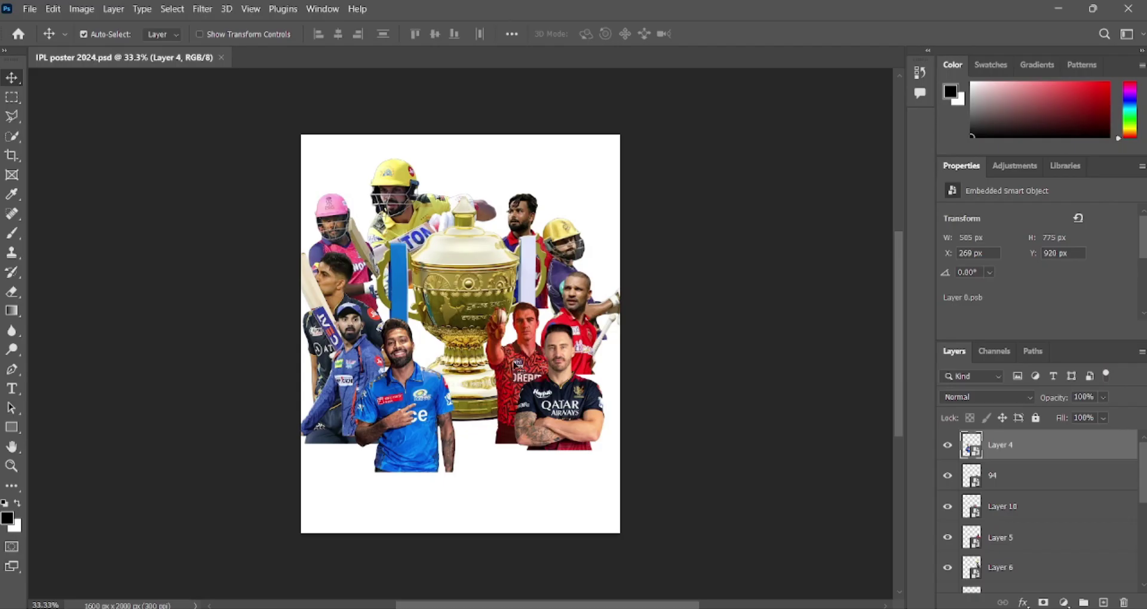
pyautogui.scroll(-5, 1039, 514)
# Step: Paste the blue background artwork as a Smart Object above Background, stretched to fill the canvas
pyautogui.click(1016, 576)
pyautogui.hotkey('ctrl', 'v')
pyautogui.press('Return')
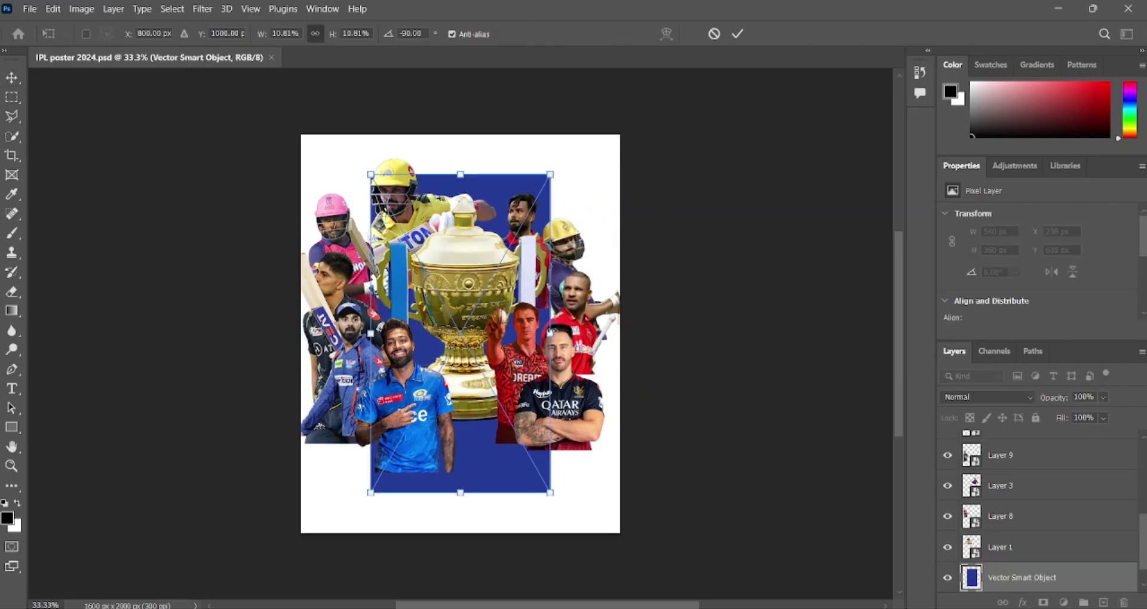
pyautogui.moveTo(550, 333); pyautogui.dragTo(627, 334)
pyautogui.hotkey('ctrl', '-')
pyautogui.moveTo(460, 180); pyautogui.dragTo(461, 167)
pyautogui.press('Return')
pyautogui.hotkey('ctrl', '0')
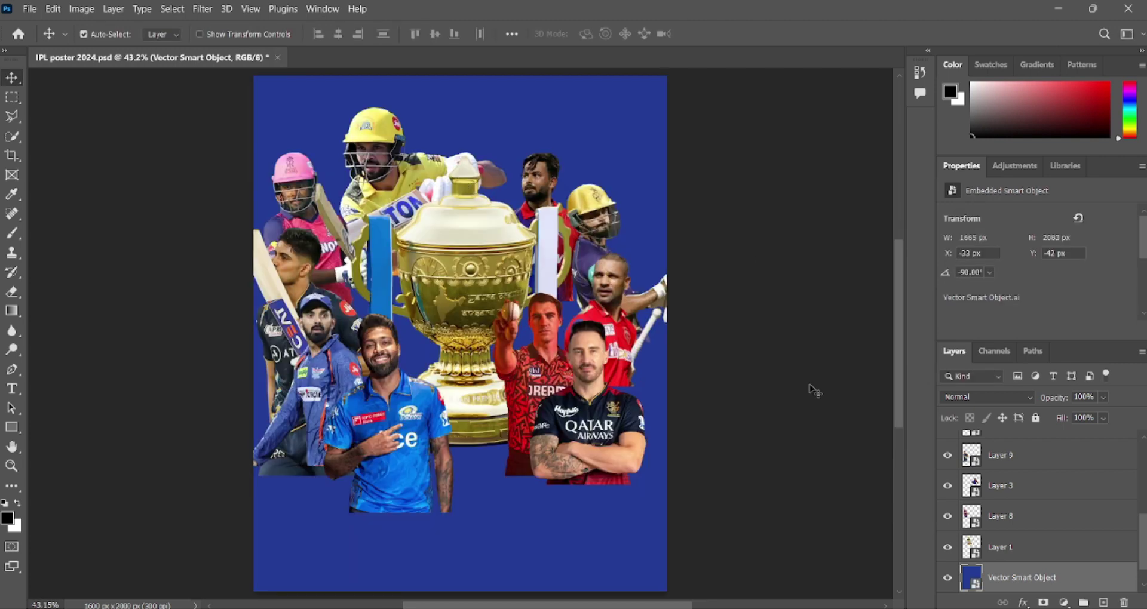
# Step: Rearrange the pink-helmeted, dark-jersey, QATAR AIRWAYS, ball-holding, red-jersey and yellow-helmeted players around the trophy
pyautogui.click(356, 141)
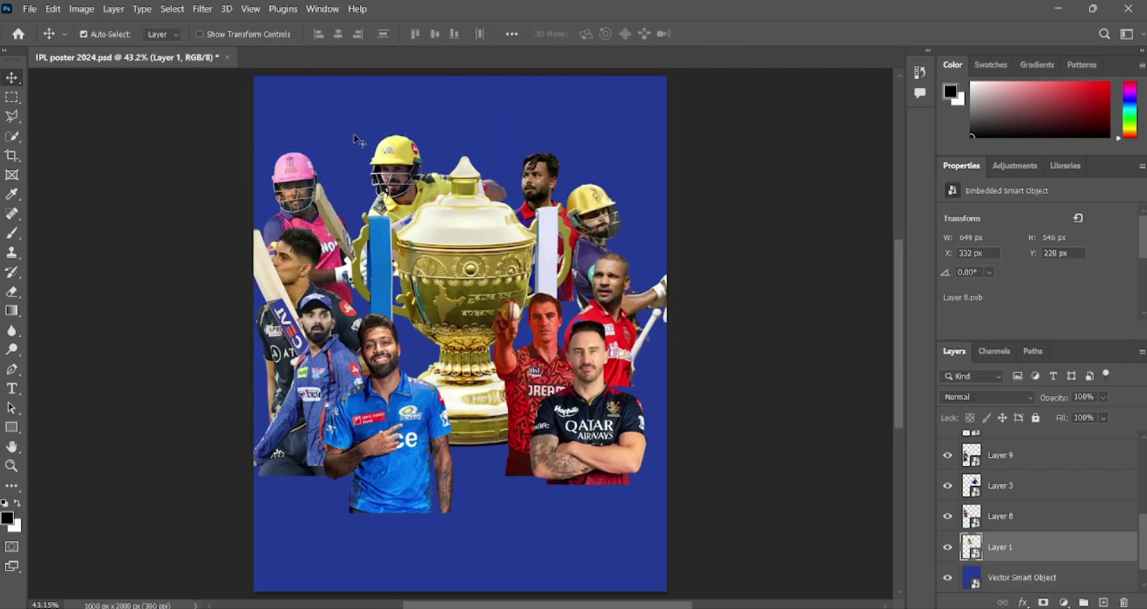
pyautogui.moveTo(356, 142); pyautogui.dragTo(397, 160)
pyautogui.moveTo(299, 299); pyautogui.dragTo(323, 278)
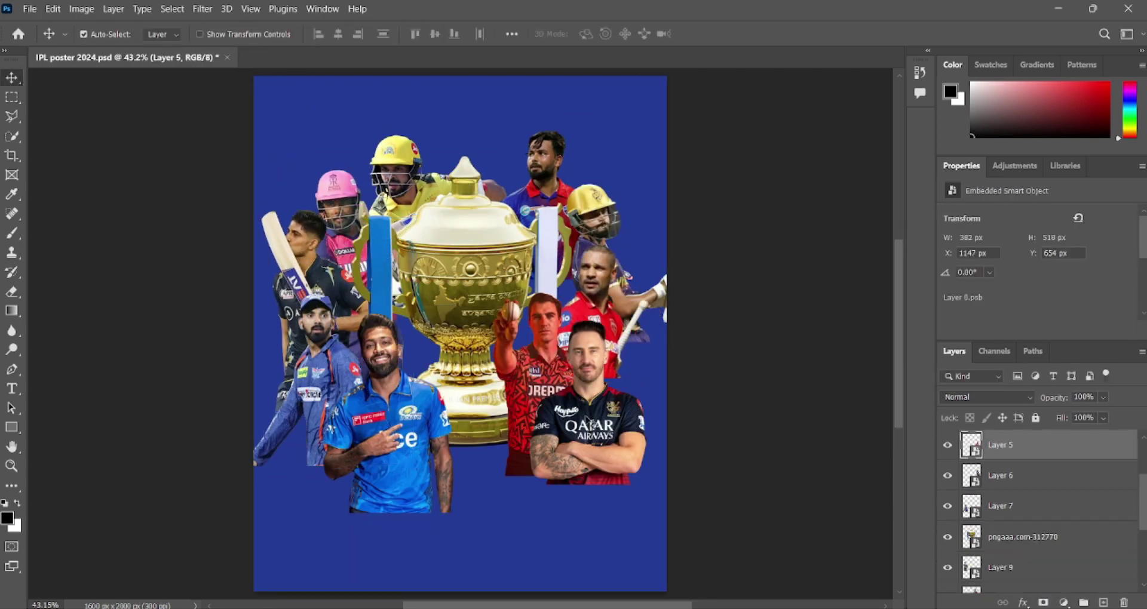
pyautogui.moveTo(597, 281); pyautogui.dragTo(645, 272)
pyautogui.moveTo(588, 389); pyautogui.dragTo(526, 388)
pyautogui.moveTo(544, 334); pyautogui.dragTo(583, 299)
pyautogui.moveTo(397, 175); pyautogui.dragTo(397, 155)
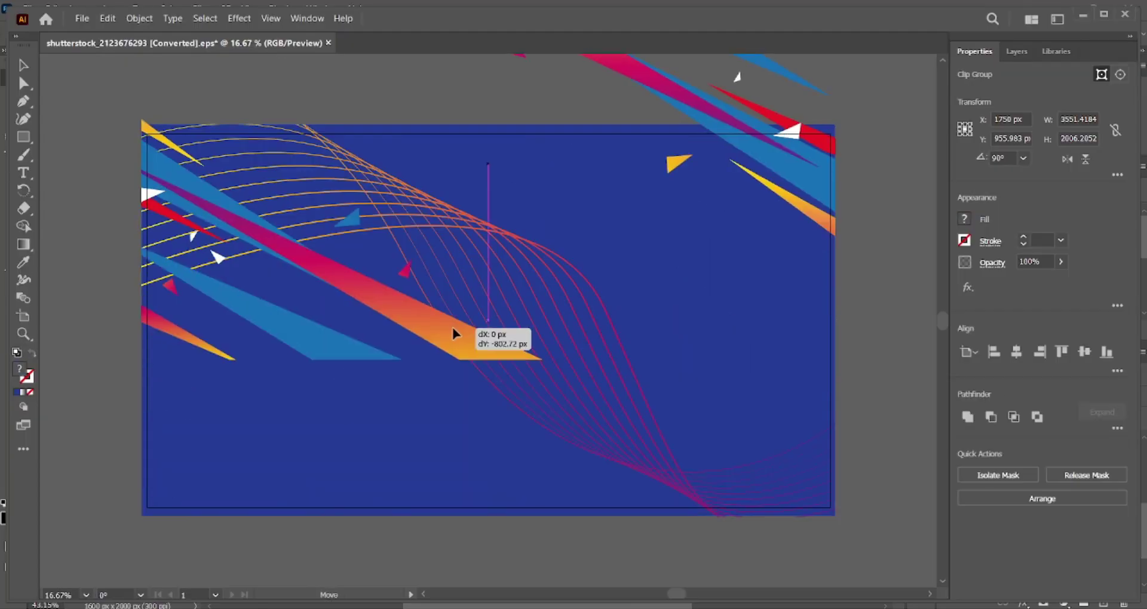
# Step: Separate the orange, pink and blue stripe shapes from the Illustrator backdrop and place them onto the poster
pyautogui.moveTo(400, 147); pyautogui.dragTo(414, 140)
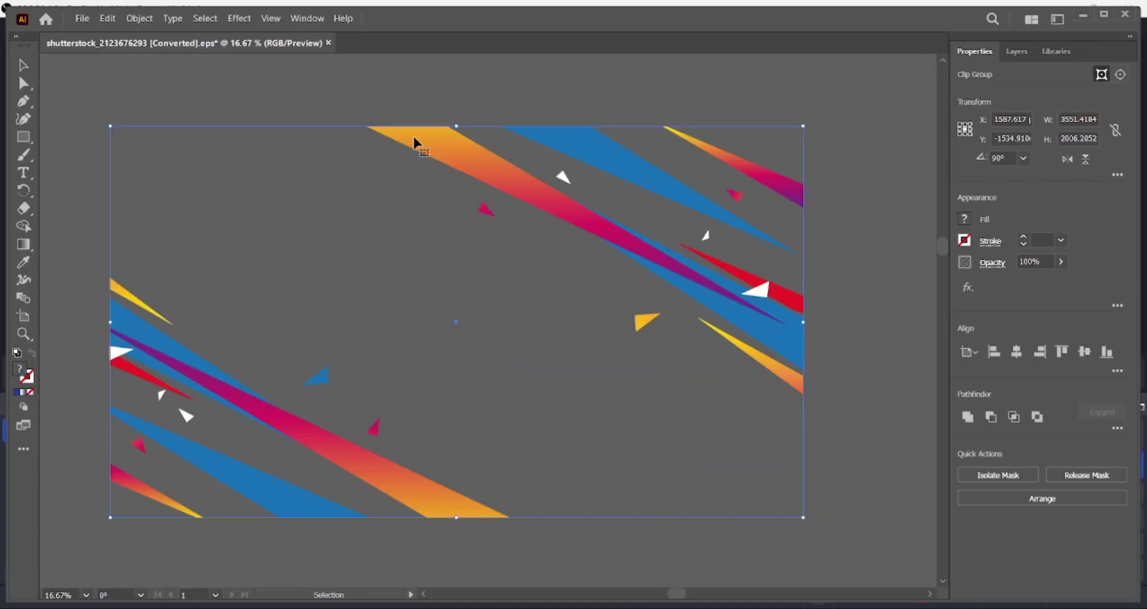
pyautogui.click(804, 328)
pyautogui.hotkey('ctrl', '-')
pyautogui.moveTo(425, 335); pyautogui.dragTo(686, 472)
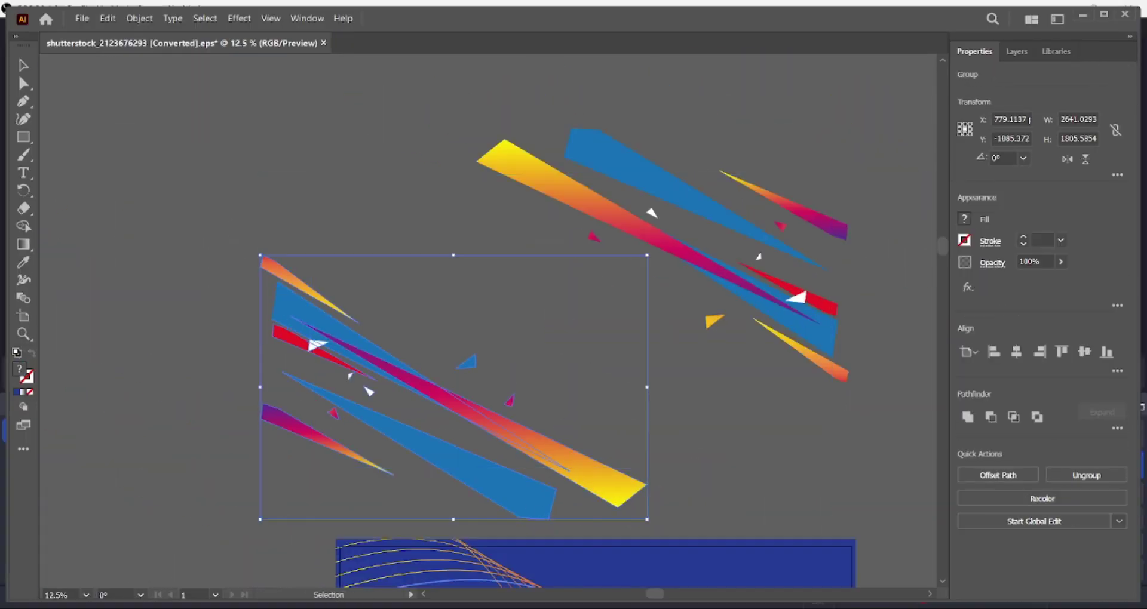
pyautogui.moveTo(1113, 575); pyautogui.dragTo(1046, 472)
pyautogui.moveTo(597, 370); pyautogui.dragTo(576, 554)
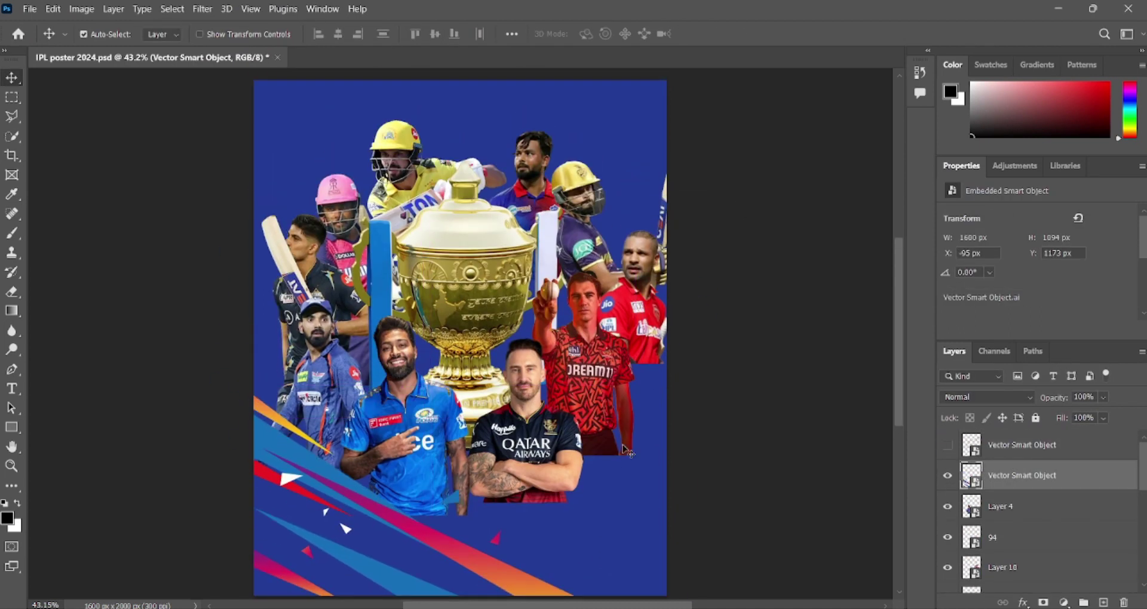
# Step: Rotate the stripes upright, move them to the top left, and send them behind the players
pyautogui.hotkey('ctrl', 't')
pyautogui.moveTo(693, 362); pyautogui.dragTo(603, 568)
pyautogui.press('Return')
pyautogui.moveTo(423, 487)
pyautogui.mouseDown()
pyautogui.moveTo(375, 123)
pyautogui.moveTo(361, 166)
pyautogui.mouseUp()
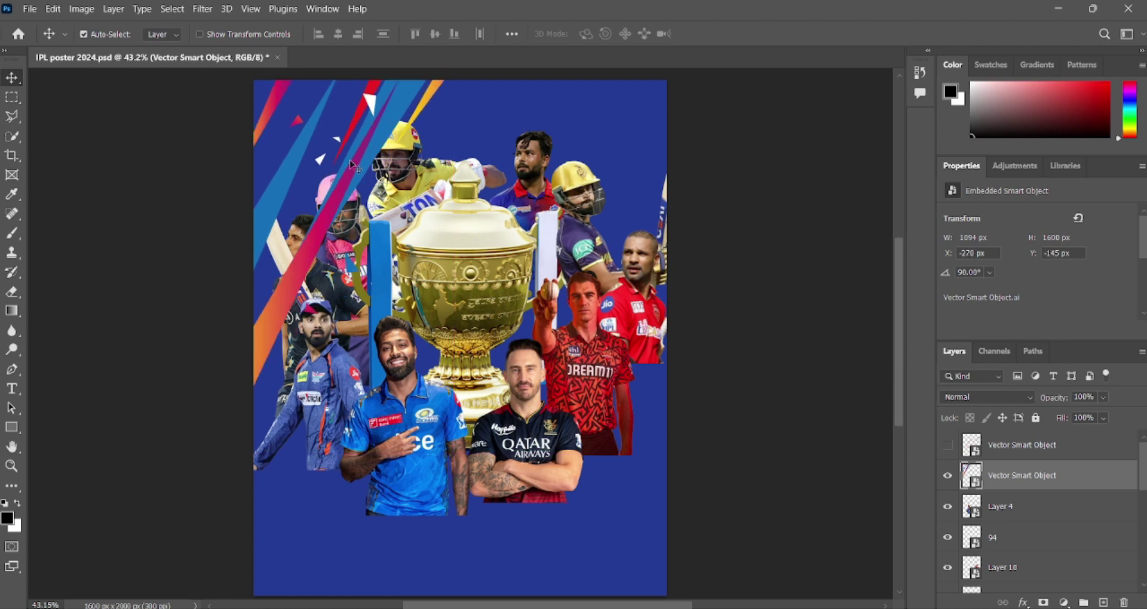
pyautogui.hotkey('ctrl', '[')
pyautogui.hotkey('ctrl', '[')
pyautogui.hotkey('ctrl', '[')
# Step: Add a horizontally flipped stripe copy at the top right and group both stripe layers
pyautogui.hotkey('ctrl', 'j')
pyautogui.hotkey('ctrl', 't')
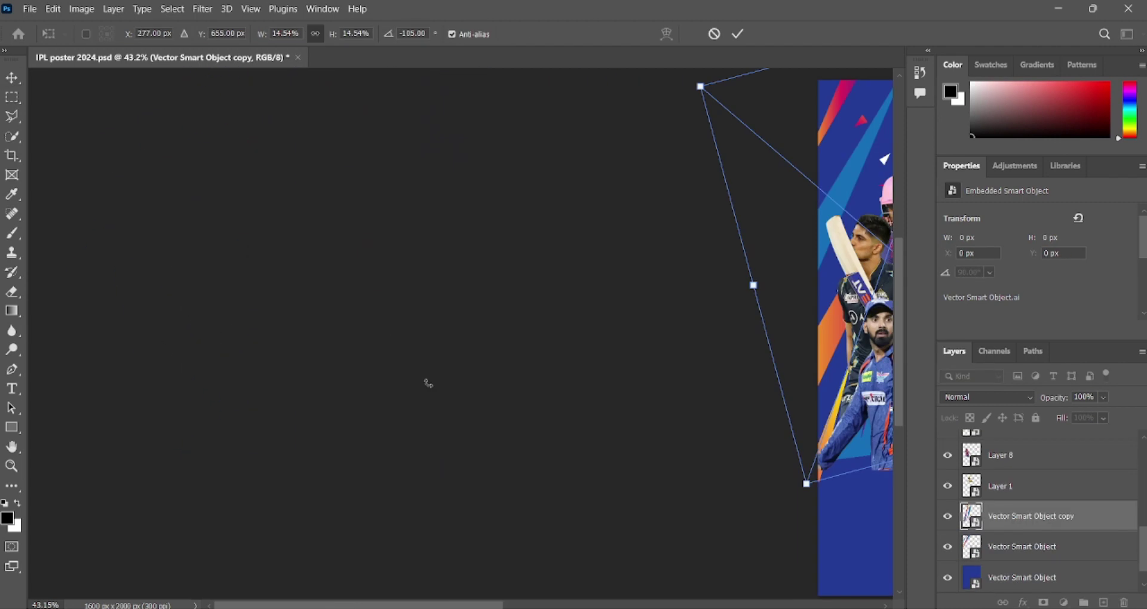
pyautogui.rightClick(419, 384)
pyautogui.click(474, 583)
pyautogui.moveTo(601, 201); pyautogui.dragTo(681, 287)
pyautogui.press('Return')
pyautogui.hotkey('ctrl', 'g')
pyautogui.hotkey('ctrl', '0')
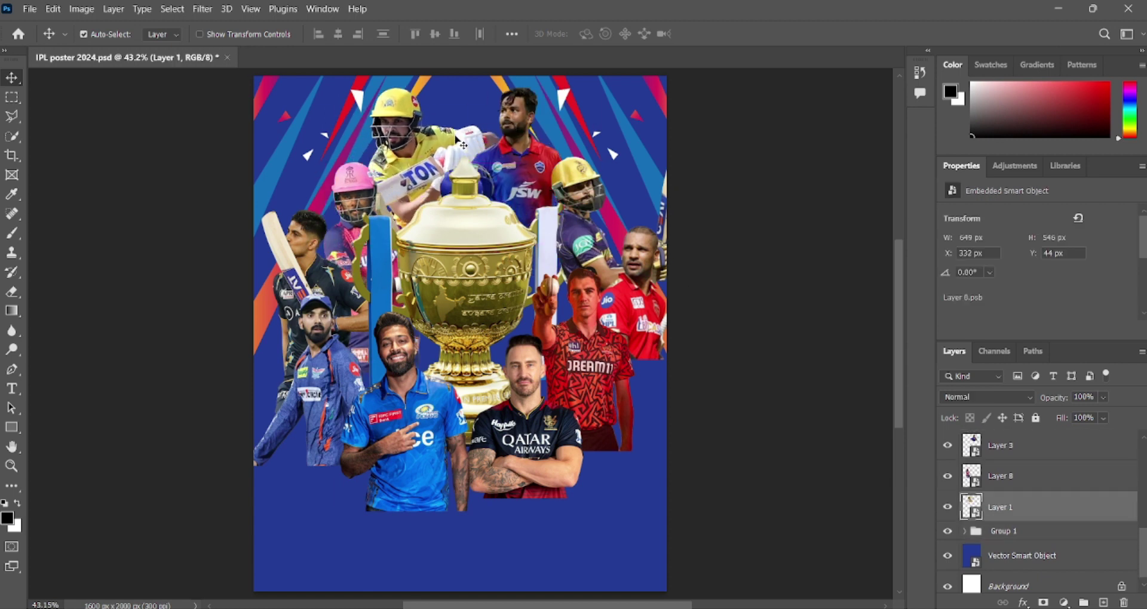
pyautogui.click(344, 412)
pyautogui.moveTo(343, 412); pyautogui.dragTo(346, 418)
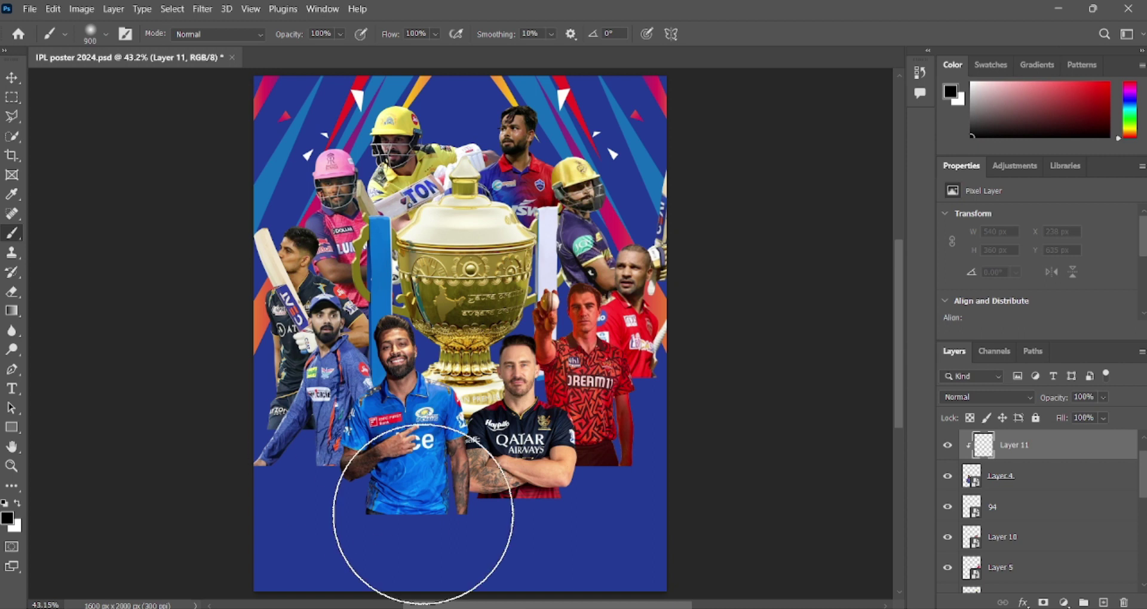
# Step: Sample the background blue, shrink the brush, and add a clipped paint layer over the first player
pyautogui.keyDown('alt'); pyautogui.click(422, 514); pyautogui.keyUp('alt')
pyautogui.scroll(-3, 422, 513)
pyautogui.press('[')
pyautogui.press('[')
pyautogui.press('[')
pyautogui.press('v')
pyautogui.hotkey('ctrl', 'shift', 'alt', 'n')
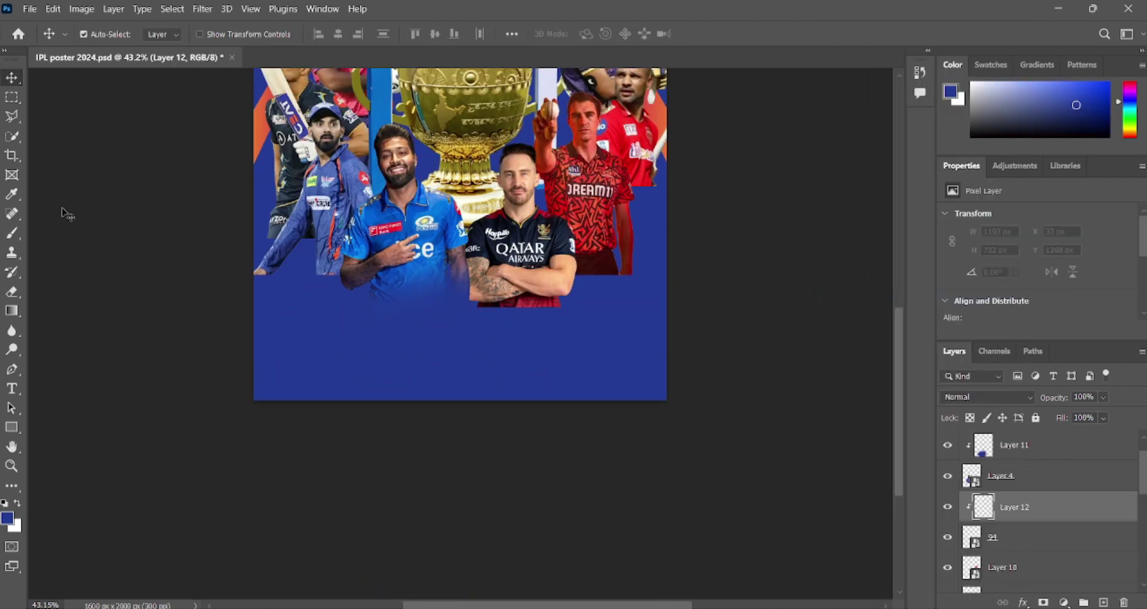
pyautogui.scroll(1, 159, 333)
# Step: Add empty paint layers clipped to the next two players' layers
pyautogui.click(1033, 567)
pyautogui.hotkey('ctrl', 'shift', 'alt', 'n')
pyautogui.press('b')
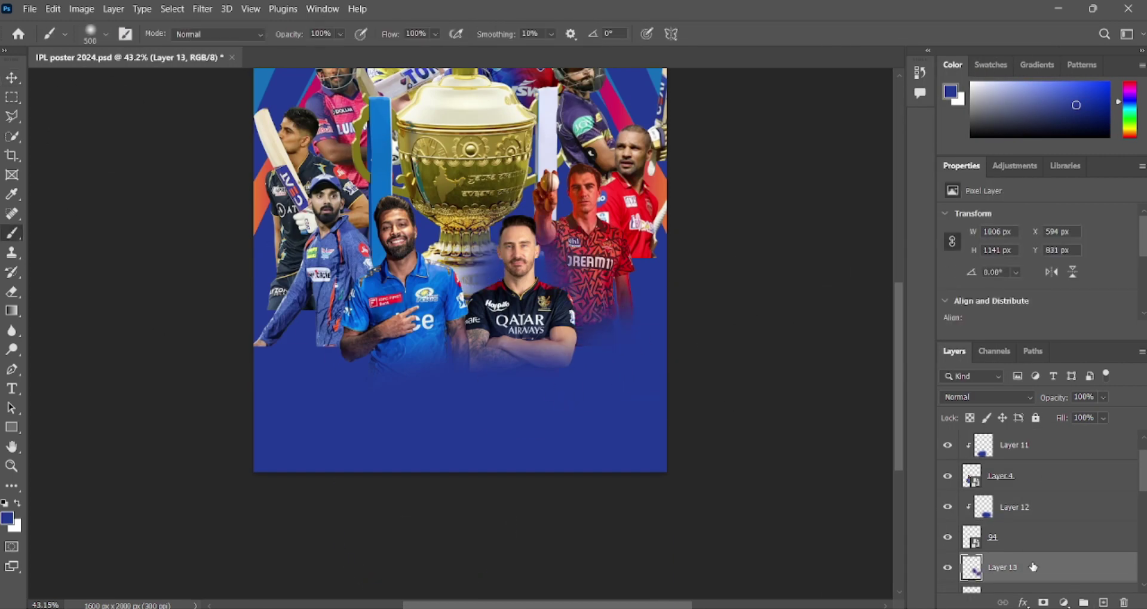
pyautogui.press('v')
pyautogui.hotkey('ctrl', 'shift', 'alt', 'n')
pyautogui.press('b')
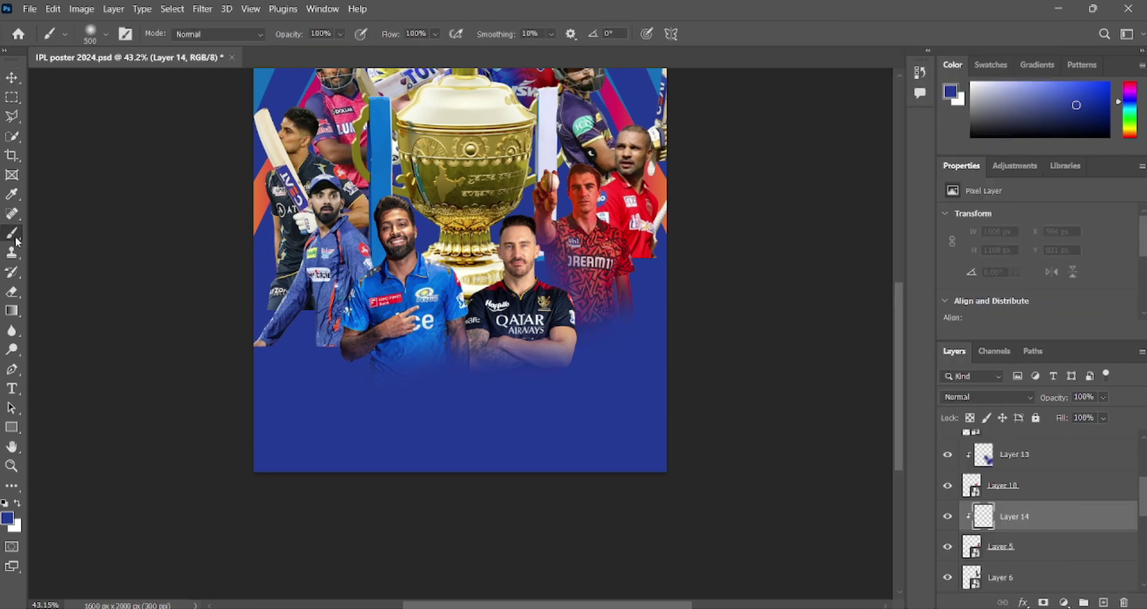
pyautogui.scroll(2, 742, 284)
pyautogui.press('v')
# Step: Add new paint layers and clip them to the next players via Create Clipping Mask
pyautogui.click(338, 505)
pyautogui.hotkey('ctrl', 'shift', 'alt', 'n')
pyautogui.press('b')
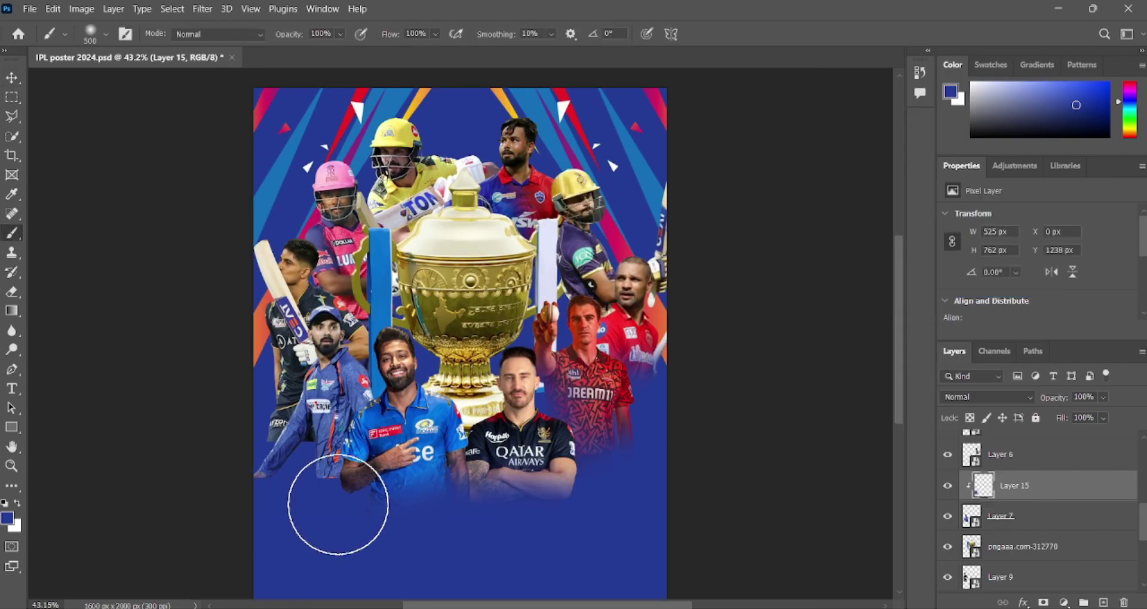
pyautogui.press('v')
pyautogui.hotkey('ctrl', 'shift', 'alt', 'e')
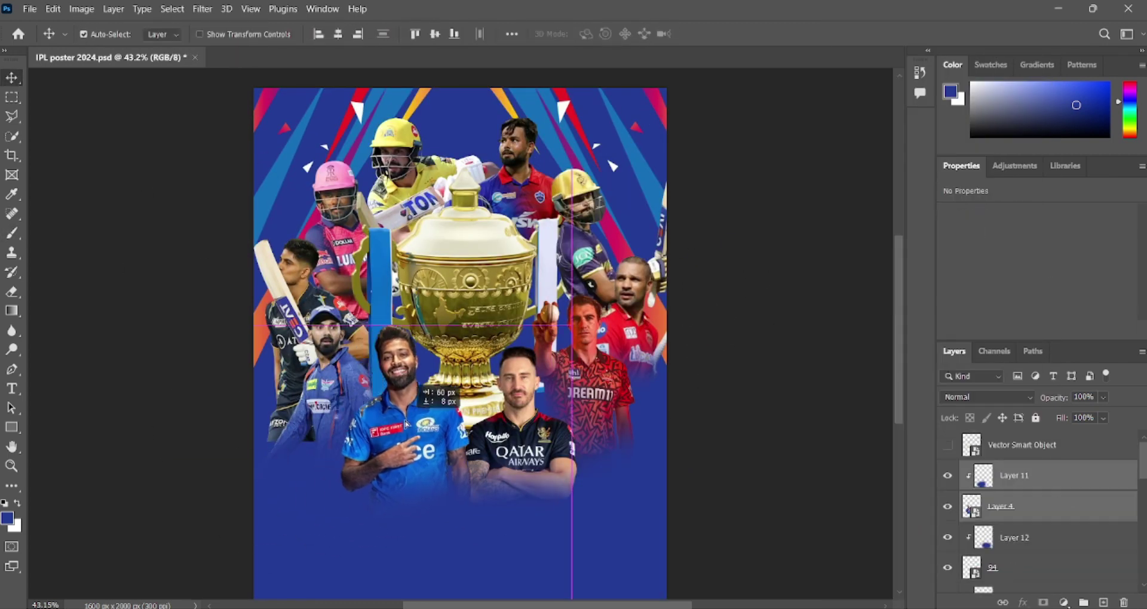
pyautogui.rightClick(1070, 500)
pyautogui.click(12, 236)
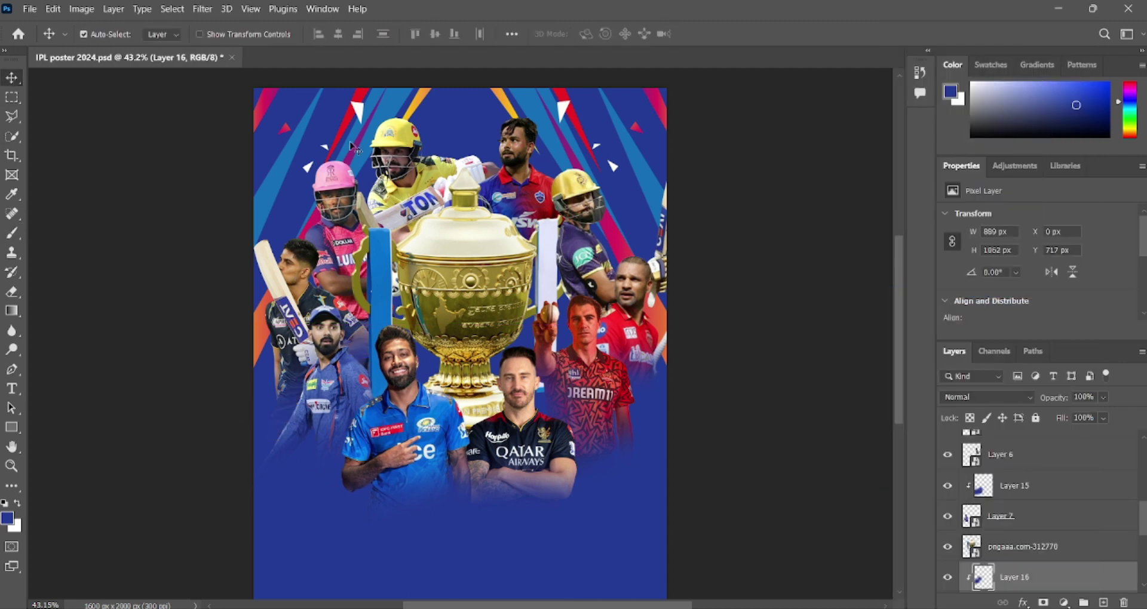
pyautogui.rightClick(1016, 577)
pyautogui.click(940, 302)
pyautogui.press('b')
# Step: Add clipped fade layers for another player and the yellow-helmeted batter
pyautogui.click(1015, 516)
pyautogui.click(1103, 602)
pyautogui.rightClick(1015, 516)
pyautogui.click(902, 294)
pyautogui.press('b')
pyautogui.click(422, 146)
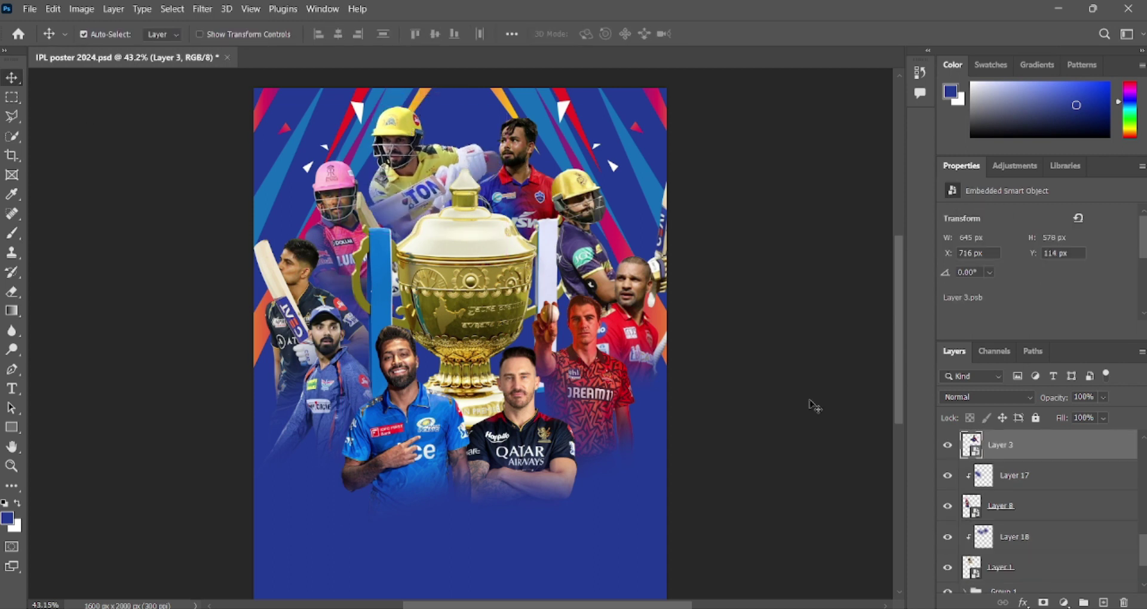
pyautogui.hotkey('ctrl', 'alt', 'g')
pyautogui.press('b')
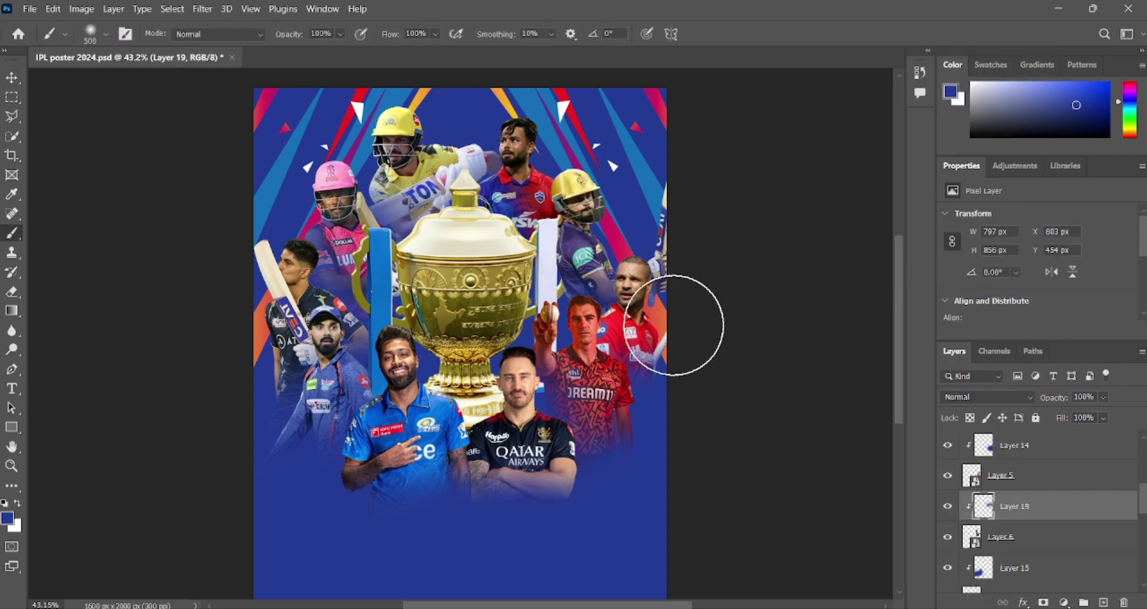
# Step: Clip a fade layer to one more player and repaint an earlier fade layer in blue
pyautogui.keyDown('ctrl'); pyautogui.click(348, 311); pyautogui.keyUp('ctrl')
pyautogui.hotkey('ctrl', 'shift', 'alt', 'n')
pyautogui.hotkey('ctrl', 'alt', 'g')
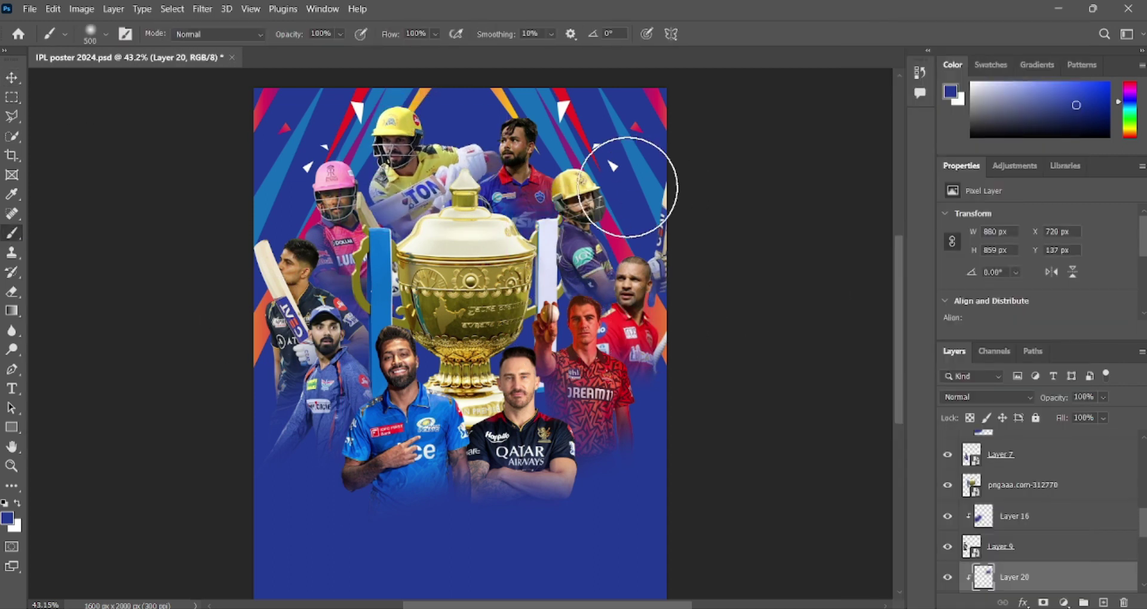
pyautogui.click(347, 371)
pyautogui.click(12, 233)
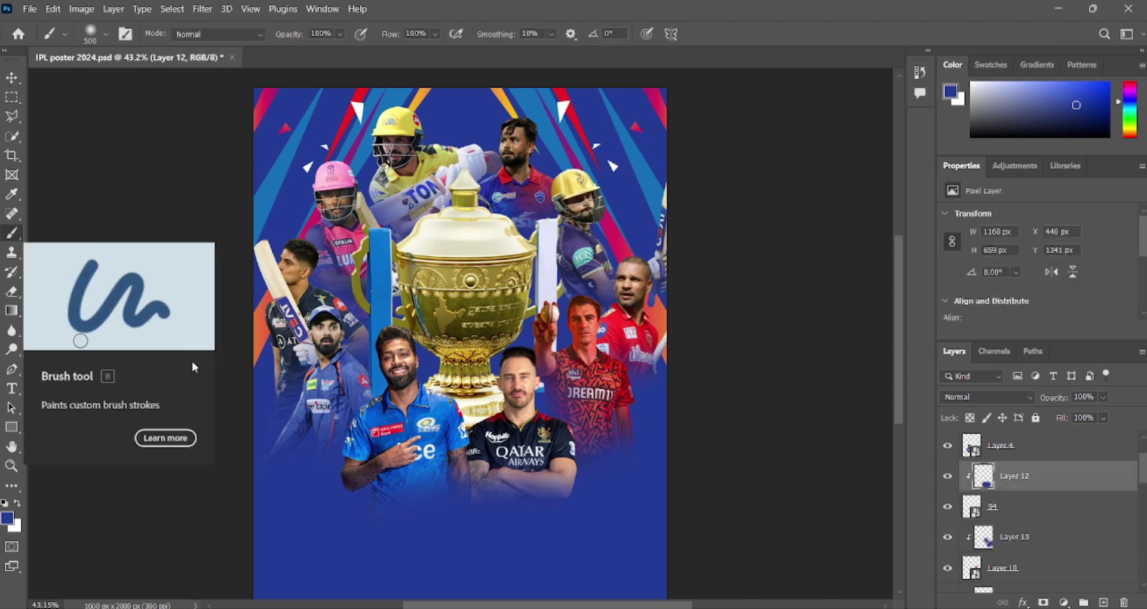
# Step: Enlarge the trophy slightly with Free Transform
pyautogui.press('v')
pyautogui.click(466, 269)
pyautogui.hotkey('ctrl', 't')
pyautogui.moveTo(472, 179); pyautogui.dragTo(475, 169)
pyautogui.press('Return')
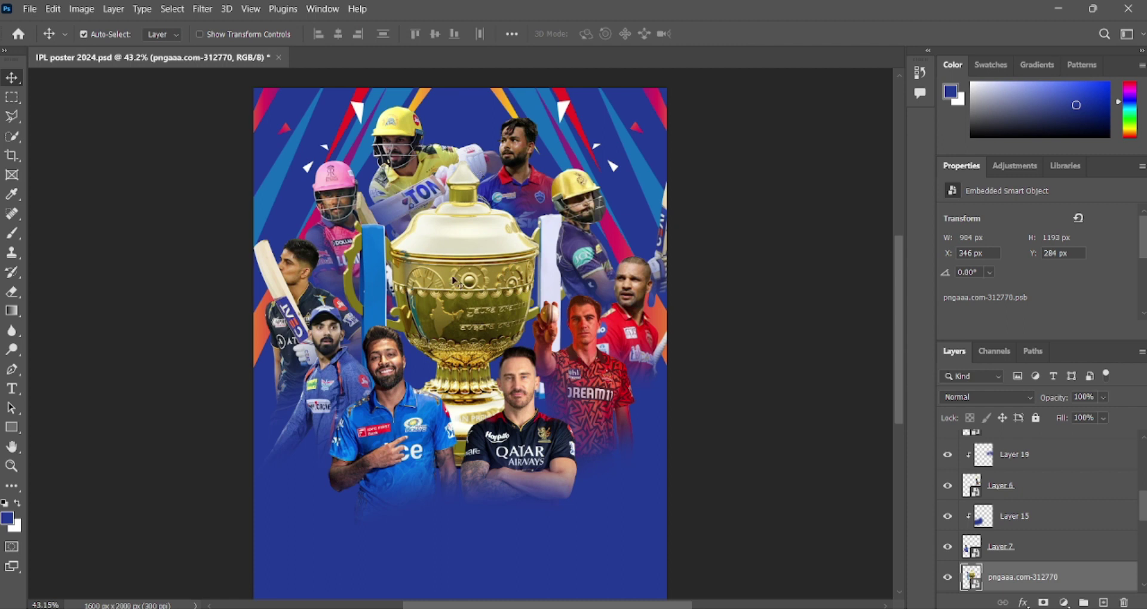
# Step: Add a paint layer clipped above the trophy, ready for brushing
pyautogui.hotkey('ctrl', 'shift', 'alt', 'n')
pyautogui.rightClick(1043, 497)
pyautogui.click(932, 292)
pyautogui.press('b')
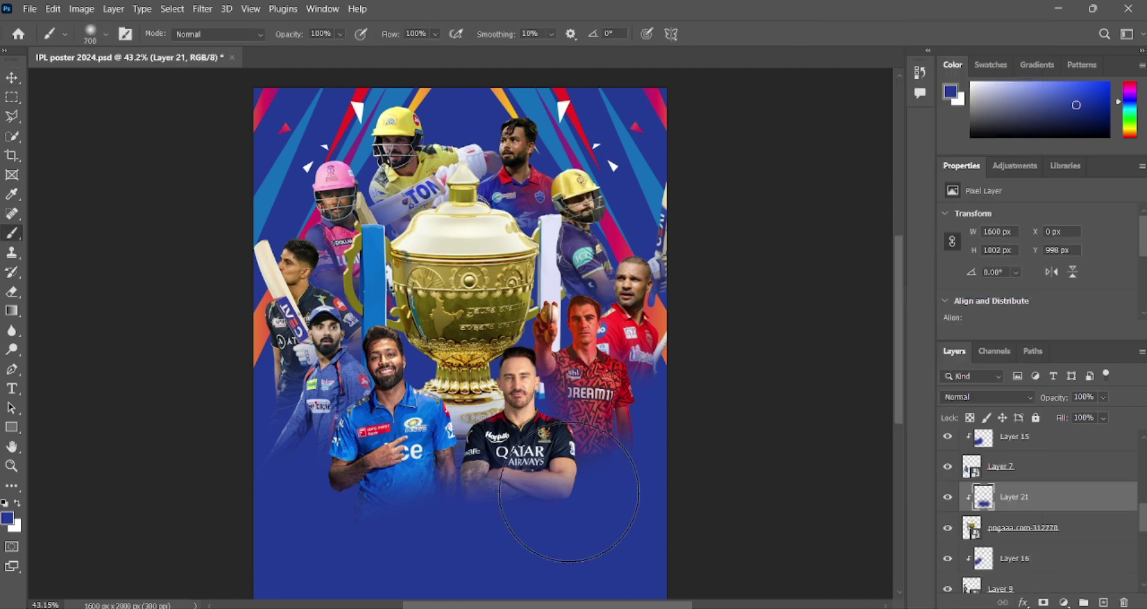
pyautogui.click(202, 8)
# Step: Apply a Camera Raw filter to the player and add a Hue/Saturation layer shifting Reds hue to +13
pyautogui.click(209, 115)
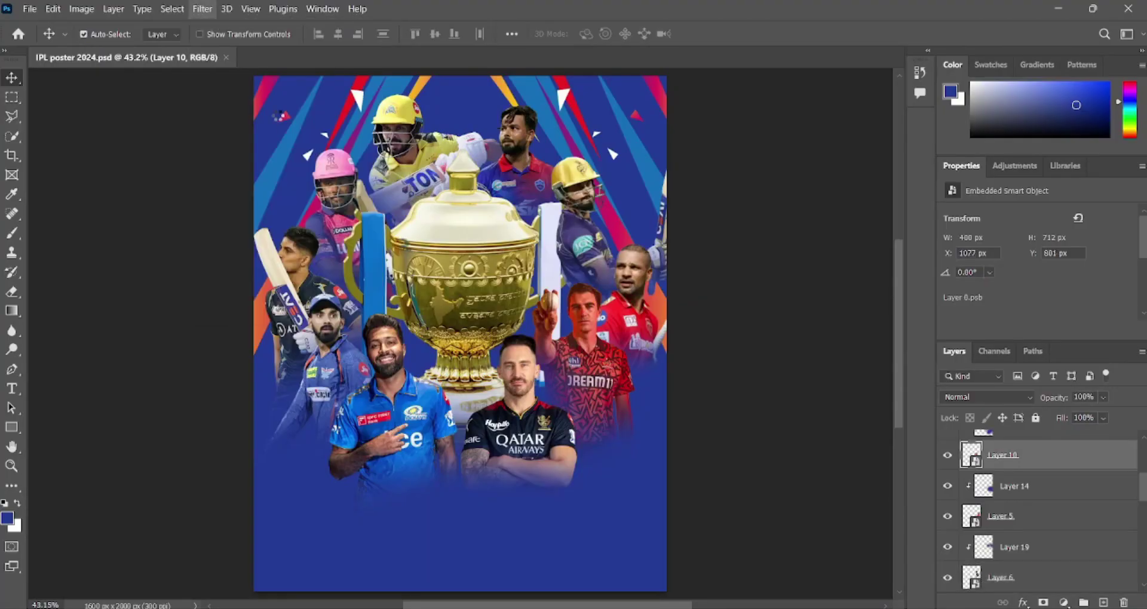
pyautogui.click(957, 562)
pyautogui.click(1022, 602)
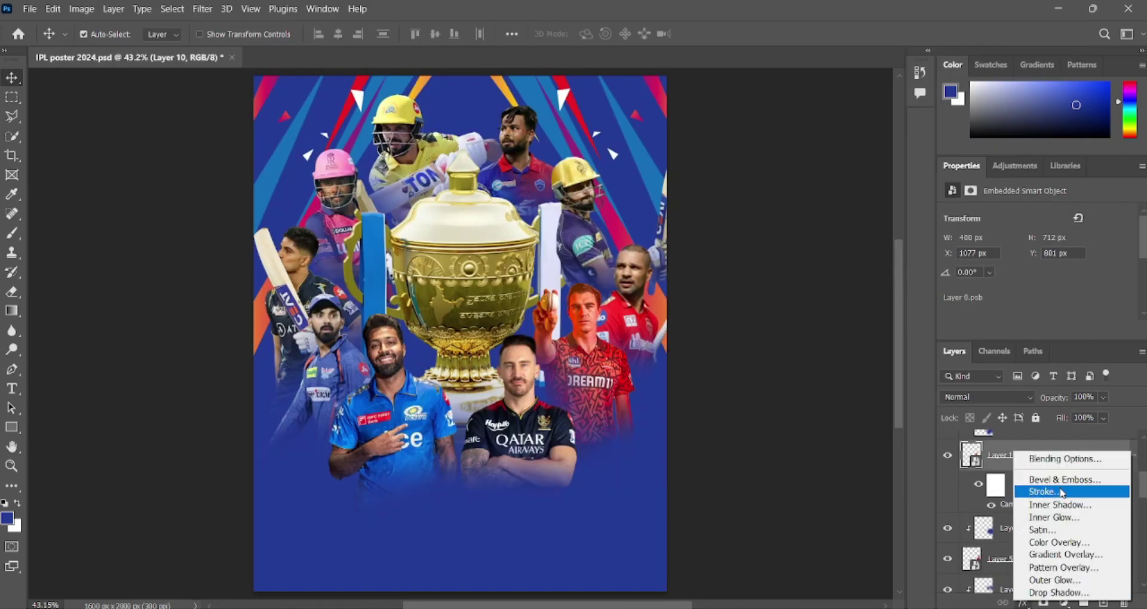
pyautogui.click(1051, 235)
pyautogui.click(1015, 245)
pyautogui.moveTo(1037, 273); pyautogui.dragTo(1049, 275)
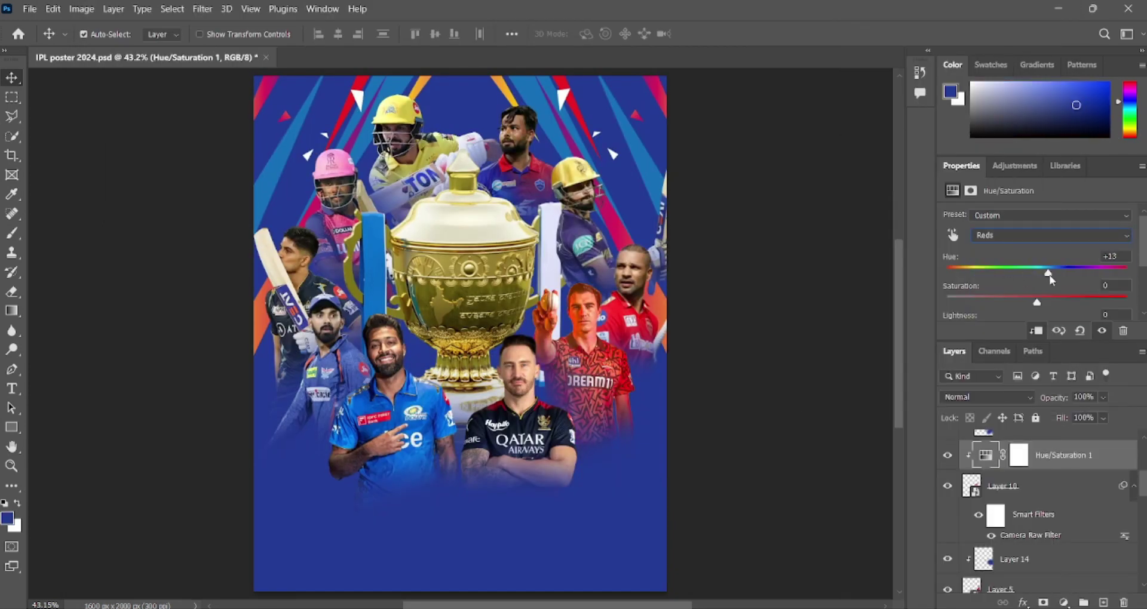
# Step: Paint the Hue/Saturation mask with black using the Brush, zoomed in on the player
pyautogui.press('b')
pyautogui.press('d')
pyautogui.hotkey('ctrl', '+')
pyautogui.hotkey('ctrl', '+')
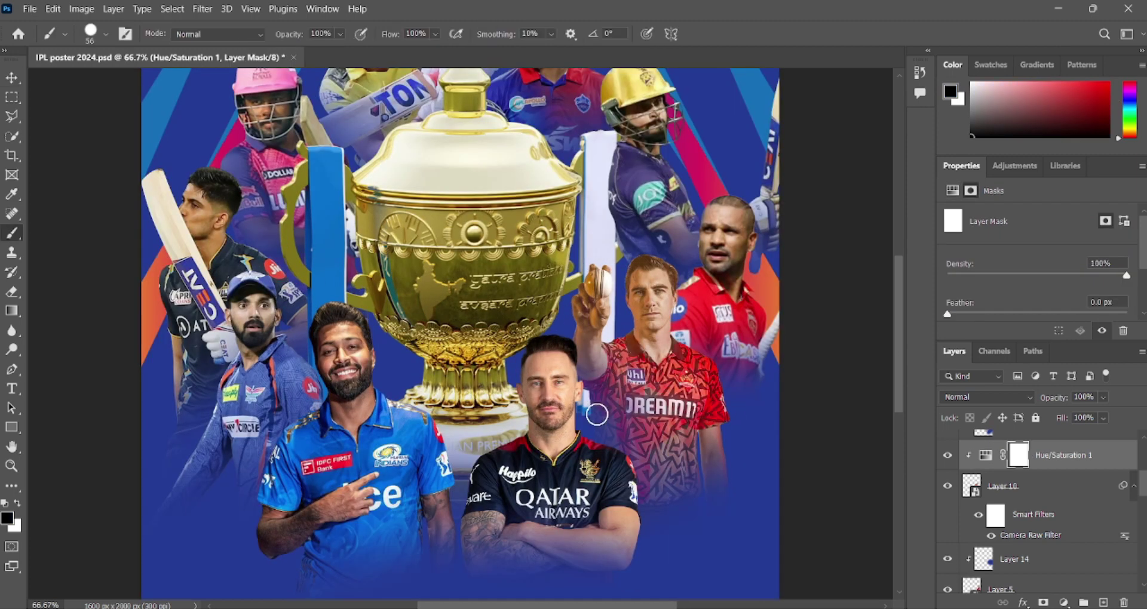
pyautogui.hotkey('ctrl', '-')
# Step: Apply Camera Raw Auto tone corrections to the first few player layers
pyautogui.press('v')
pyautogui.click(202, 9)
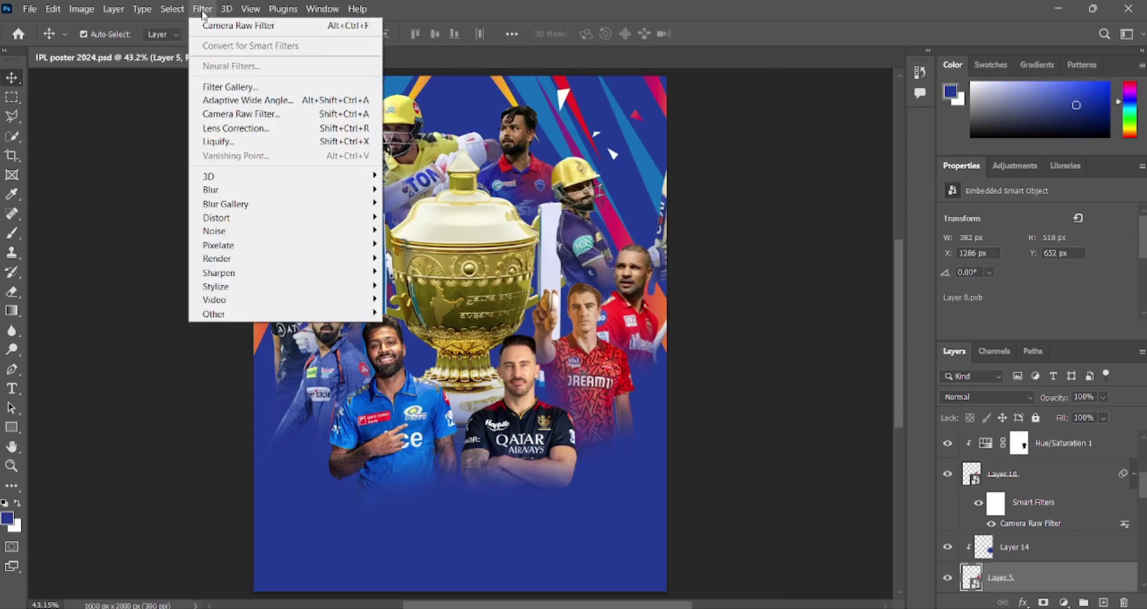
pyautogui.click(271, 114)
pyautogui.click(967, 160)
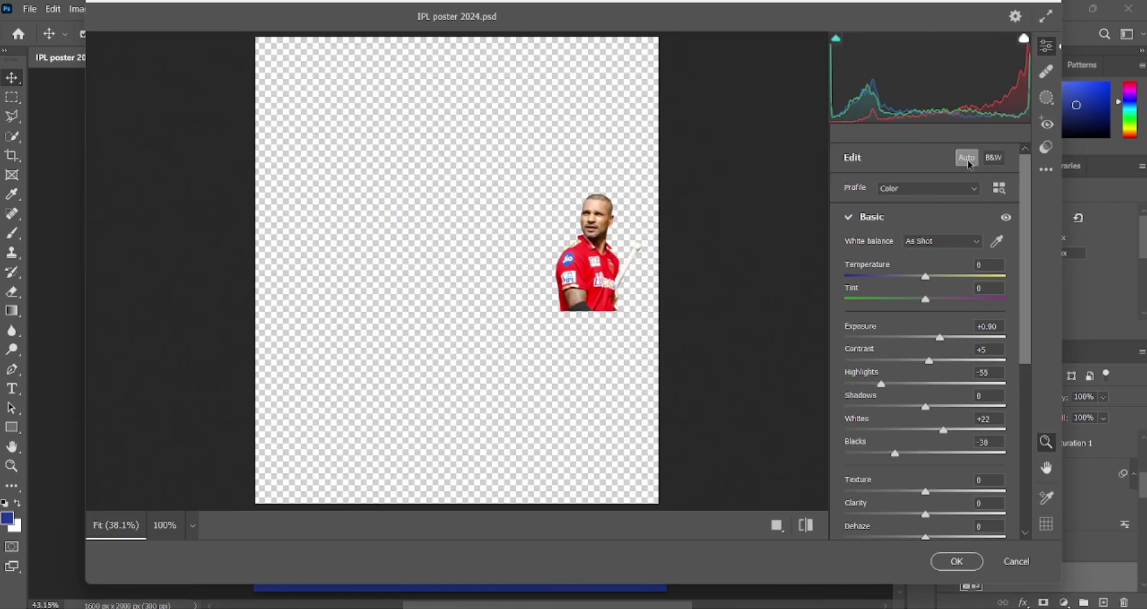
pyautogui.click(957, 562)
pyautogui.click(202, 8)
pyautogui.click(272, 114)
pyautogui.click(967, 160)
pyautogui.click(956, 562)
pyautogui.click(202, 8)
pyautogui.click(272, 114)
pyautogui.click(956, 561)
# Step: Apply Camera Raw Auto corrections to the next players in turn
pyautogui.click(202, 9)
pyautogui.click(272, 114)
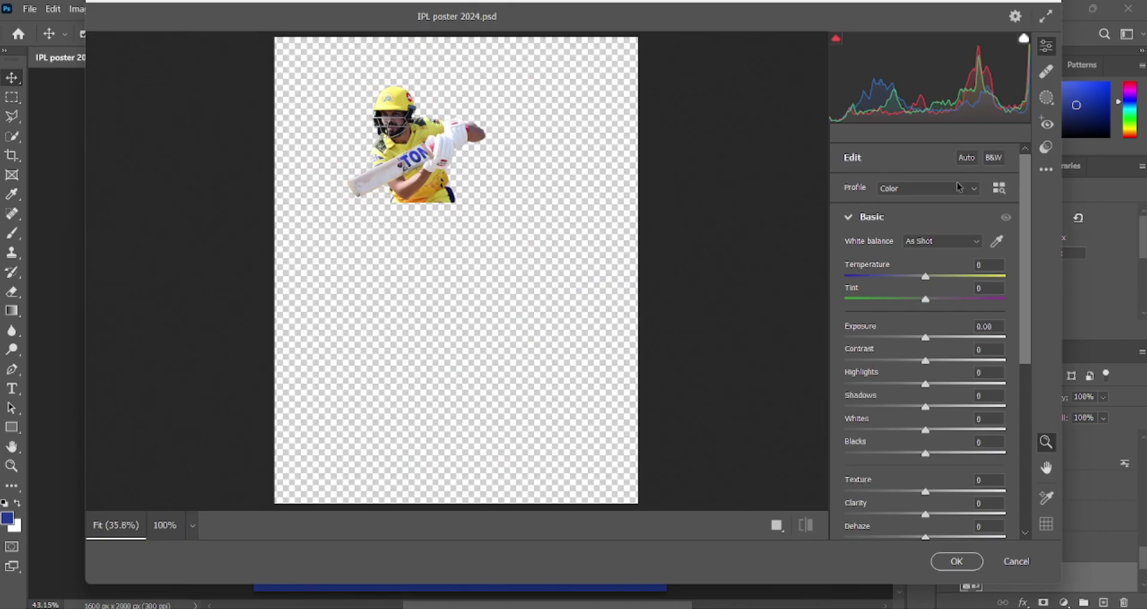
pyautogui.click(956, 562)
pyautogui.click(202, 8)
pyautogui.click(271, 114)
pyautogui.click(957, 561)
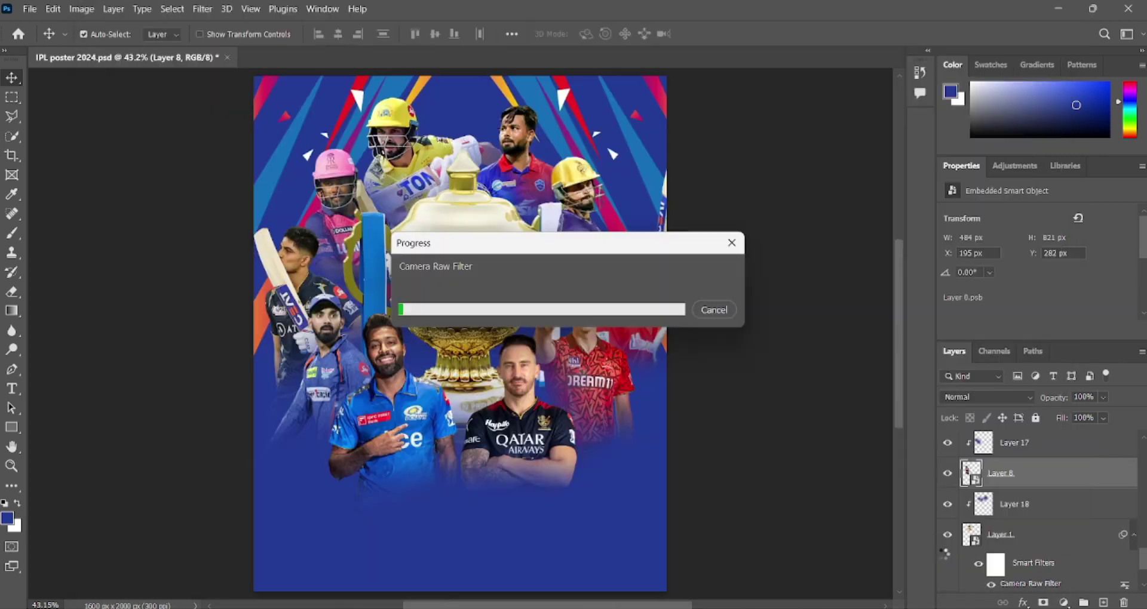
pyautogui.click(202, 8)
pyautogui.click(272, 114)
pyautogui.click(968, 157)
pyautogui.click(957, 561)
# Step: Apply Camera Raw Auto corrections to the remaining players, including layer 94
pyautogui.click(327, 334)
pyautogui.click(202, 8)
pyautogui.click(272, 114)
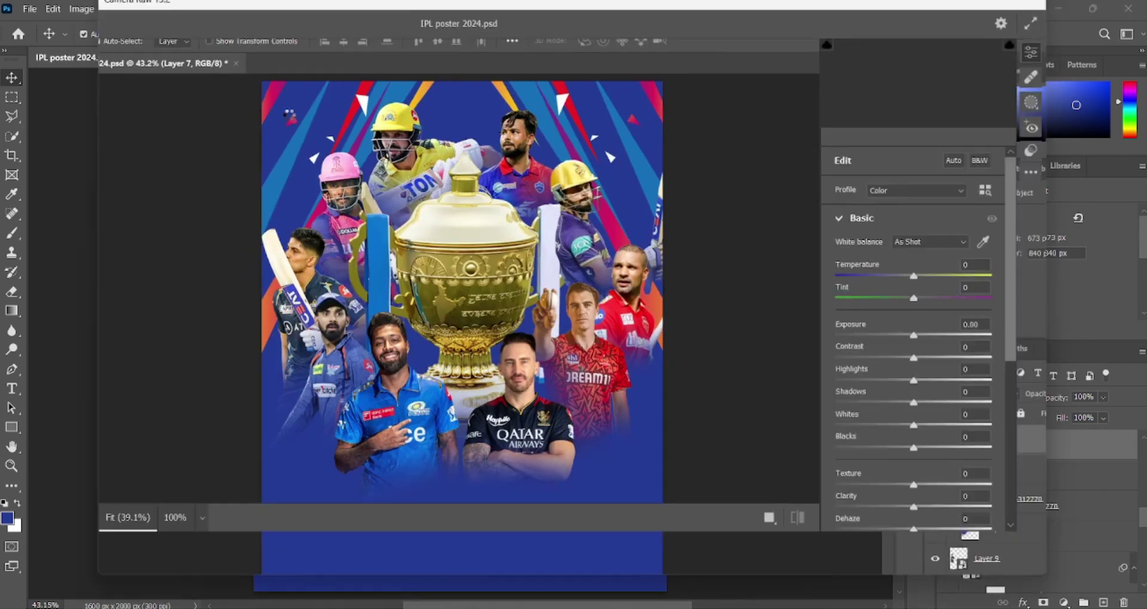
pyautogui.click(967, 157)
pyautogui.click(956, 562)
pyautogui.click(202, 8)
pyautogui.click(272, 114)
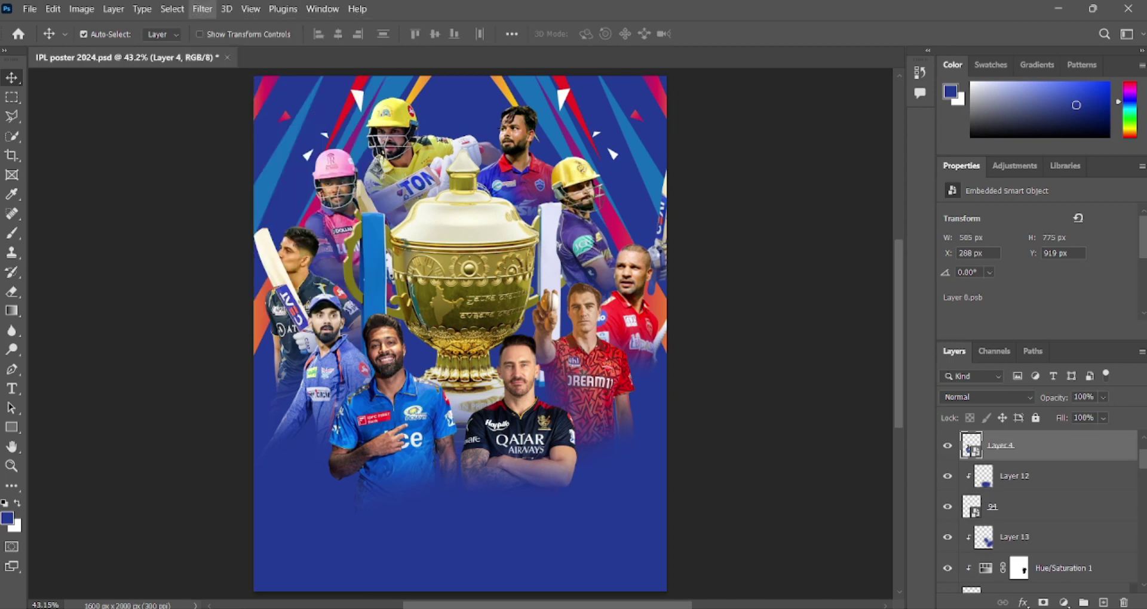
pyautogui.click(992, 549)
pyautogui.click(199, 9)
pyautogui.click(272, 114)
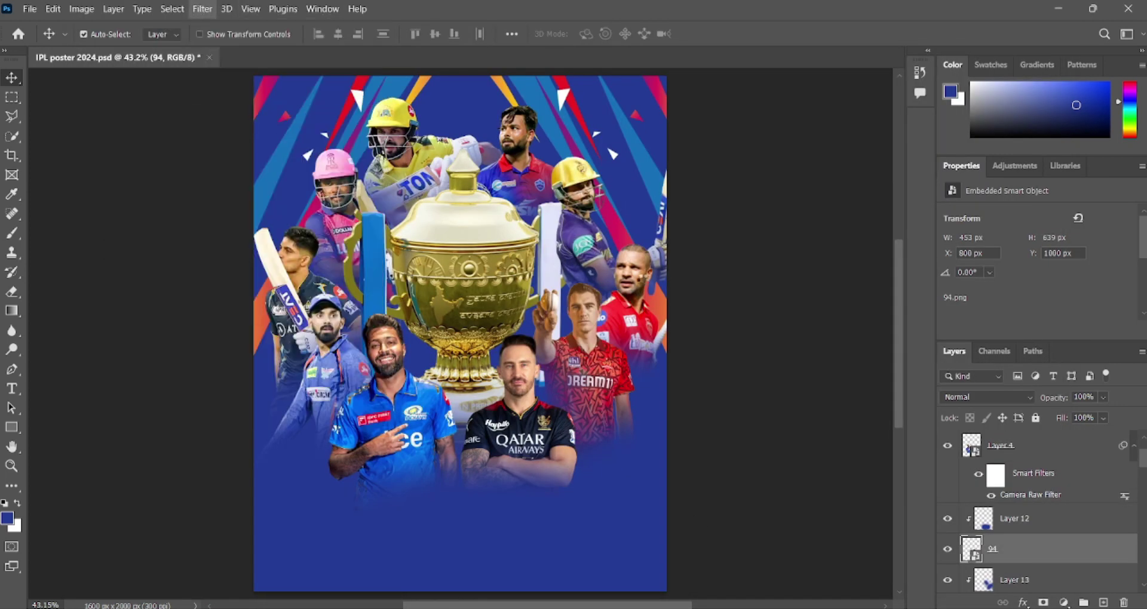
pyautogui.click(956, 562)
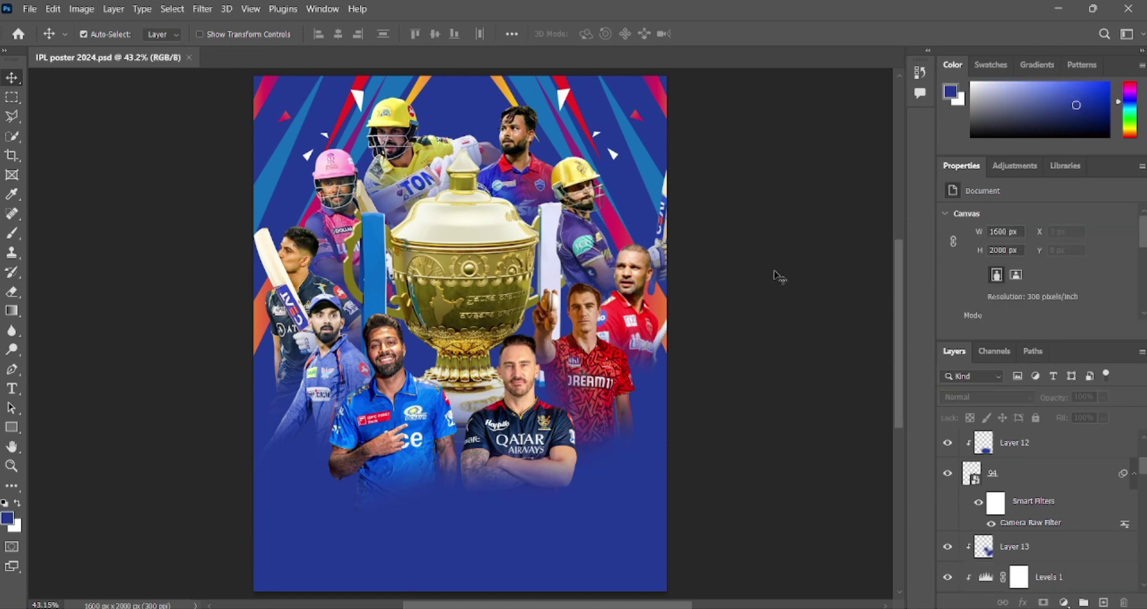
# Step: Set the brush size to 369 px for painting
pyautogui.press('b')
pyautogui.rightClick(88, 105)
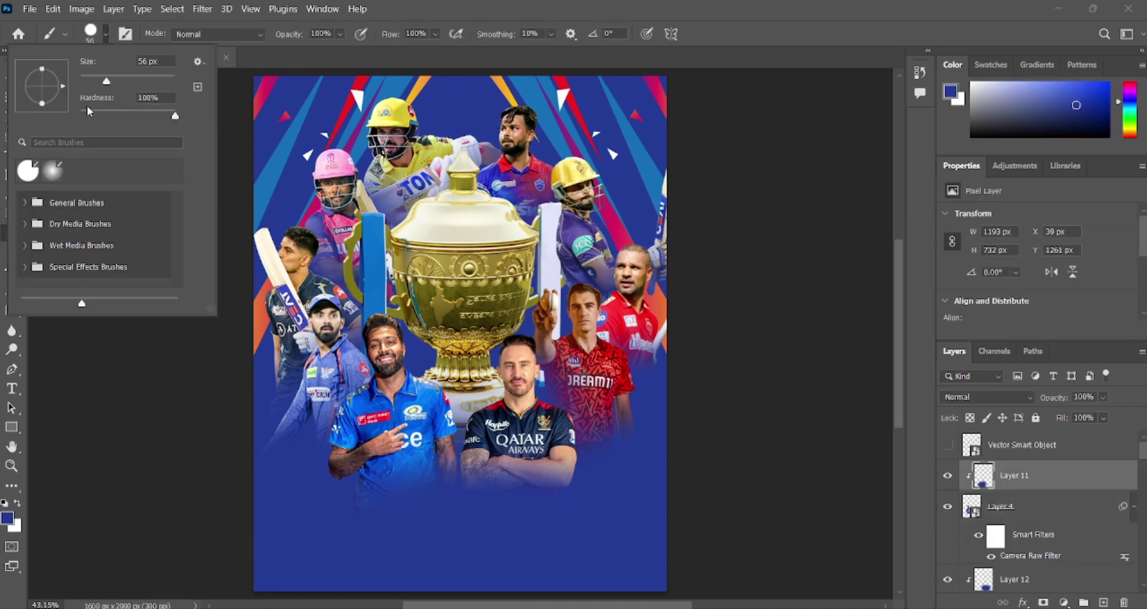
pyautogui.write('369')
pyautogui.press('Return')
pyautogui.click(305, 515)
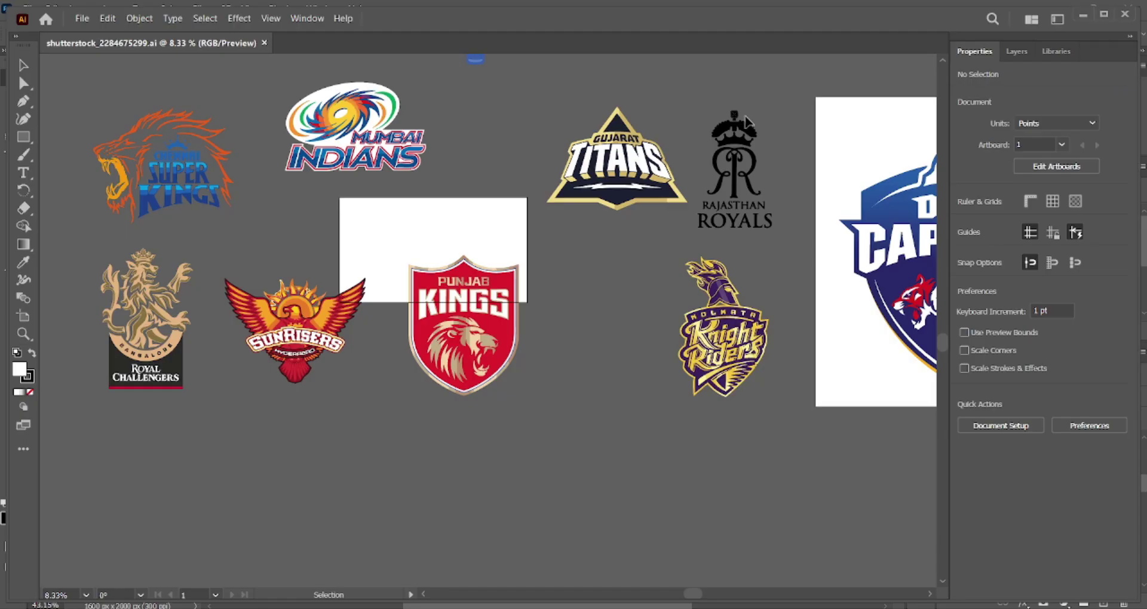
# Step: In Illustrator, select the Royal Challengers, Knight Riders and Punjab Kings logos
pyautogui.click(254, 255)
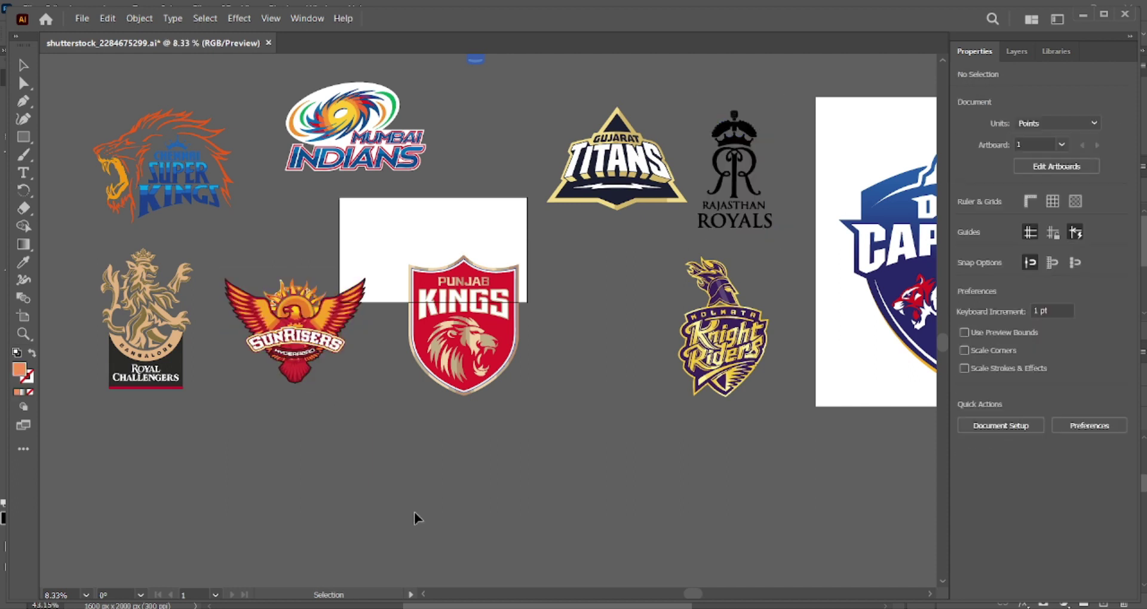
pyautogui.click(145, 317)
pyautogui.click(723, 326)
pyautogui.click(464, 323)
pyautogui.hscroll(3, 243, 225)
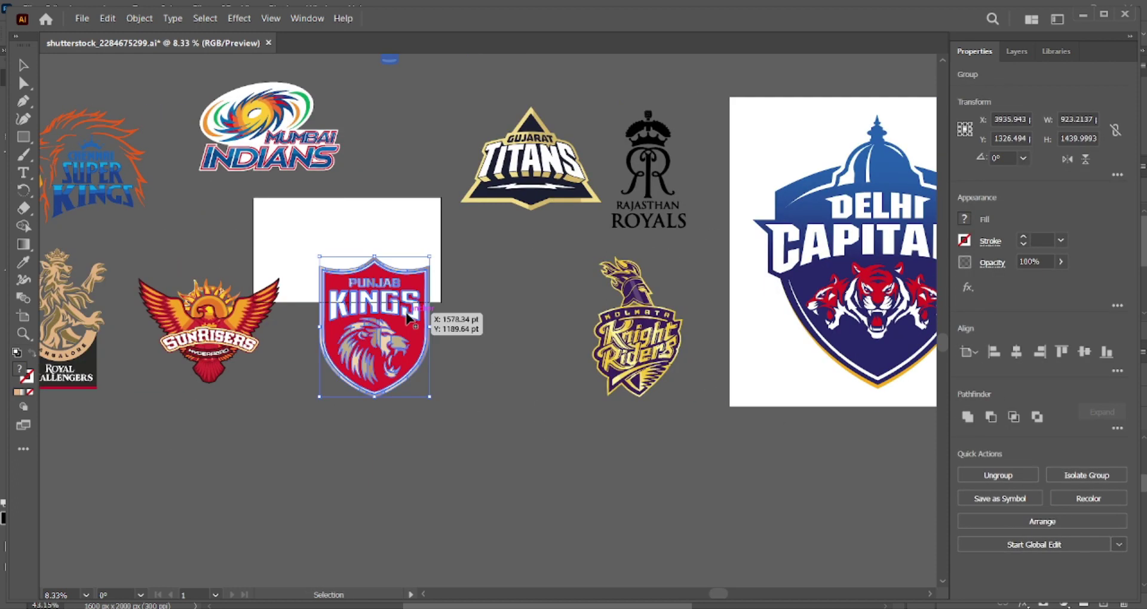
pyautogui.scroll(5, 313, 387)
# Step: Select the Titans logo paths, move the blue TATA logo to the artboard top and narrow it
pyautogui.press('a')
pyautogui.moveTo(454, 269); pyautogui.dragTo(604, 401)
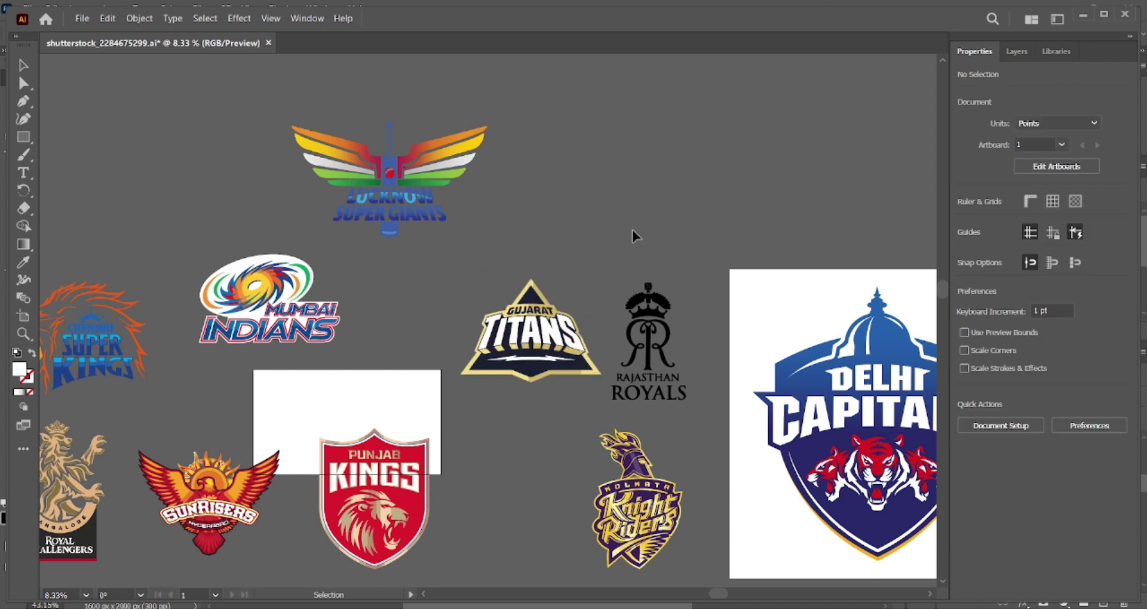
pyautogui.moveTo(335, 282)
pyautogui.mouseDown()
pyautogui.moveTo(537, 91)
pyautogui.moveTo(640, 141)
pyautogui.moveTo(597, 252)
pyautogui.mouseUp()
pyautogui.moveTo(646, 72); pyautogui.dragTo(577, 197)
pyautogui.moveTo(834, 210); pyautogui.dragTo(757, 214)
# Step: Ungroup the batsman graphic and carry the TATA IPL logo into the IPL document beside him
pyautogui.rightClick(421, 211)
pyautogui.click(462, 399)
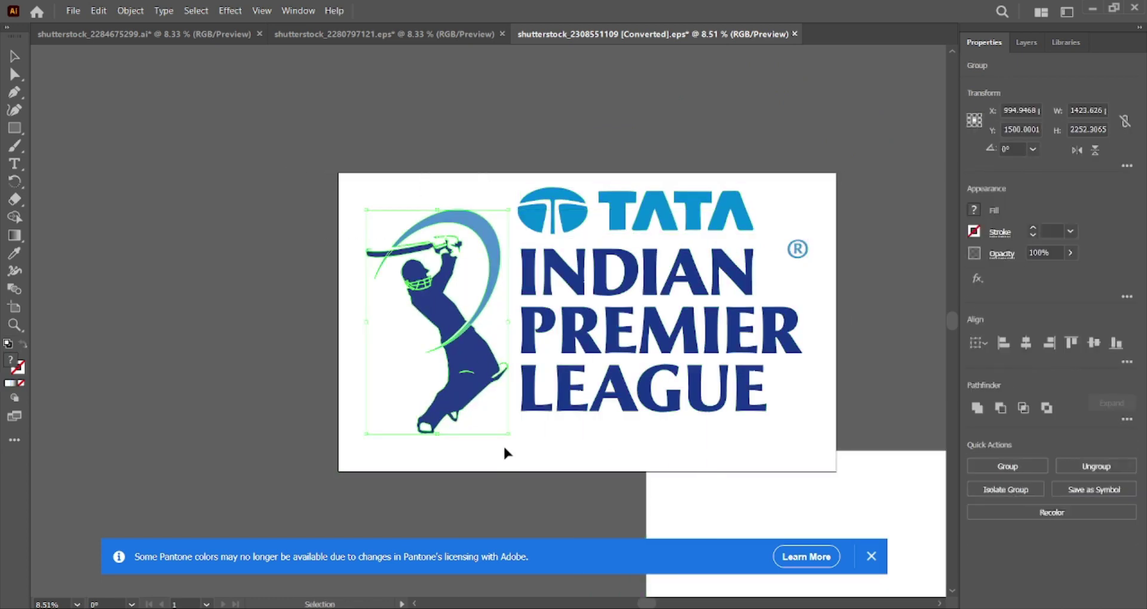
pyautogui.click(383, 34)
pyautogui.moveTo(275, 298)
pyautogui.mouseDown()
pyautogui.moveTo(627, 54)
pyautogui.moveTo(182, 182)
pyautogui.mouseUp()
pyautogui.moveTo(407, 200); pyautogui.dragTo(290, 53)
pyautogui.moveTo(383, 141); pyautogui.dragTo(367, 174)
# Step: Fine-tune the batsman's position, draw a large circle, and move the TATA IPL logo into it
pyautogui.press('a')
pyautogui.moveTo(215, 156); pyautogui.dragTo(582, 438)
pyautogui.click(583, 438)
pyautogui.hotkey('ctrl', '-')
pyautogui.moveTo(192, 302); pyautogui.dragTo(379, 183)
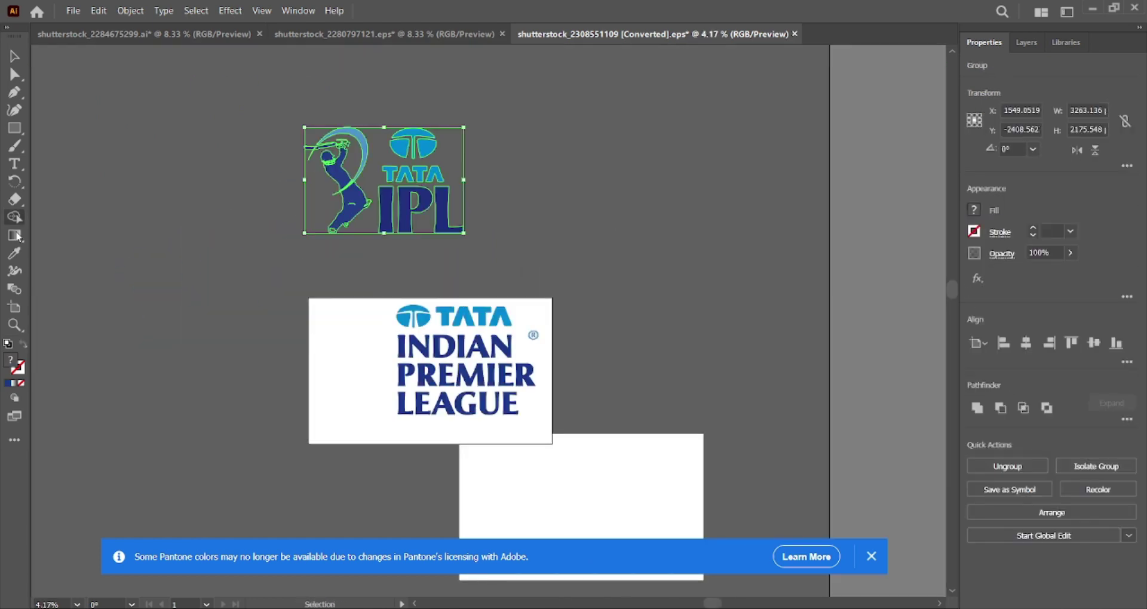
pyautogui.press('l')
pyautogui.moveTo(224, 260); pyautogui.dragTo(321, 286)
pyautogui.press('v')
pyautogui.moveTo(384, 189); pyautogui.dragTo(191, 216)
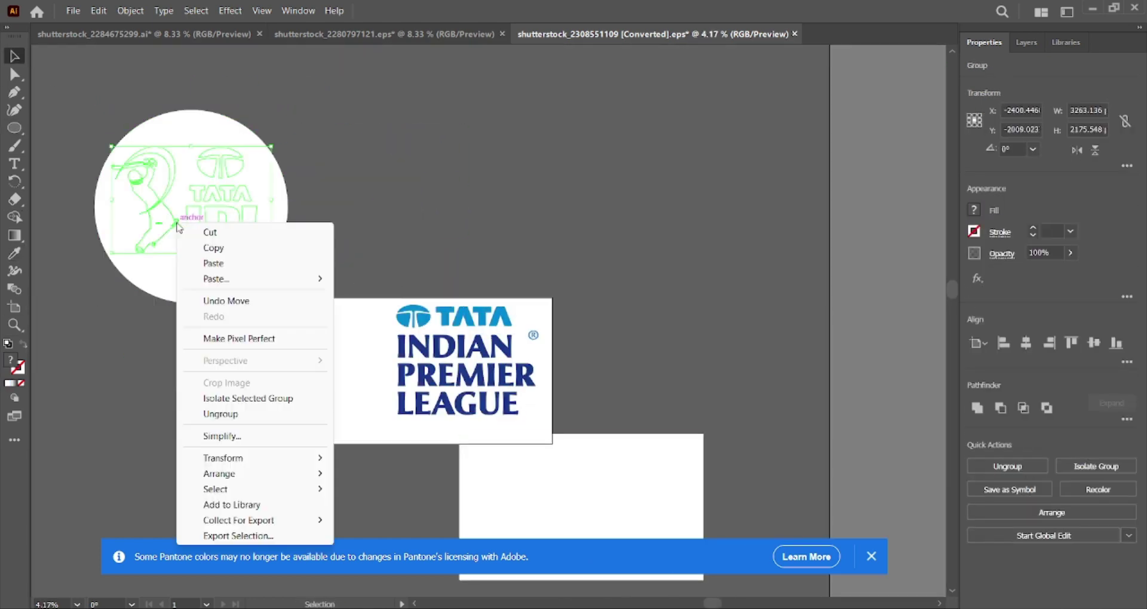
# Step: Bring the logo in front, squash the circle into an oval, and recolour the logo white with the Eyedropper
pyautogui.rightClick(191, 216)
pyautogui.click(370, 474)
pyautogui.click(213, 123)
pyautogui.moveTo(288, 110); pyautogui.dragTo(290, 135)
pyautogui.click(303, 186)
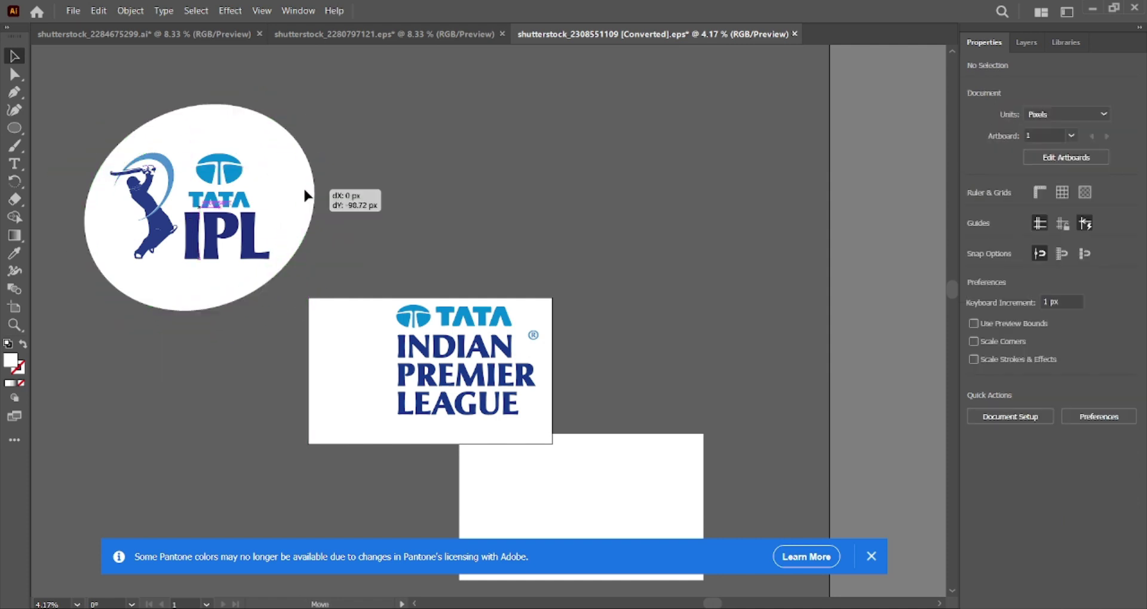
pyautogui.hotkey('ctrl', 'z')
pyautogui.press('i')
pyautogui.click(490, 191)
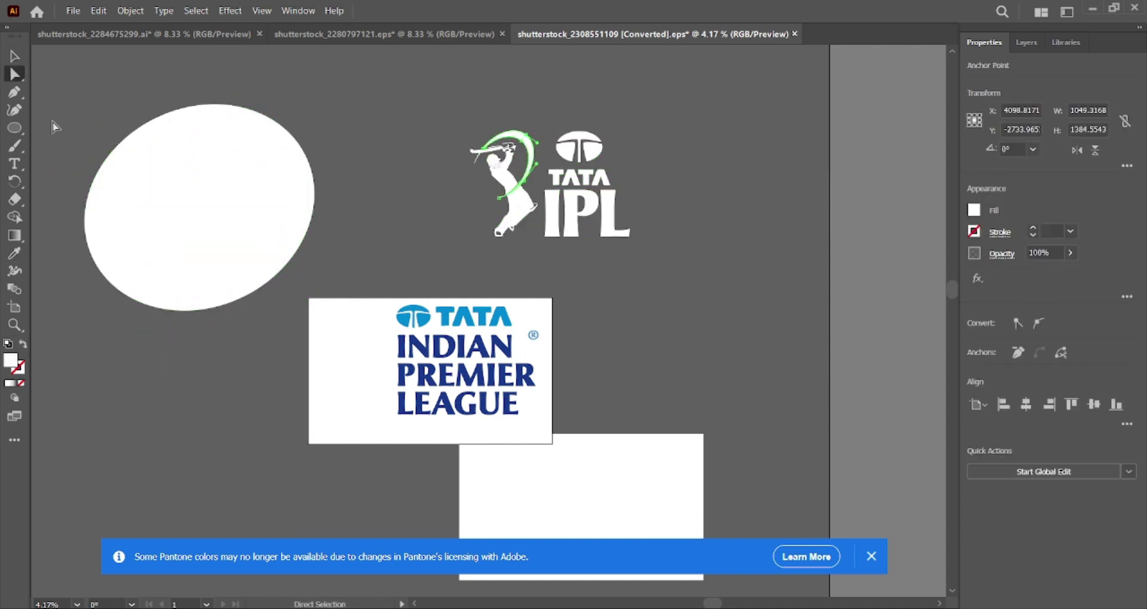
pyautogui.press('v')
# Step: Nudge the IPL logo into place and copy the finished logo with the TATA wordmark
pyautogui.rightClick(525, 192)
pyautogui.press('Escape')
pyautogui.press('Return')
pyautogui.press('Return')
pyautogui.click(483, 316)
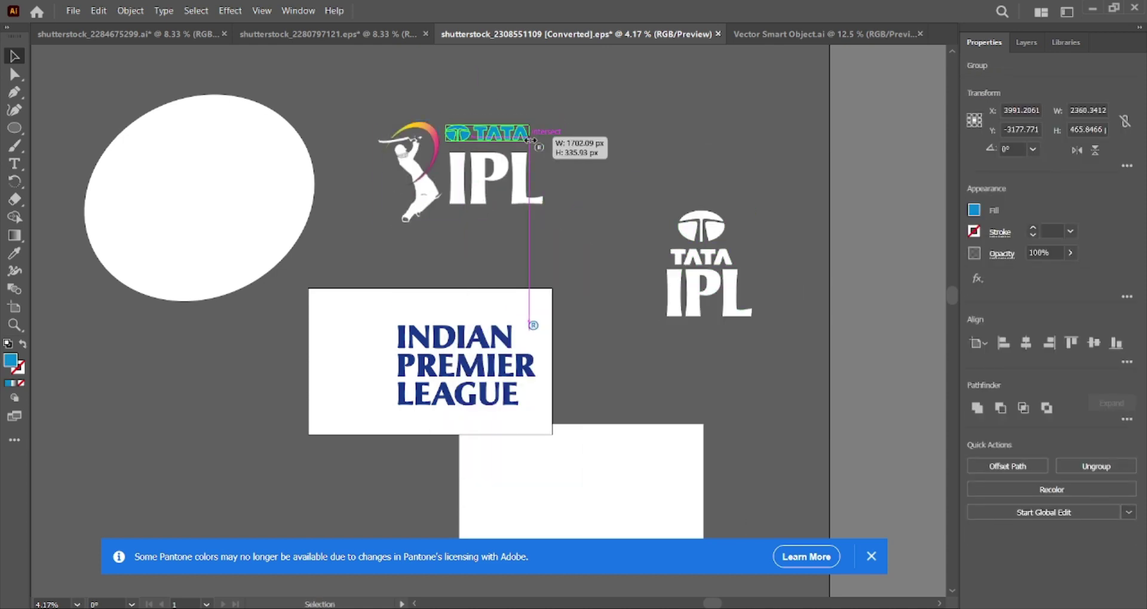
pyautogui.hotkey('ctrl', 'c')
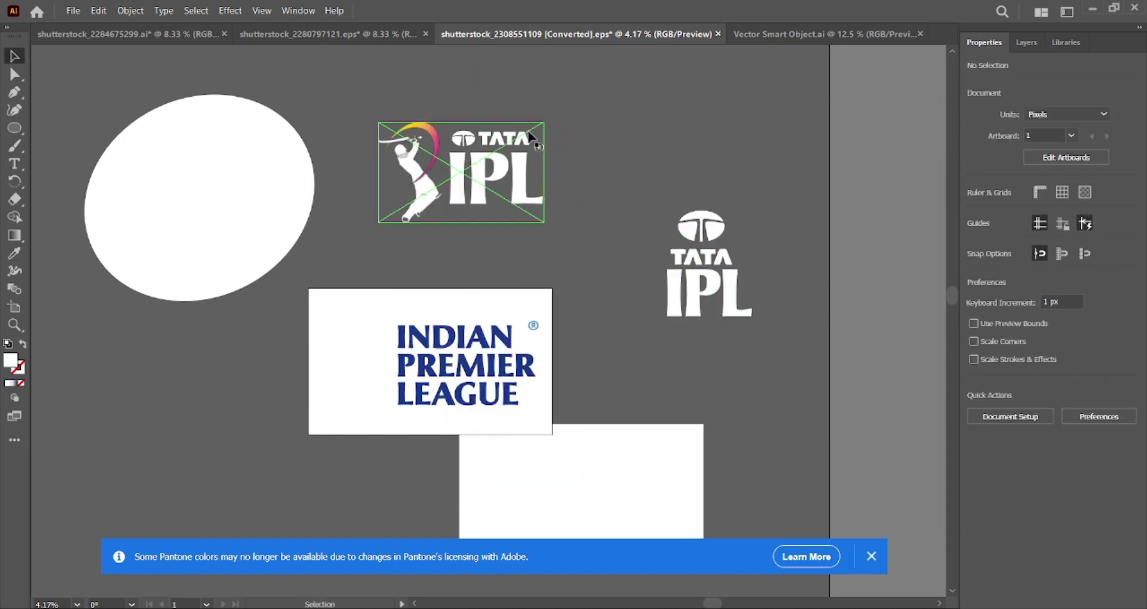
# Step: Paste the IPL logo into the Photoshop poster and scale it to bottom centre
pyautogui.hotkey('alt', 'Tab')
pyautogui.hotkey('ctrl', 'v')
pyautogui.moveTo(504, 447); pyautogui.dragTo(524, 517)
pyautogui.press('Return')
pyautogui.hotkey('ctrl', '0')
# Step: Paste the Super Kings logo from Illustrator at bottom-left and turn it white
pyautogui.hotkey('alt', 'Tab')
pyautogui.hotkey('ctrl', 'c')
pyautogui.hotkey('alt', 'Tab')
pyautogui.hotkey('ctrl', 'v')
pyautogui.press('Return')
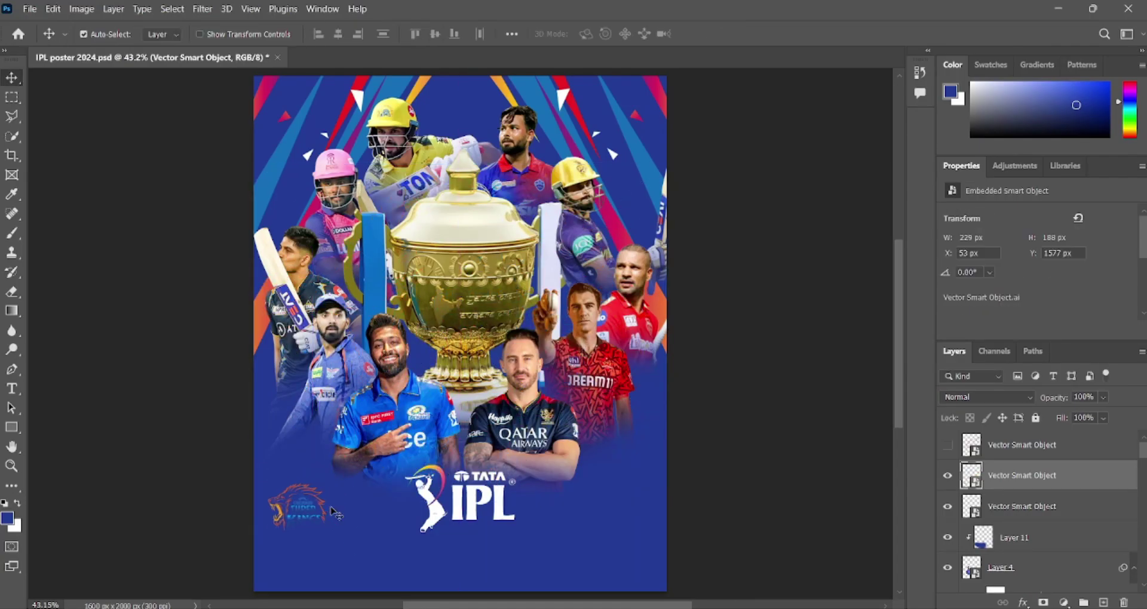
pyautogui.doubleClick(1106, 476)
pyautogui.press('Return')
# Step: Paste the Mumbai Indians logo, shrink it and place it at bottom-right
pyautogui.hotkey('alt', 'Tab')
pyautogui.hotkey('ctrl', 'c')
pyautogui.hotkey('alt', 'Tab')
pyautogui.hotkey('ctrl', 'v')
pyautogui.moveTo(460, 333); pyautogui.dragTo(385, 598)
pyautogui.moveTo(591, 481)
pyautogui.mouseDown()
pyautogui.moveTo(358, 434)
pyautogui.moveTo(576, 454)
pyautogui.mouseUp()
pyautogui.press('Return')
# Step: Bring in the Gujarat Titans and Knight Riders logos and resize them
pyautogui.hotkey('alt', 'Tab')
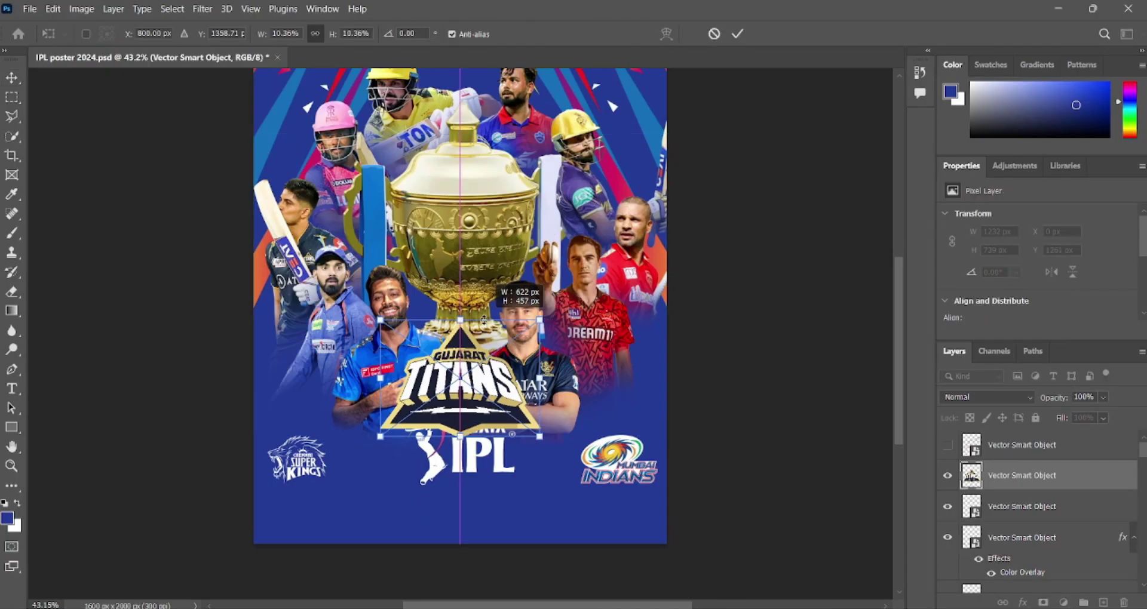
pyautogui.moveTo(652, 323); pyautogui.dragTo(297, 472)
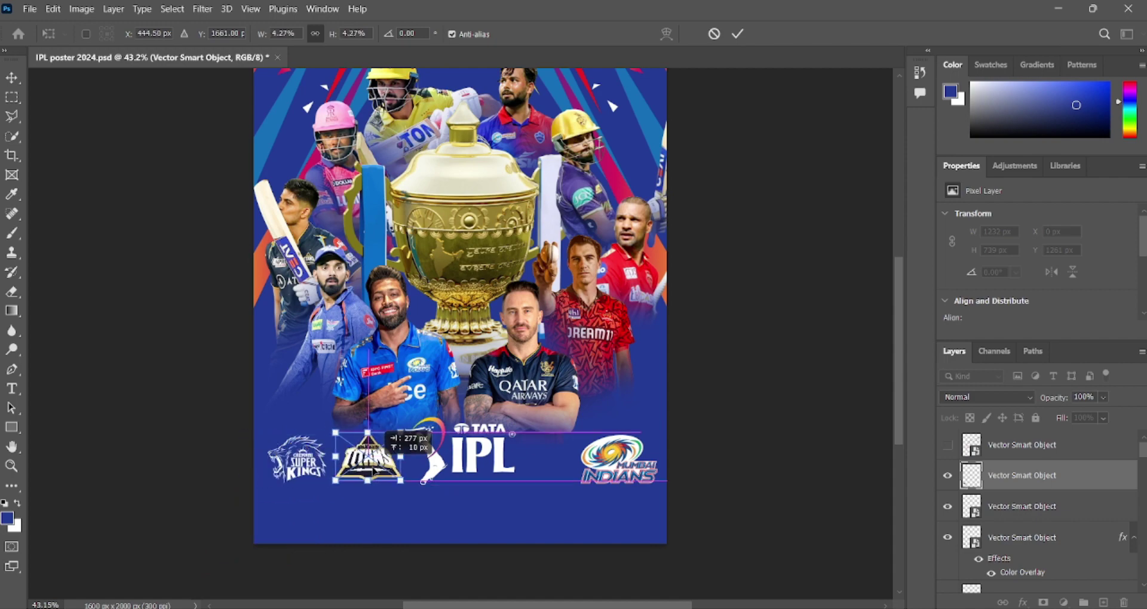
pyautogui.press('Return')
pyautogui.hotkey('alt', 'Tab')
pyautogui.moveTo(717, 474)
pyautogui.mouseDown()
pyautogui.moveTo(456, 107)
pyautogui.moveTo(618, 460)
pyautogui.mouseUp()
pyautogui.scroll(-2, 761, 463)
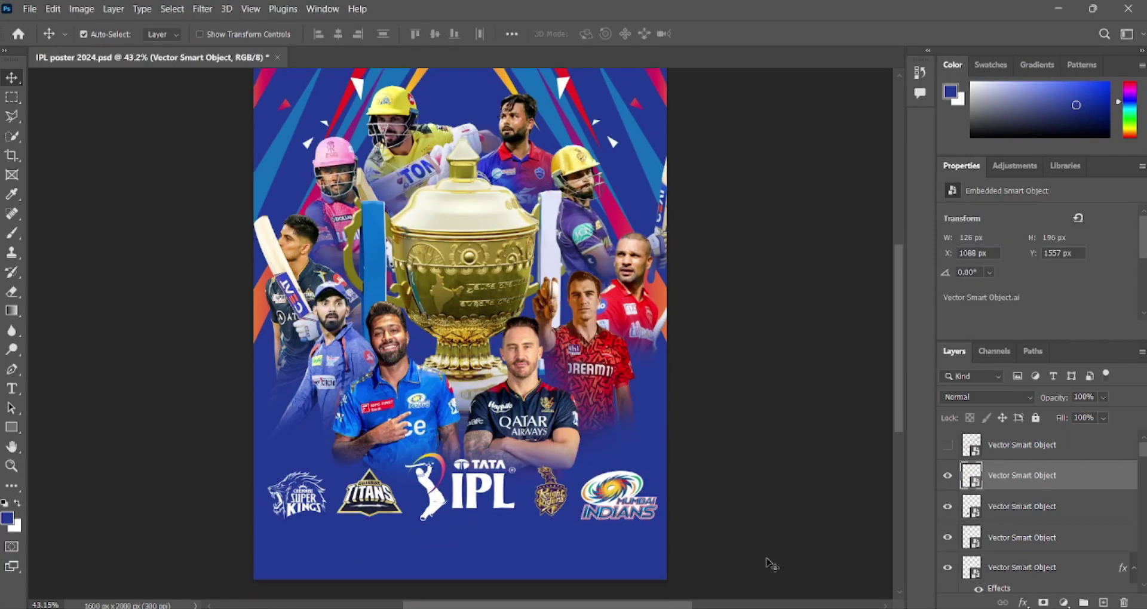
# Step: Paste the RCB and Sunrisers logos and shrink them into the logo area
pyautogui.hotkey('alt', 'Tab')
pyautogui.moveTo(725, 512); pyautogui.dragTo(460, 323)
pyautogui.moveTo(794, 102)
pyautogui.mouseDown()
pyautogui.moveTo(328, 375)
pyautogui.moveTo(296, 455)
pyautogui.mouseUp()
pyautogui.scroll(-2, 328, 375)
pyautogui.press('Return')
pyautogui.hotkey('alt', 'Tab')
pyautogui.moveTo(328, 410)
pyautogui.mouseDown()
pyautogui.moveTo(455, 206)
pyautogui.moveTo(419, 507)
pyautogui.mouseUp()
pyautogui.press('Return')
# Step: Place the Punjab Kings logo, then add the Rajasthan Royals logo with a white Color Overlay
pyautogui.hotkey('alt', 'Tab')
pyautogui.moveTo(388, 546)
pyautogui.mouseDown()
pyautogui.moveTo(336, 495)
pyautogui.moveTo(401, 510)
pyautogui.mouseUp()
pyautogui.press('Return')
pyautogui.hotkey('alt', 'Tab')
pyautogui.click(1022, 603)
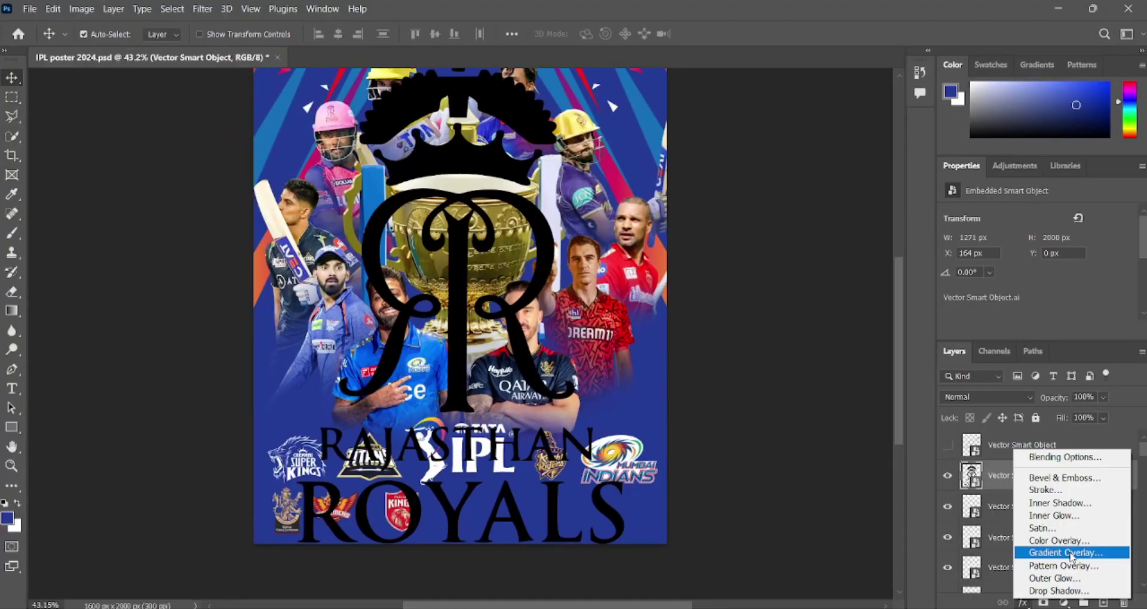
pyautogui.click(1072, 553)
pyautogui.hotkey('alt', 'Tab')
pyautogui.click(770, 302)
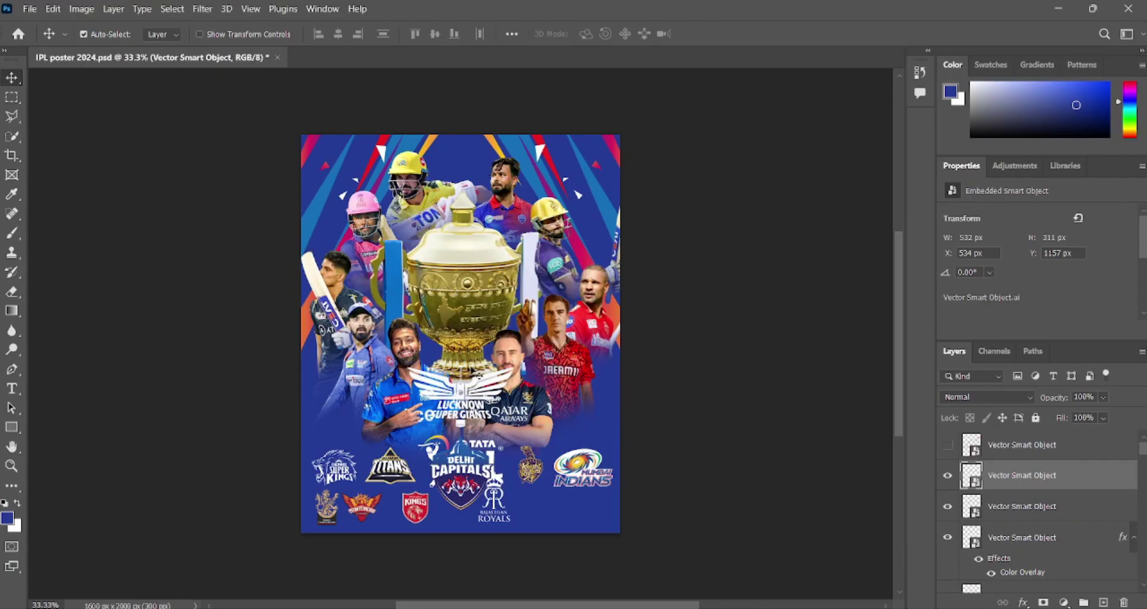
# Step: Move the Lucknow logo bottom-right and add a guide marking the logo rows' bottom
pyautogui.scroll(1, 478, 373)
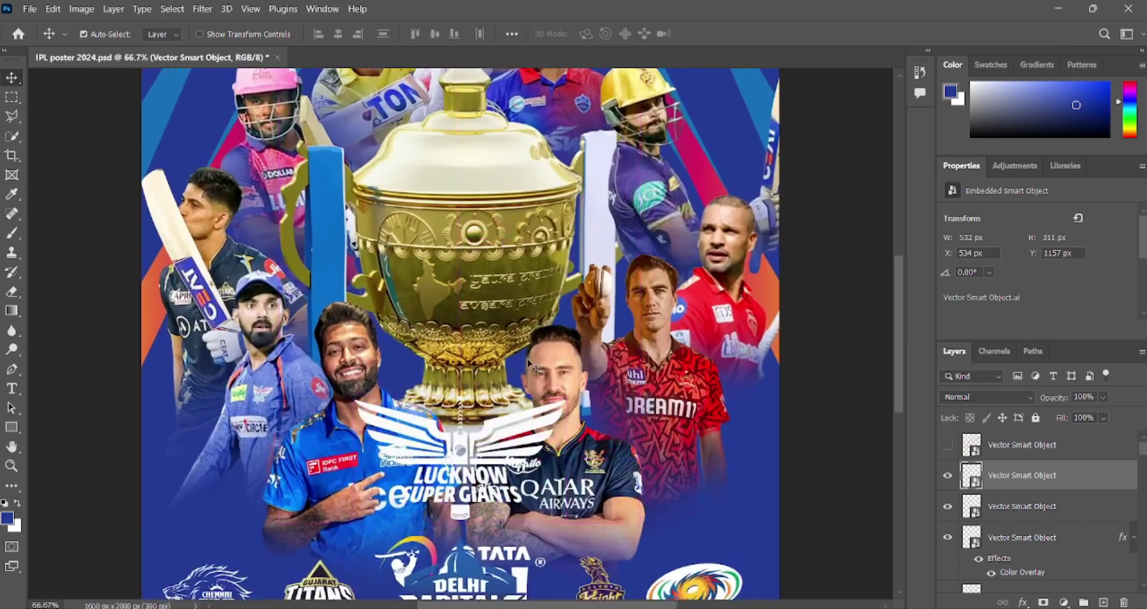
pyautogui.moveTo(478, 382); pyautogui.dragTo(581, 429)
pyautogui.hotkey('ctrl', '0')
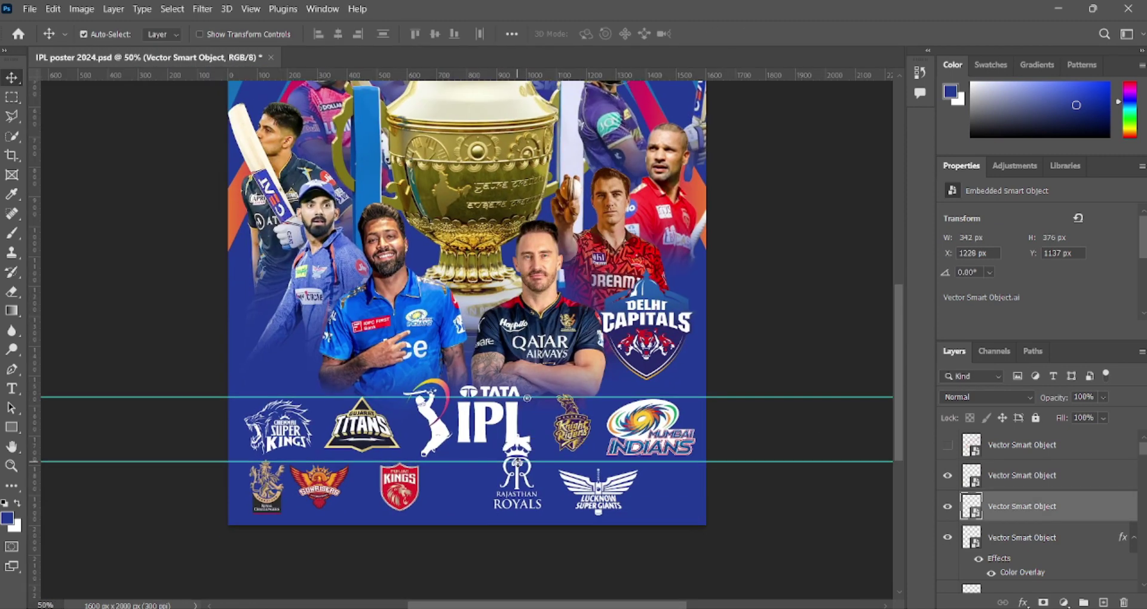
pyautogui.click(278, 499)
pyautogui.moveTo(638, 462); pyautogui.dragTo(638, 461)
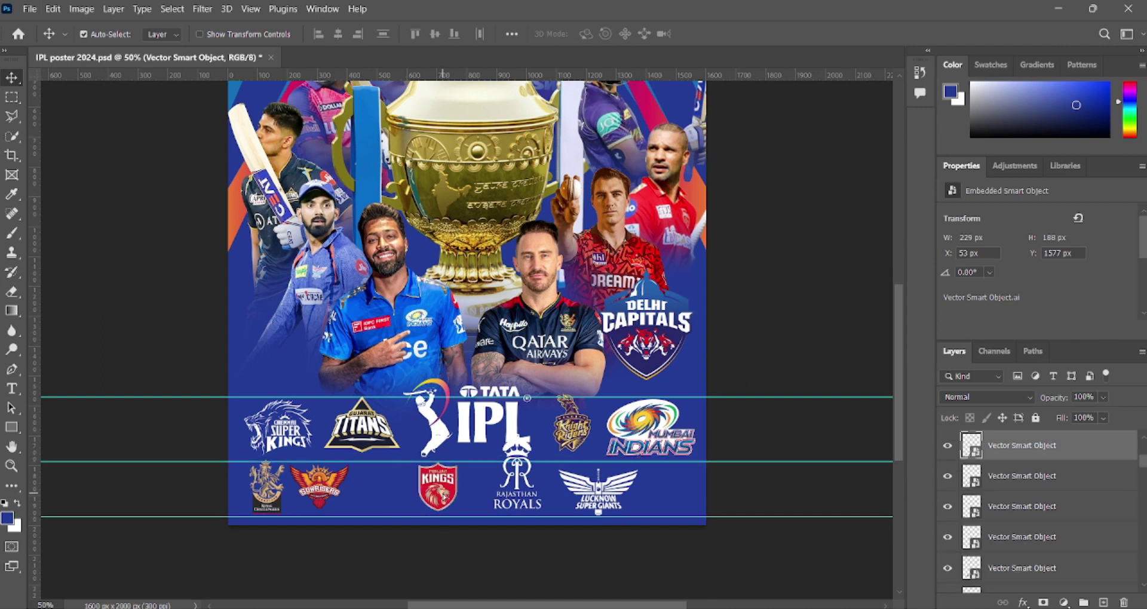
pyautogui.press('Return')
pyautogui.moveTo(586, 407); pyautogui.dragTo(591, 412)
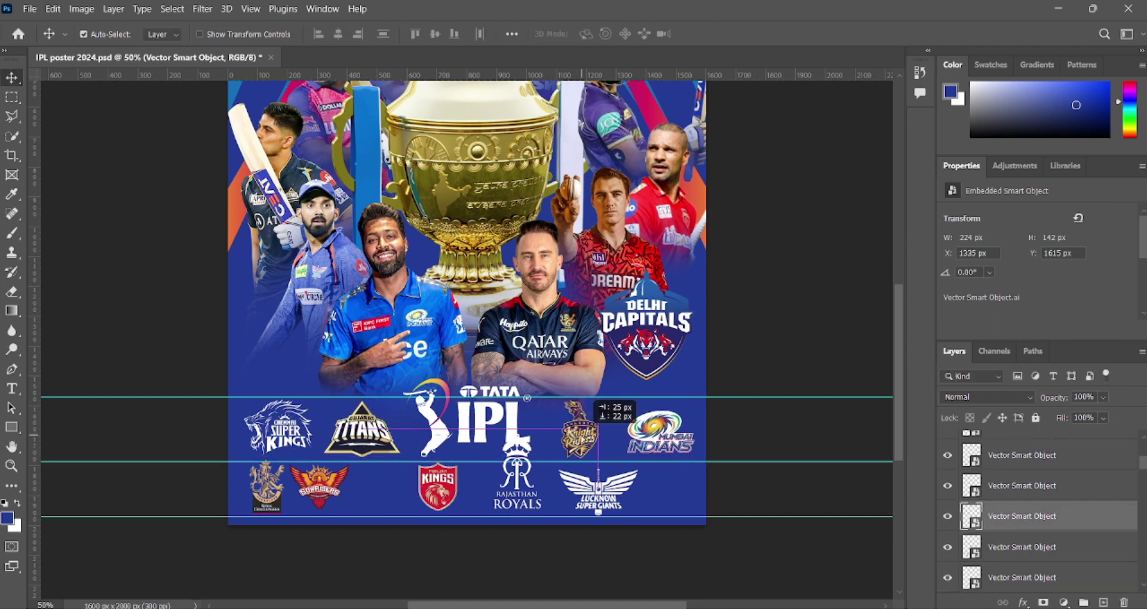
# Step: Resize the RCB, Sunrisers and Rajasthan Royals logos and shift them along the bottom row
pyautogui.click(272, 472)
pyautogui.hotkey('ctrl', 't')
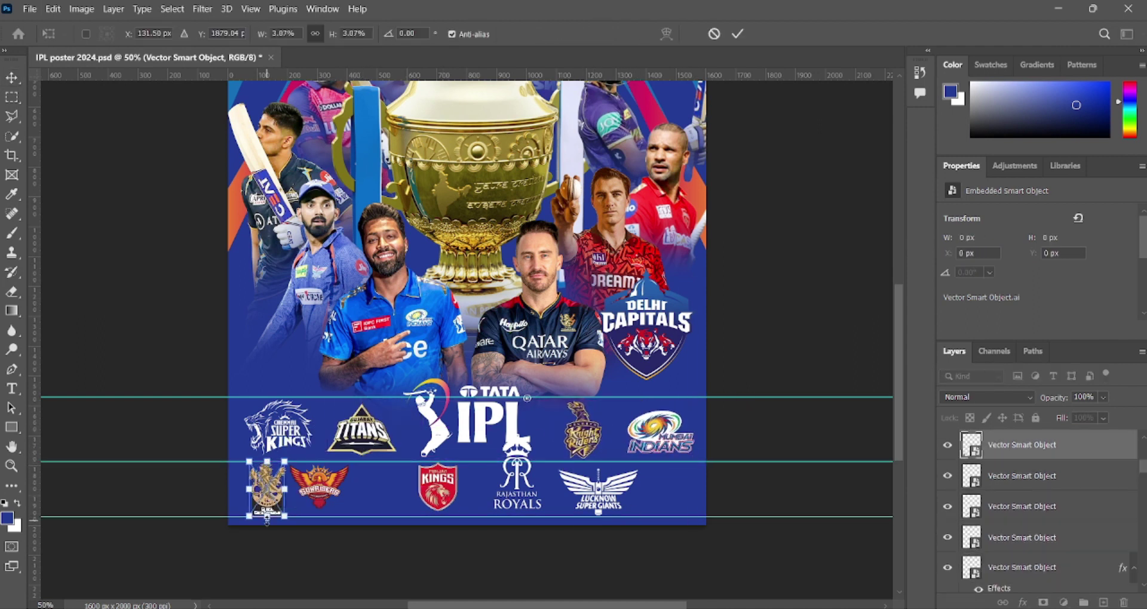
pyautogui.click(340, 487)
pyautogui.hotkey('ctrl', 't')
pyautogui.click(515, 476)
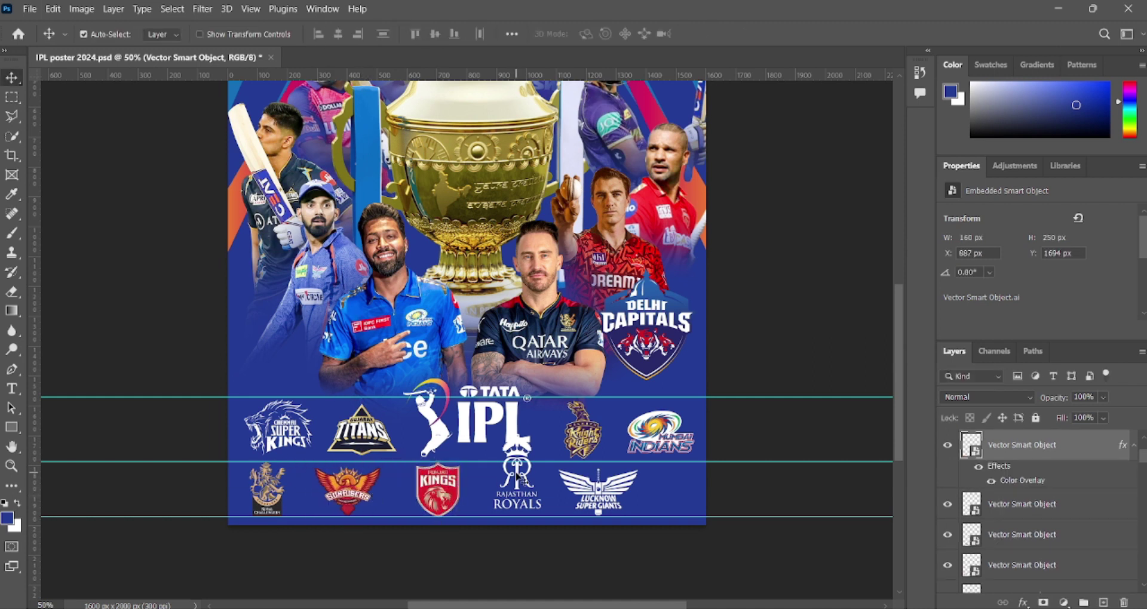
pyautogui.click(517, 481)
pyautogui.hotkey('ctrl', 't')
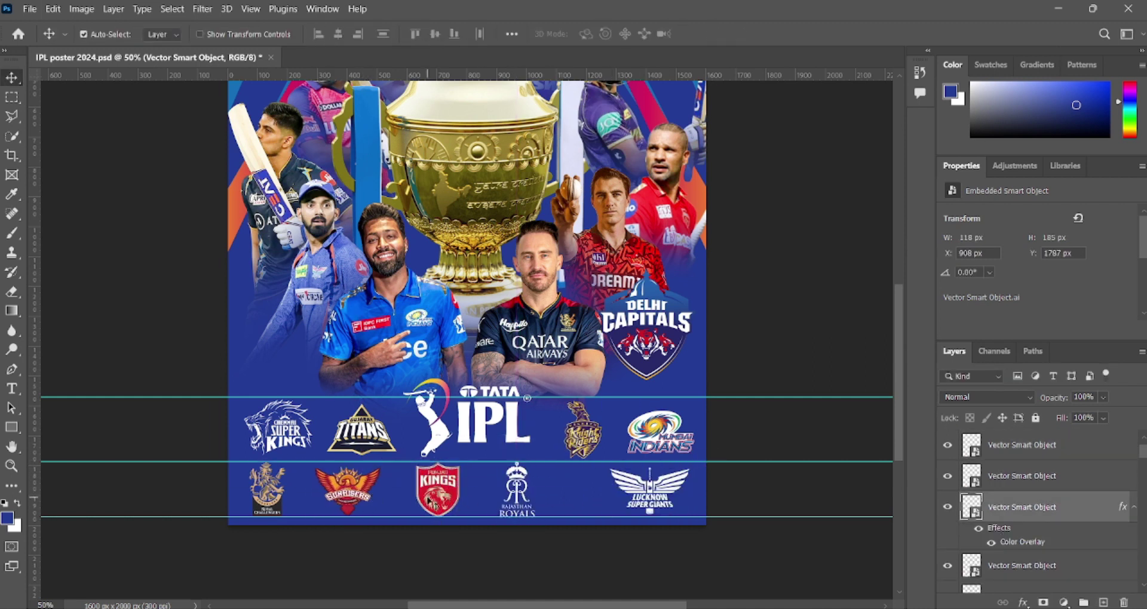
pyautogui.moveTo(429, 503); pyautogui.dragTo(550, 489)
pyautogui.moveTo(346, 489)
pyautogui.mouseDown()
pyautogui.moveTo(469, 489)
pyautogui.moveTo(363, 489)
pyautogui.mouseUp()
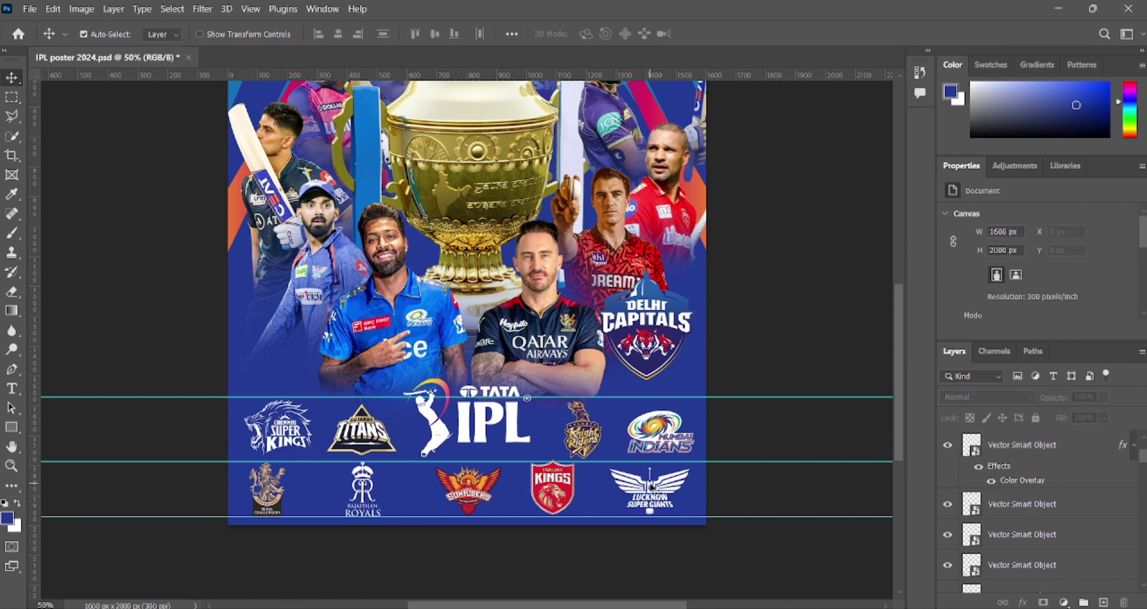
# Step: Adjust the Kings logo and shrink the Delhi Capitals logo into the bottom row
pyautogui.moveTo(597, 478); pyautogui.dragTo(301, 482)
pyautogui.click(533, 499)
pyautogui.hotkey('ctrl', 't')
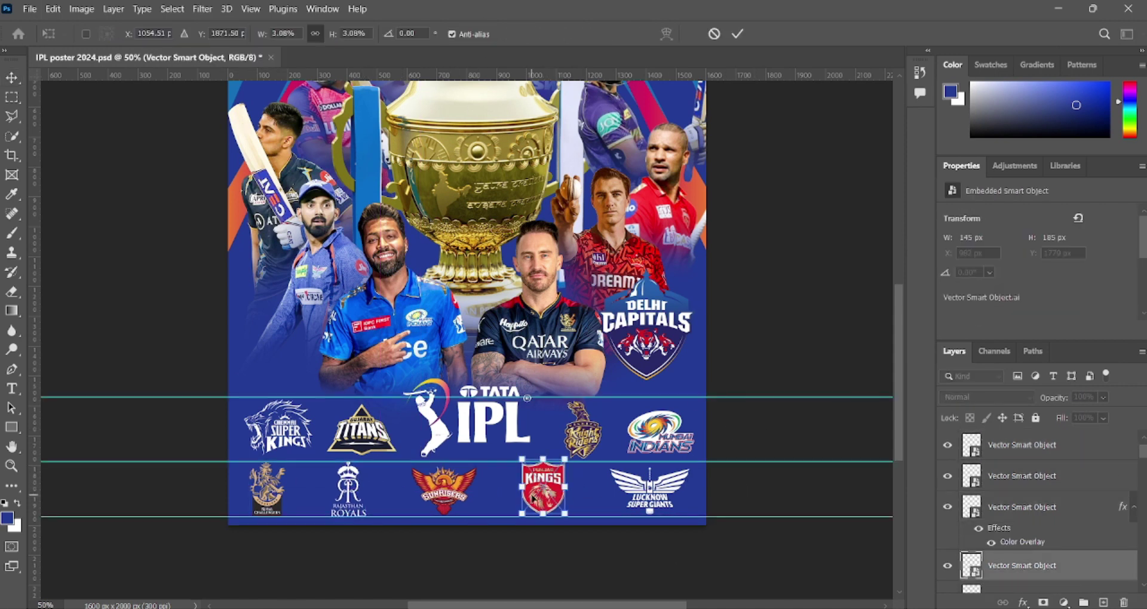
pyautogui.click(651, 373)
pyautogui.hotkey('ctrl', 't')
pyautogui.moveTo(656, 328); pyautogui.dragTo(493, 460)
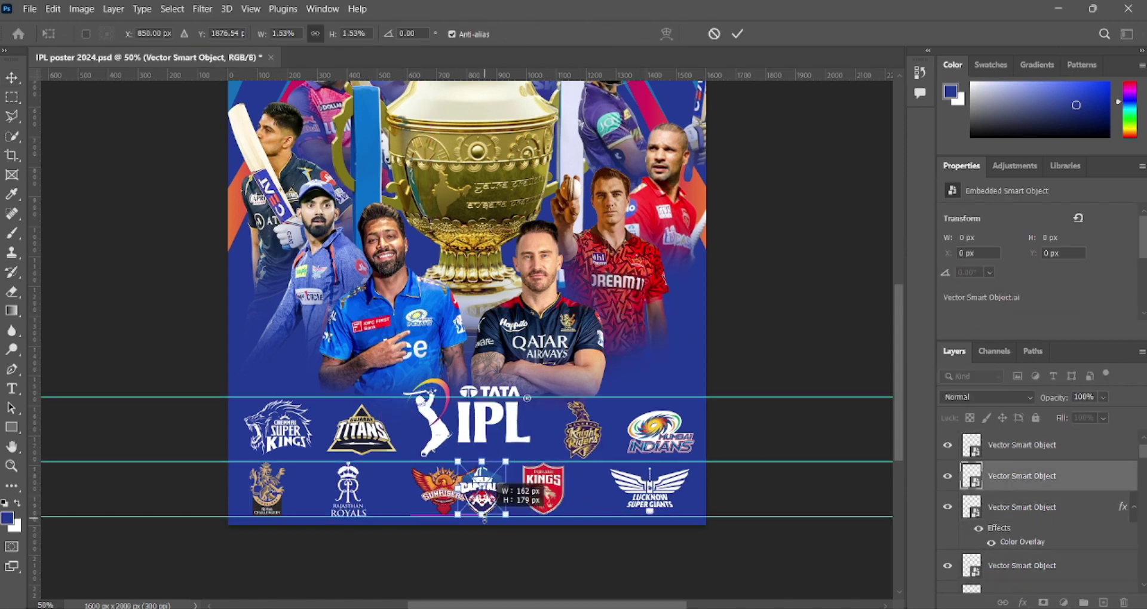
# Step: Line up the Titans, IPL and KKR logos and stretch the top row across the poster
pyautogui.keyDown('shift'); pyautogui.click(326, 503); pyautogui.keyUp('shift')
pyautogui.keyDown('shift'); pyautogui.click(650, 496); pyautogui.keyUp('shift')
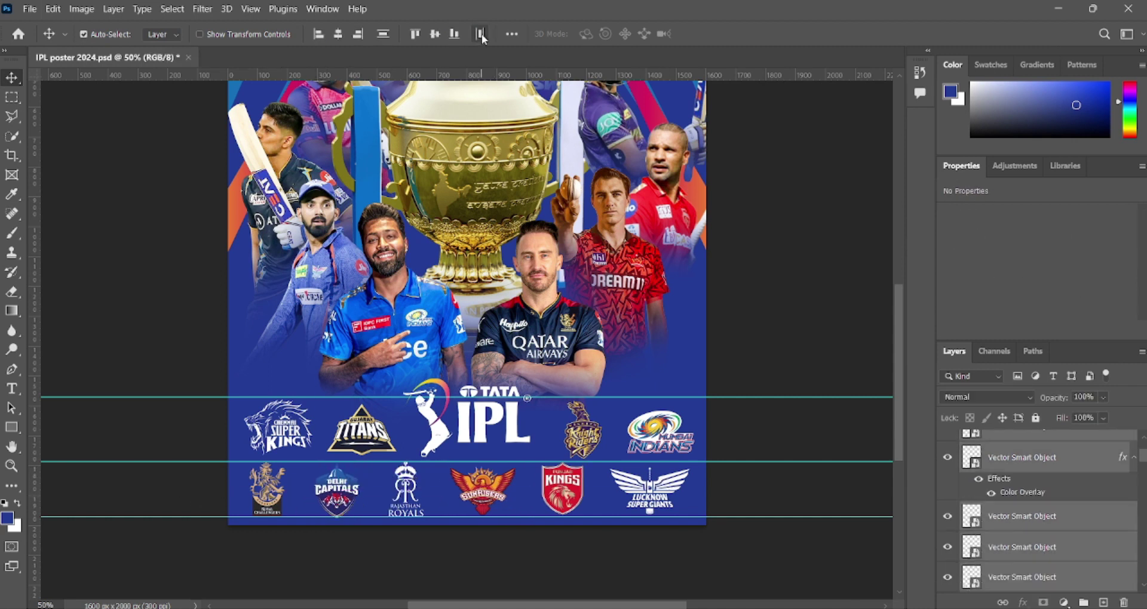
pyautogui.click(583, 504)
pyautogui.click(632, 503)
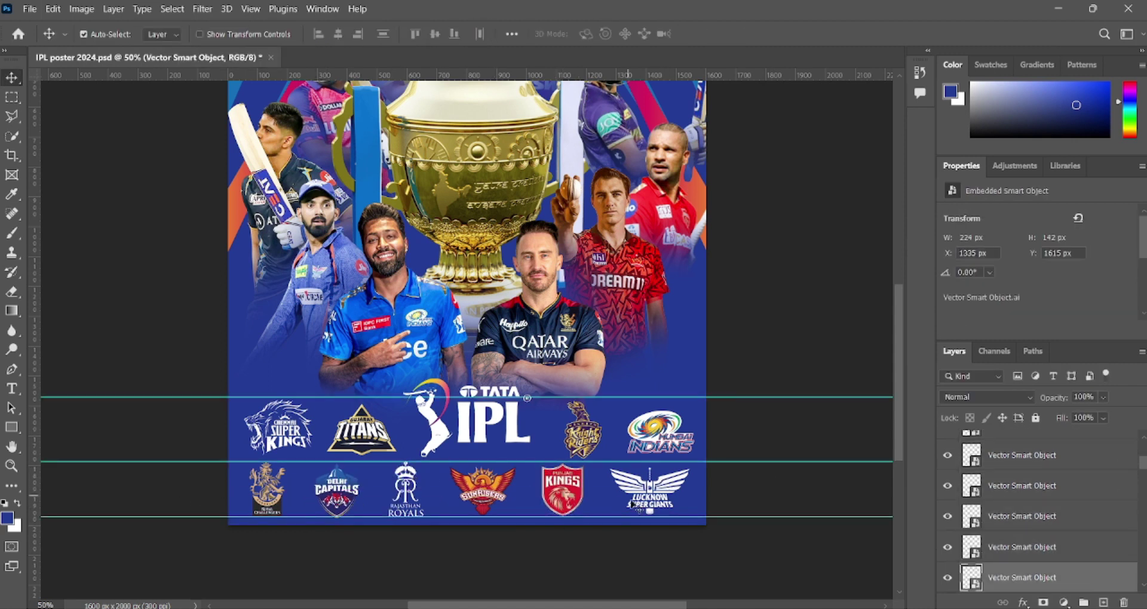
pyautogui.keyDown('shift'); pyautogui.click(391, 429); pyautogui.keyUp('shift')
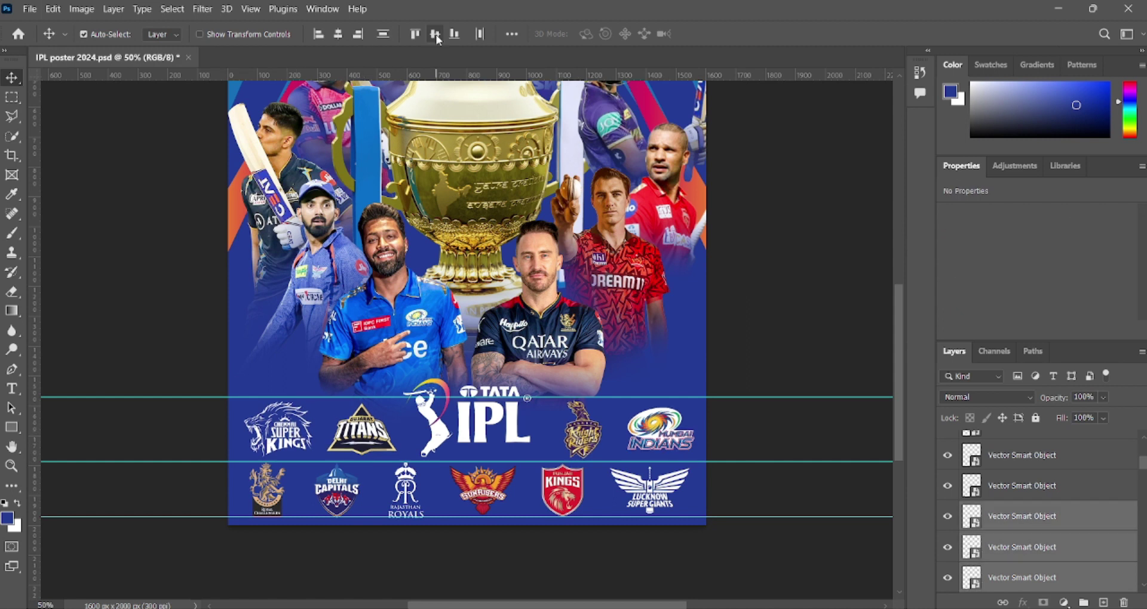
pyautogui.hotkey('ctrl', 'z')
pyautogui.moveTo(543, 459); pyautogui.dragTo(725, 405)
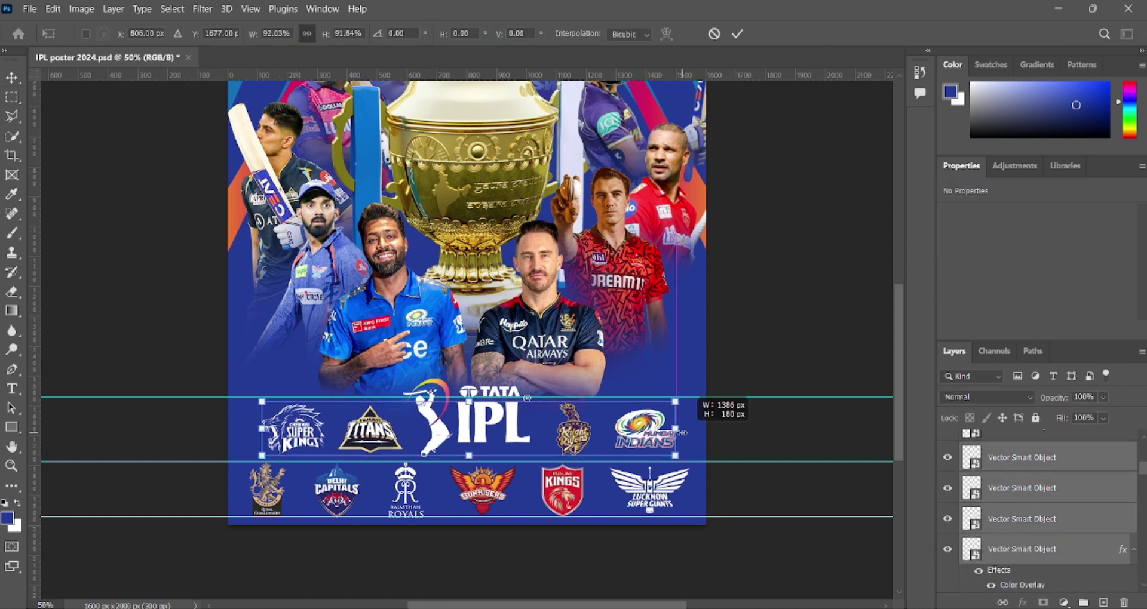
# Step: Bottom-align the bottom-row logos and move the TATA IPL logo to the top-left corner
pyautogui.hotkey('ctrl', '0')
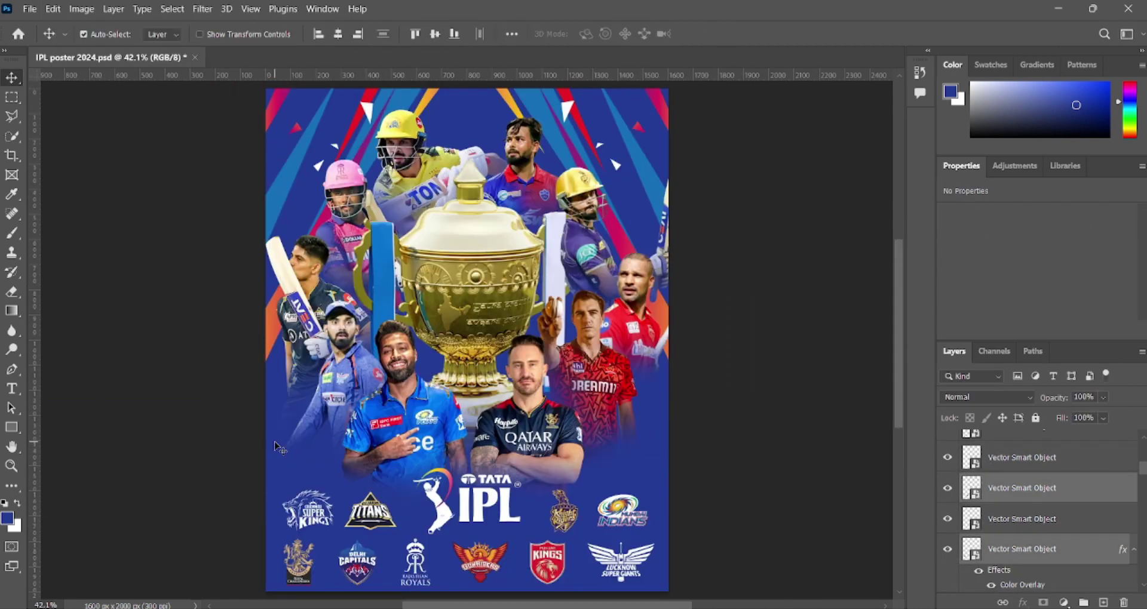
pyautogui.click(476, 576)
pyautogui.click(454, 36)
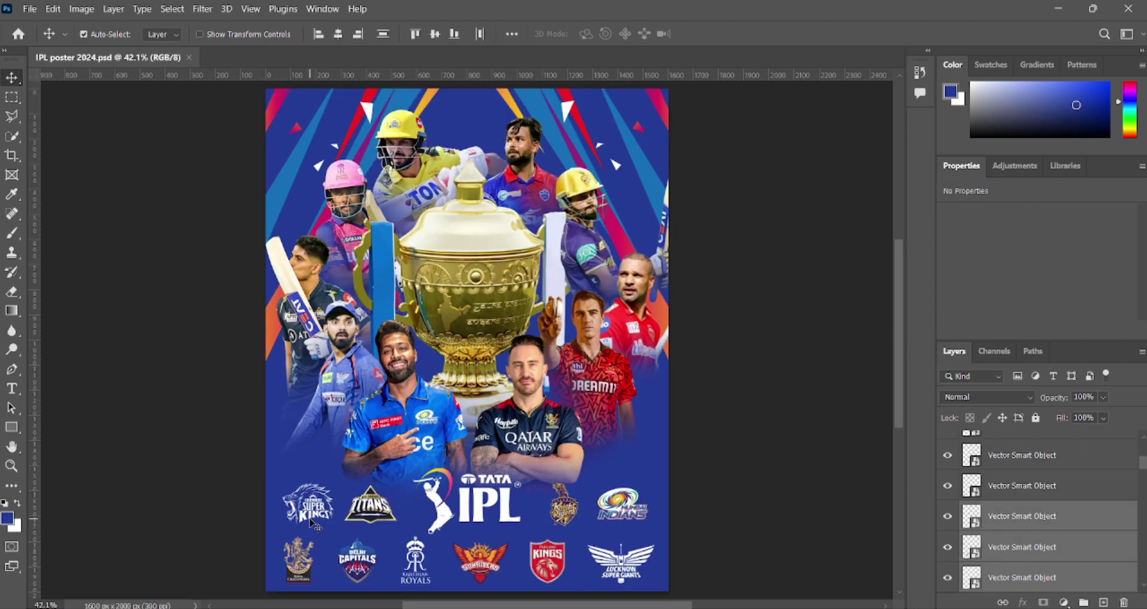
pyautogui.click(487, 501)
pyautogui.hotkey('ctrl', 't')
pyautogui.moveTo(521, 529); pyautogui.dragTo(338, 144)
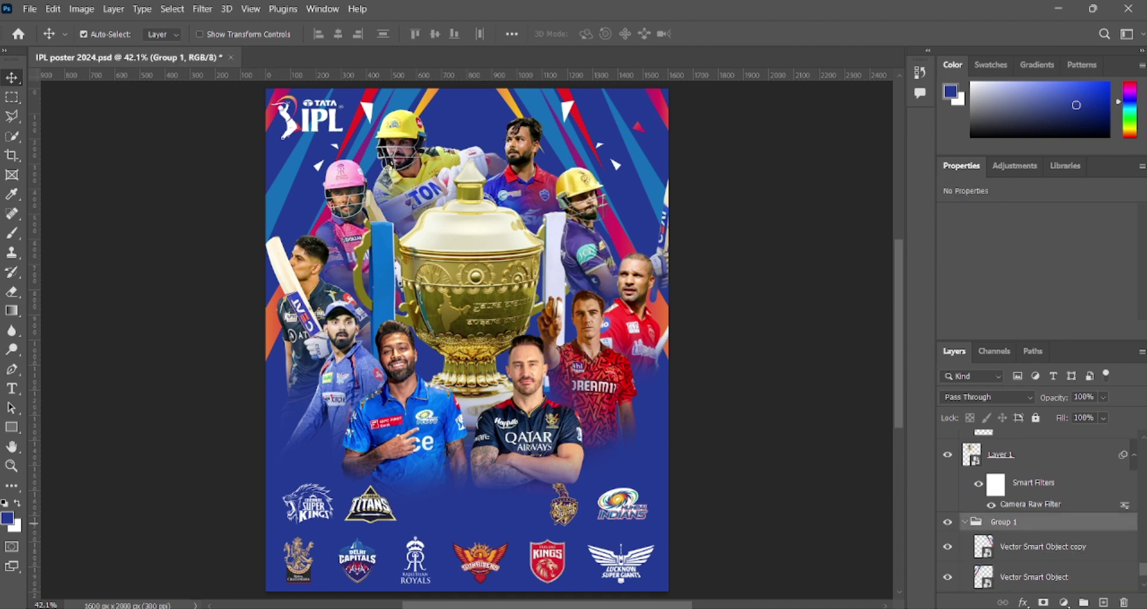
# Step: Set the brush size to 80 px
pyautogui.rightClick(263, 119)
pyautogui.write('80')
pyautogui.press('Return')
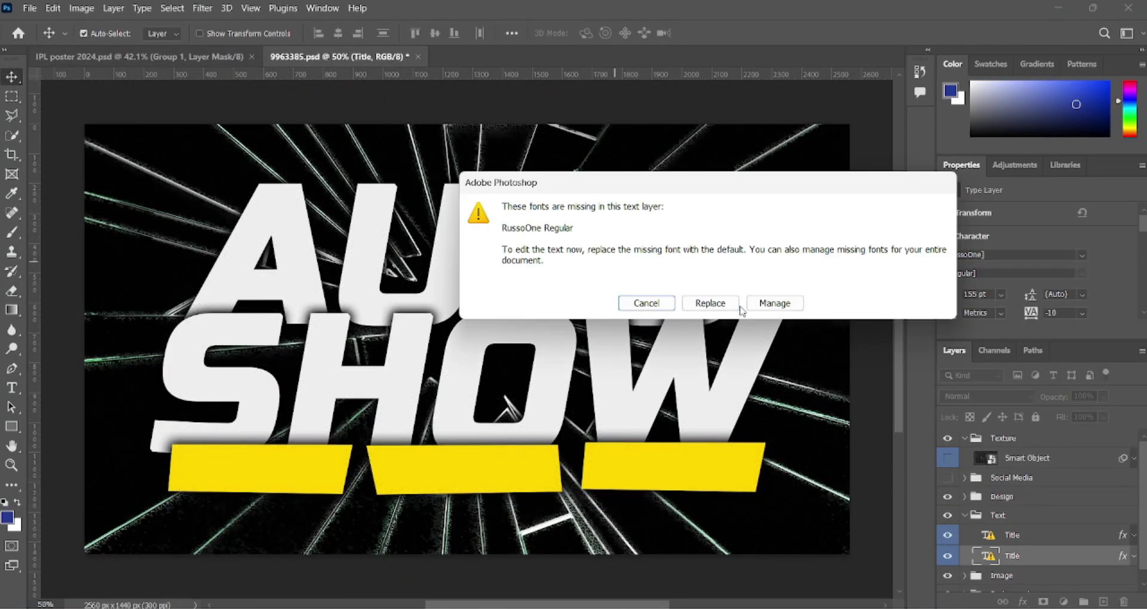
# Step: Hide the texture and retype the title as TALENT OPPORTUNITY, then resize it
pyautogui.click(732, 304)
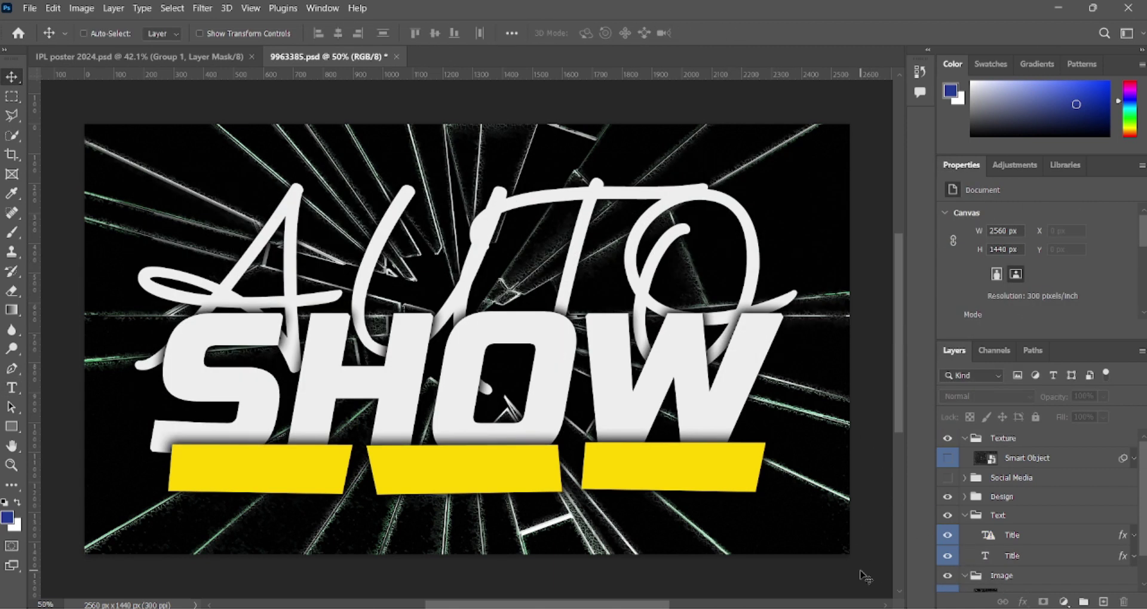
pyautogui.write('OPPO')
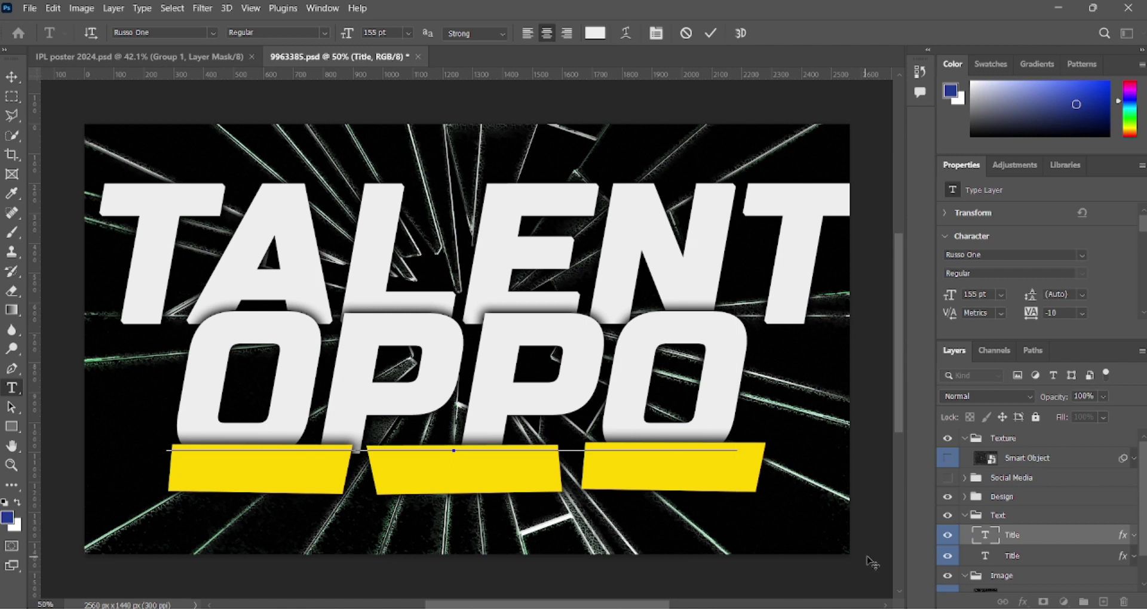
pyautogui.write('RTUNITY')
pyautogui.hotkey('ctrl', '-')
pyautogui.hotkey('ctrl', 't')
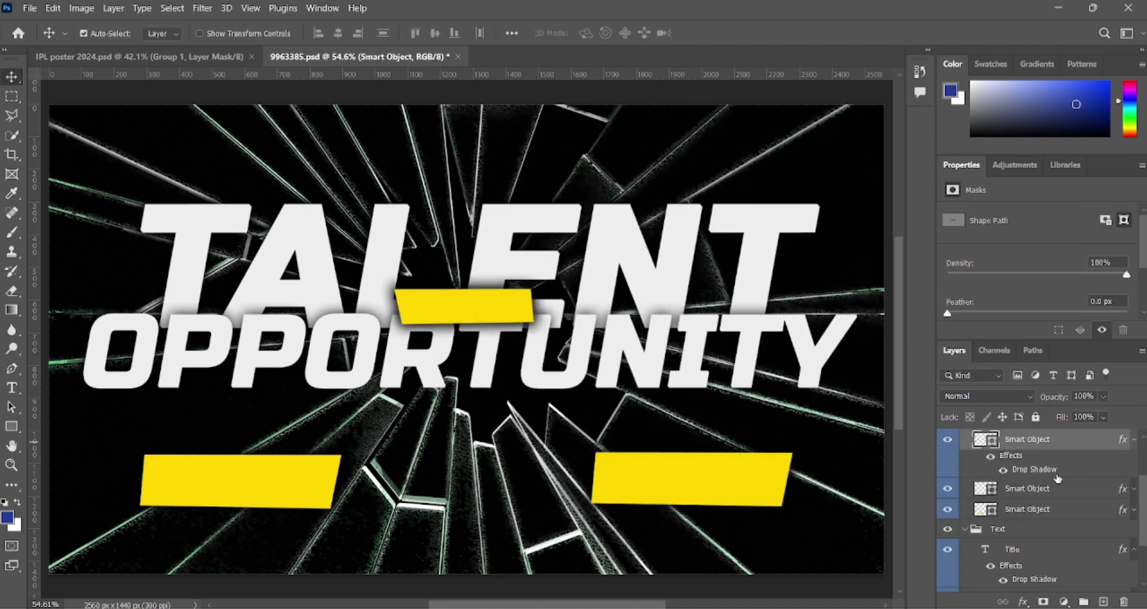
pyautogui.press('Return')
# Step: Place the MEETS text on the yellow bar and resize it
pyautogui.moveTo(540, 287)
pyautogui.mouseDown()
pyautogui.moveTo(541, 316)
pyautogui.moveTo(517, 321)
pyautogui.mouseUp()
pyautogui.click(13, 79)
pyautogui.hotkey('ctrl', 't')
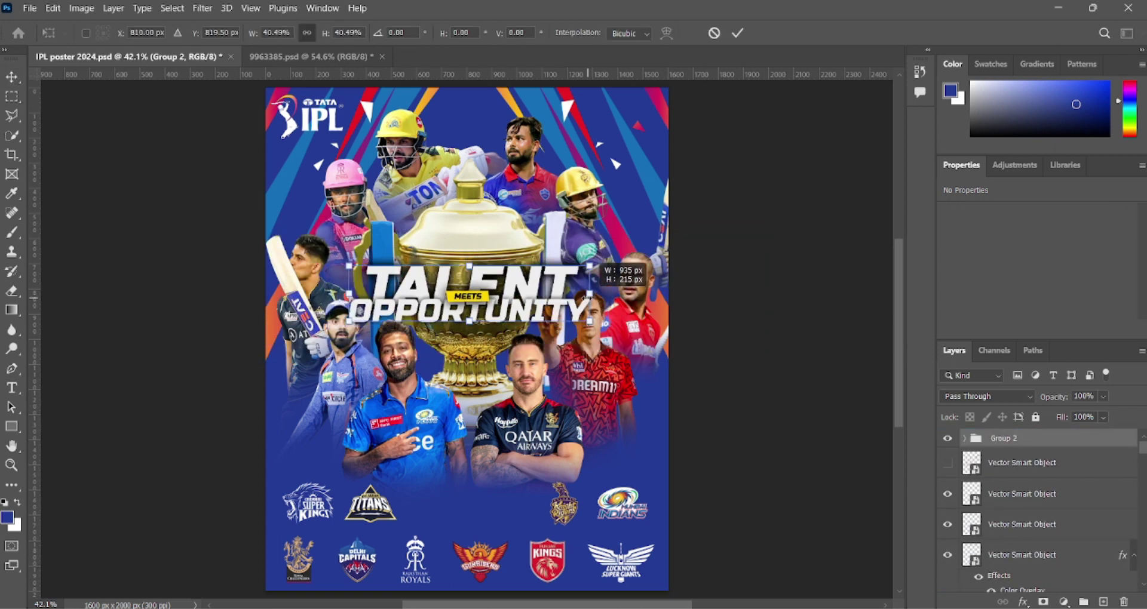
# Step: Commit the title on the poster and scale down the TALENT OPPORTUNITY title group
pyautogui.keyDown('alt'); pyautogui.scroll(2, 547, 456); pyautogui.keyUp('alt')
pyautogui.press('Return')
pyautogui.click(261, 545)
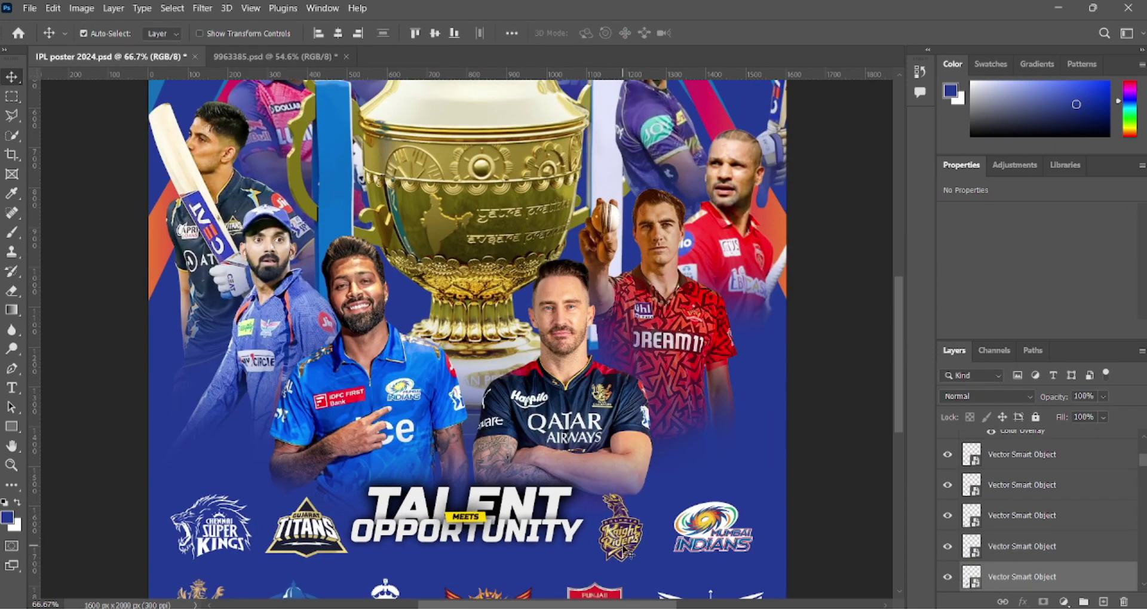
pyautogui.hotkey('ctrl', '0')
pyautogui.click(563, 508)
pyautogui.click(552, 507)
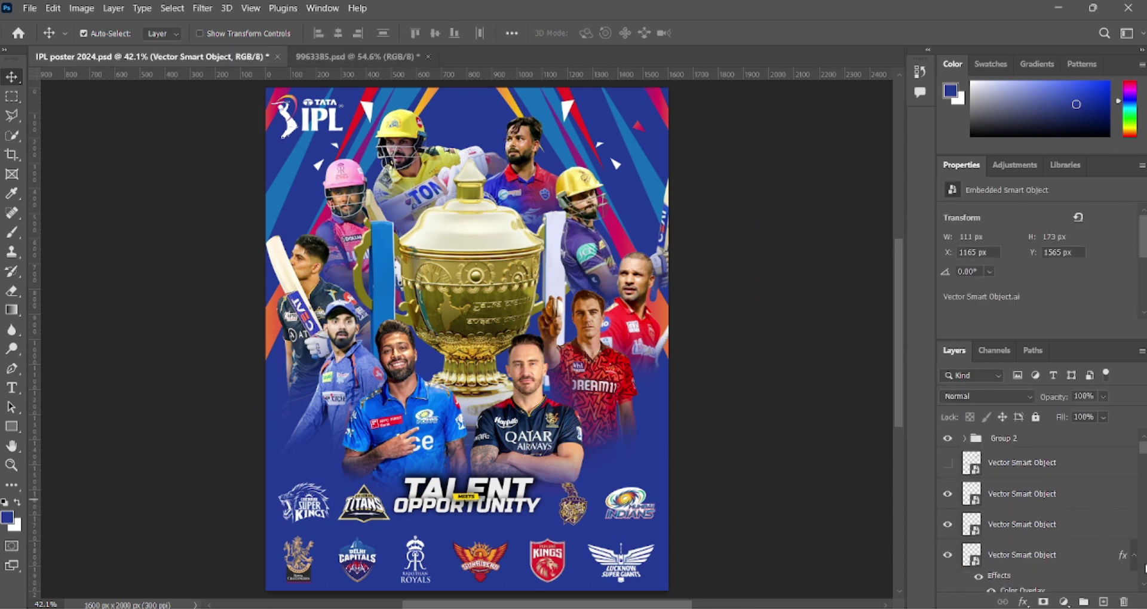
pyautogui.hotkey('ctrl', 't')
pyautogui.click(827, 519)
pyautogui.scroll(-3, 1016, 534)
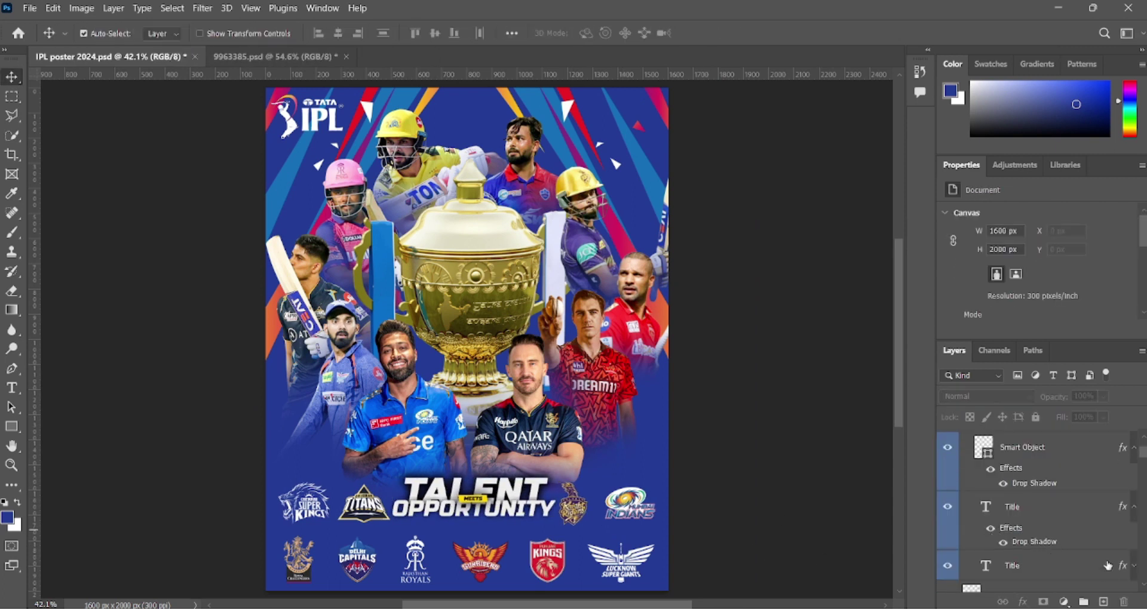
# Step: Add black Multiply drop shadows to the title and its smart object layer
pyautogui.doubleClick(1108, 566)
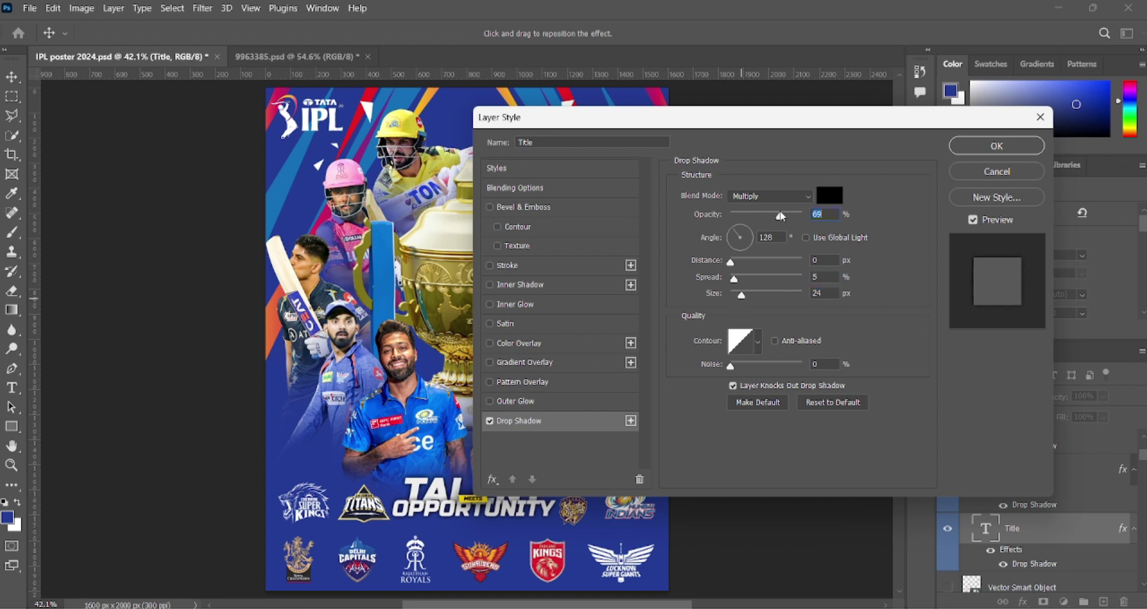
pyautogui.click(997, 146)
pyautogui.doubleClick(1075, 468)
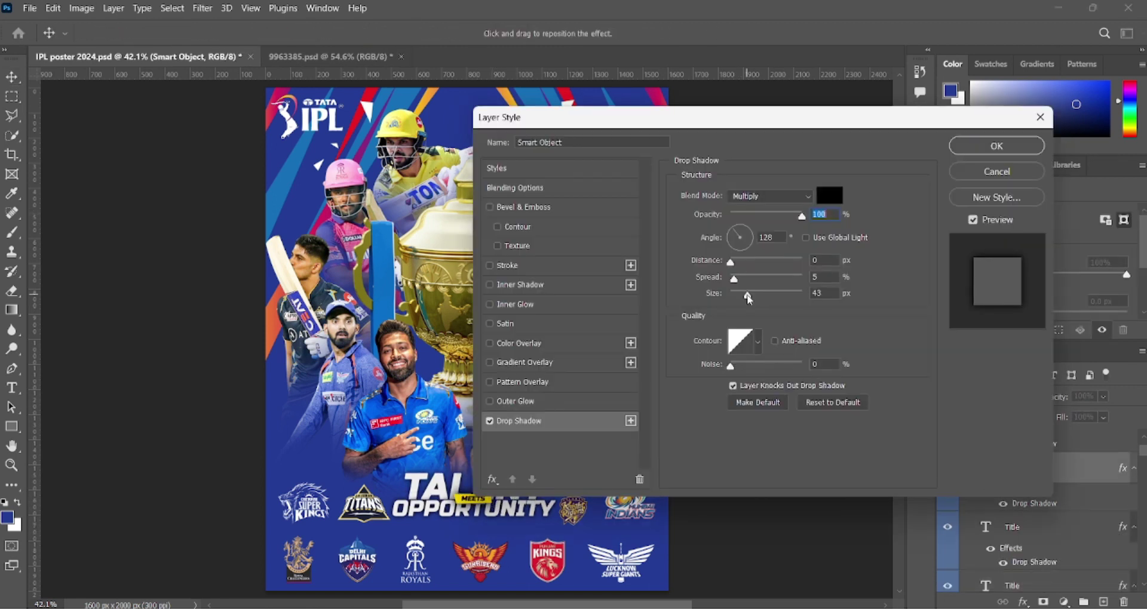
pyautogui.press('Return')
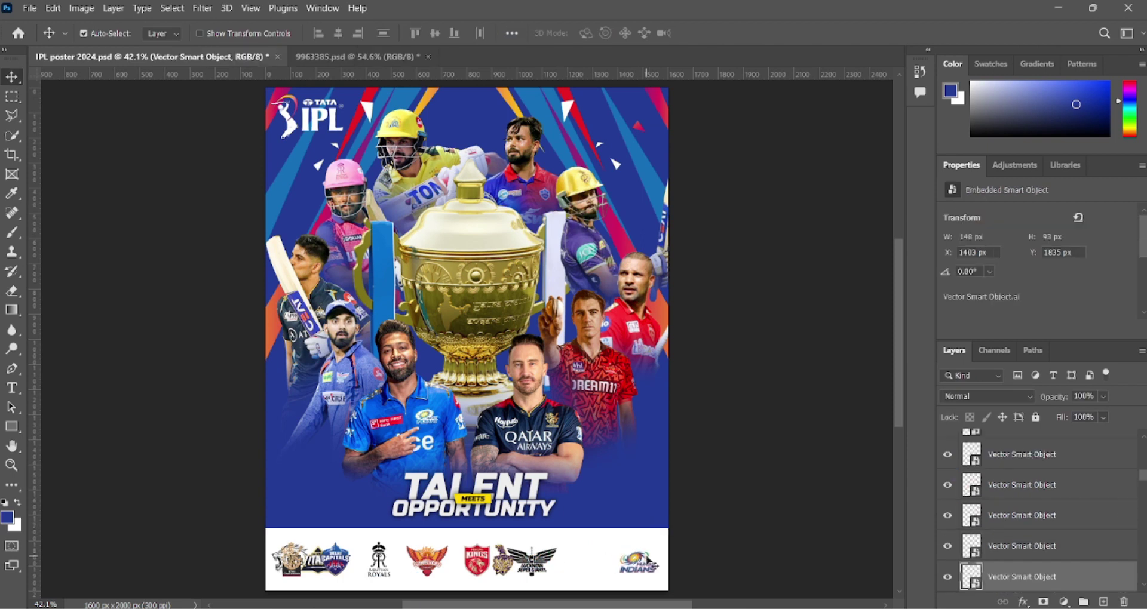
# Step: Distribute all team logos evenly by horizontal centers across the white strip
pyautogui.keyDown('shift'); pyautogui.click(1111, 487); pyautogui.keyUp('shift')
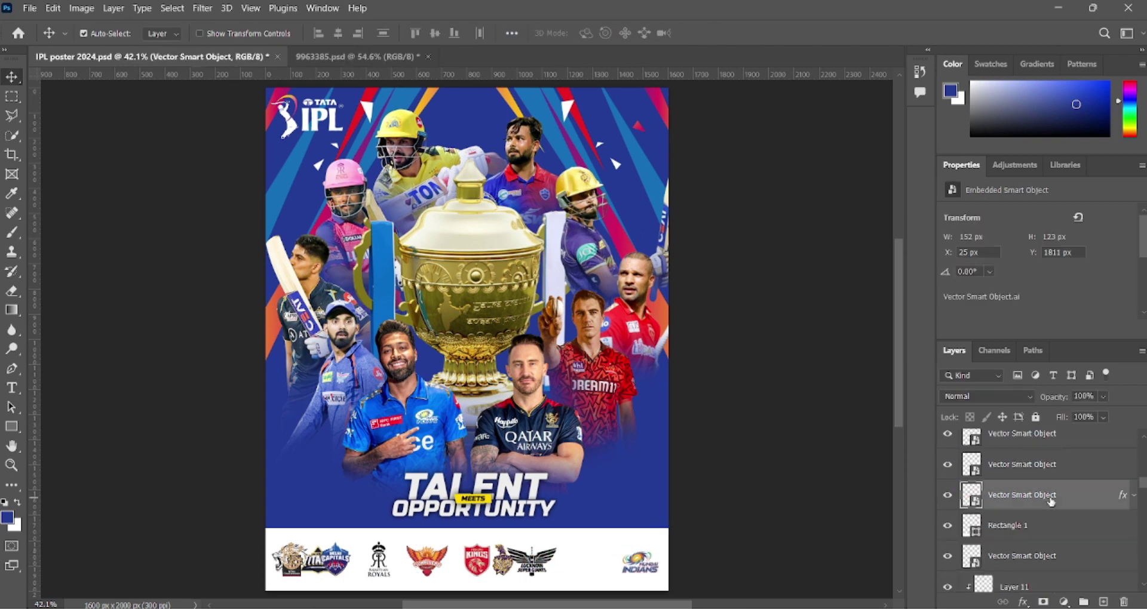
pyautogui.click(482, 33)
pyautogui.press('Return')
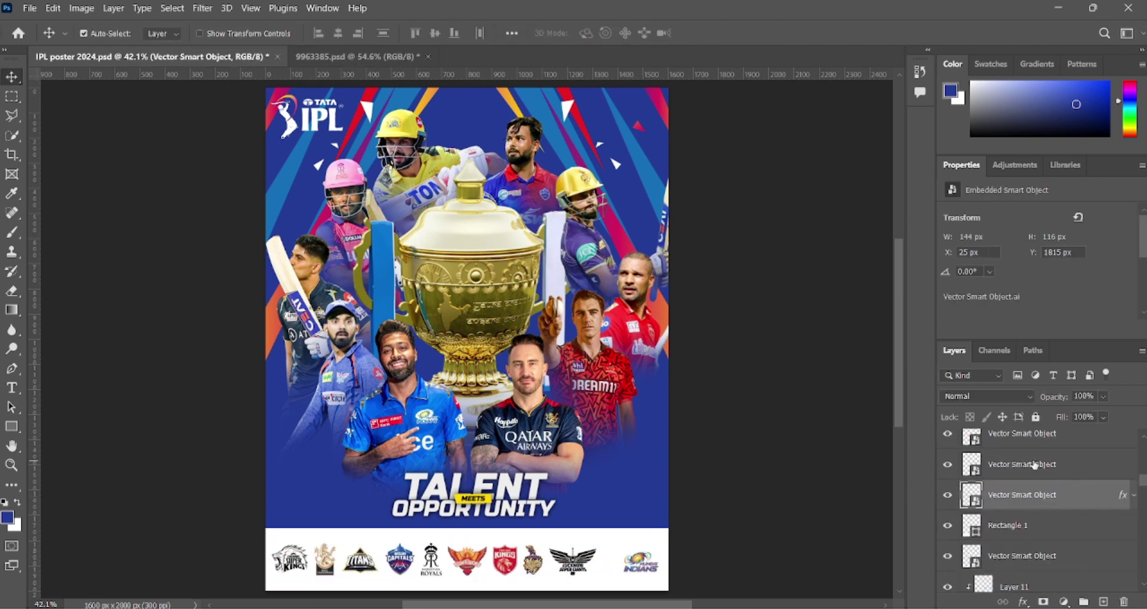
pyautogui.click(482, 33)
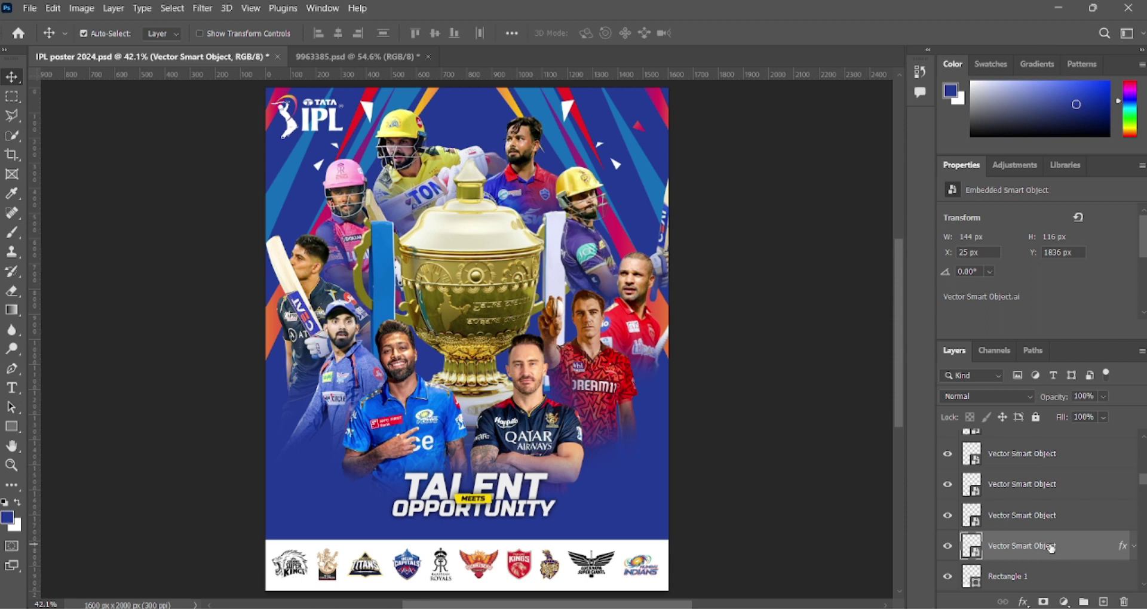
# Step: Group the title layers, enlarge the TALENT MEETS OPPORTUNITY title, and save the poster
pyautogui.hotkey('ctrl', 'g')
pyautogui.hotkey('ctrl', 'z')
pyautogui.hotkey('ctrl', 'z')
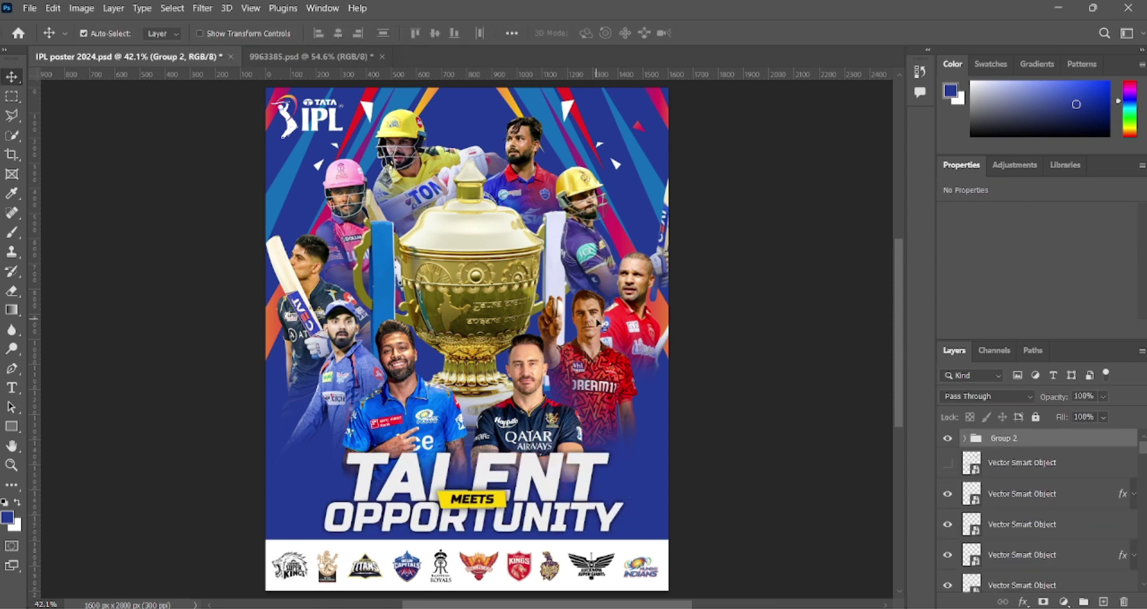
pyautogui.hotkey('ctrl', 's')
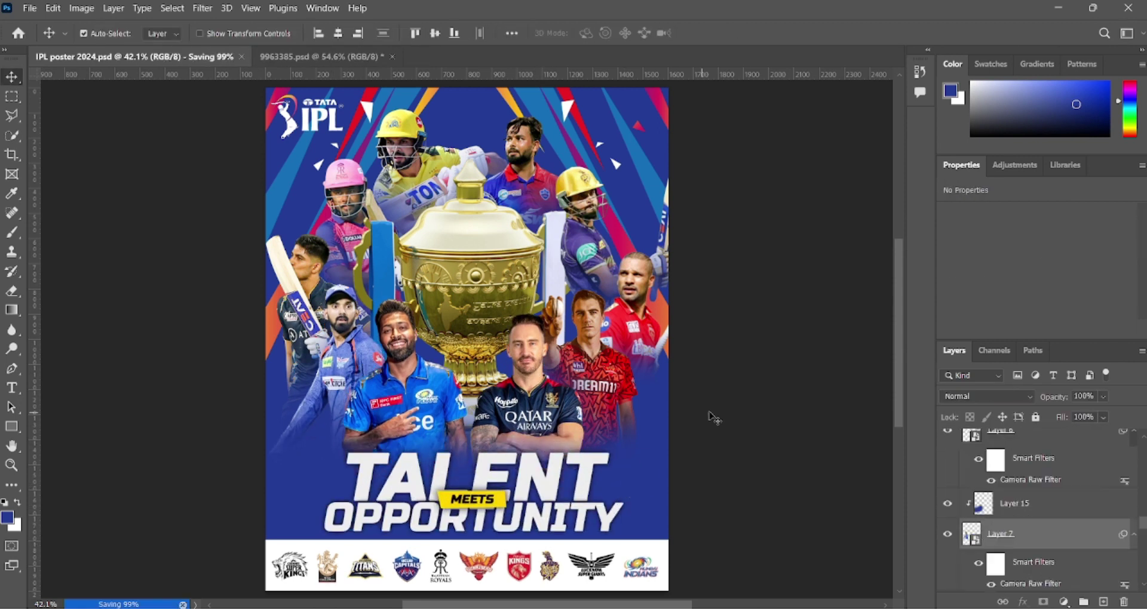
# Step: Paste the updated LSG logo from Illustrator into the logo strip
pyautogui.click(301, 579)
pyautogui.hotkey('alt', 'Tab')
pyautogui.hotkey('alt', 'Tab')
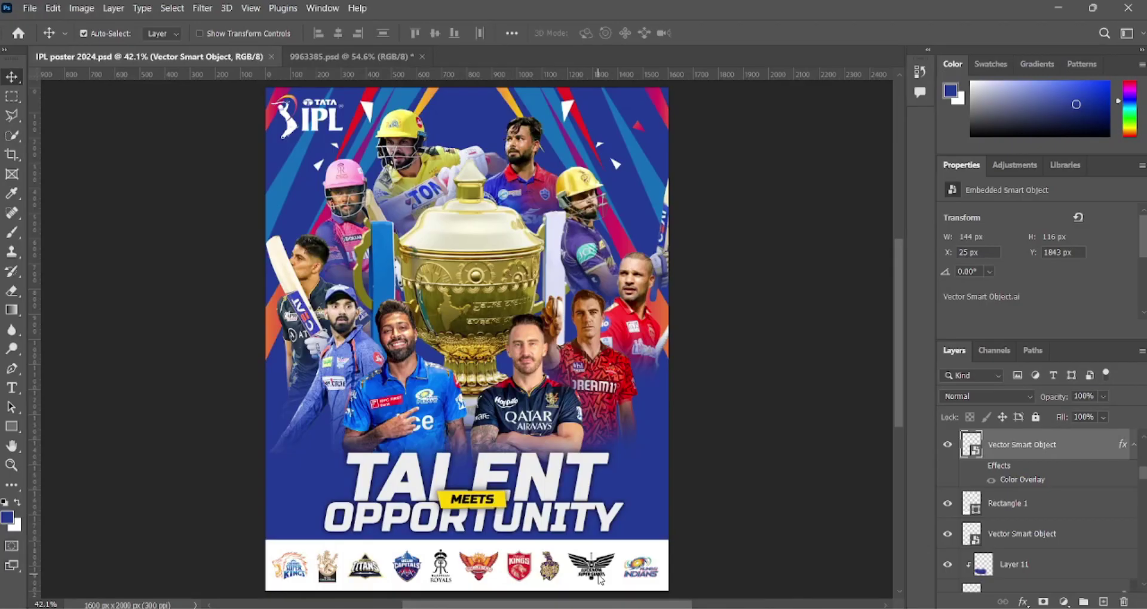
pyautogui.hotkey('ctrl', 'v')
pyautogui.scroll(-5, 610, 302)
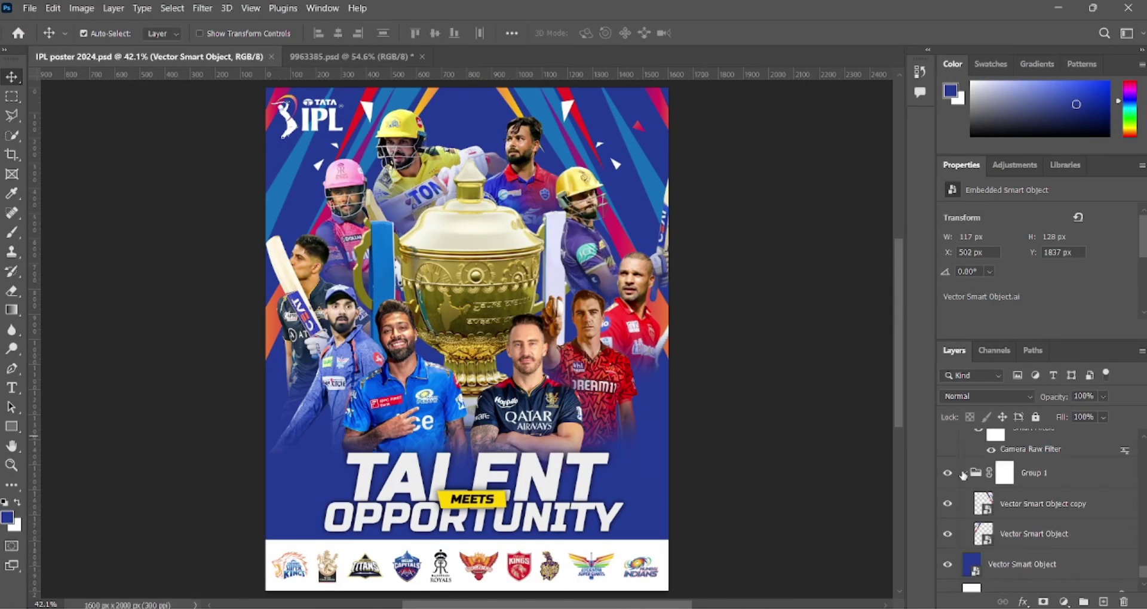
# Step: Duplicate the stripe group and flip the copy horizontally onto the left side
pyautogui.hotkey('ctrl', 't')
pyautogui.rightClick(550, 291)
pyautogui.click(613, 583)
pyautogui.press('Return')
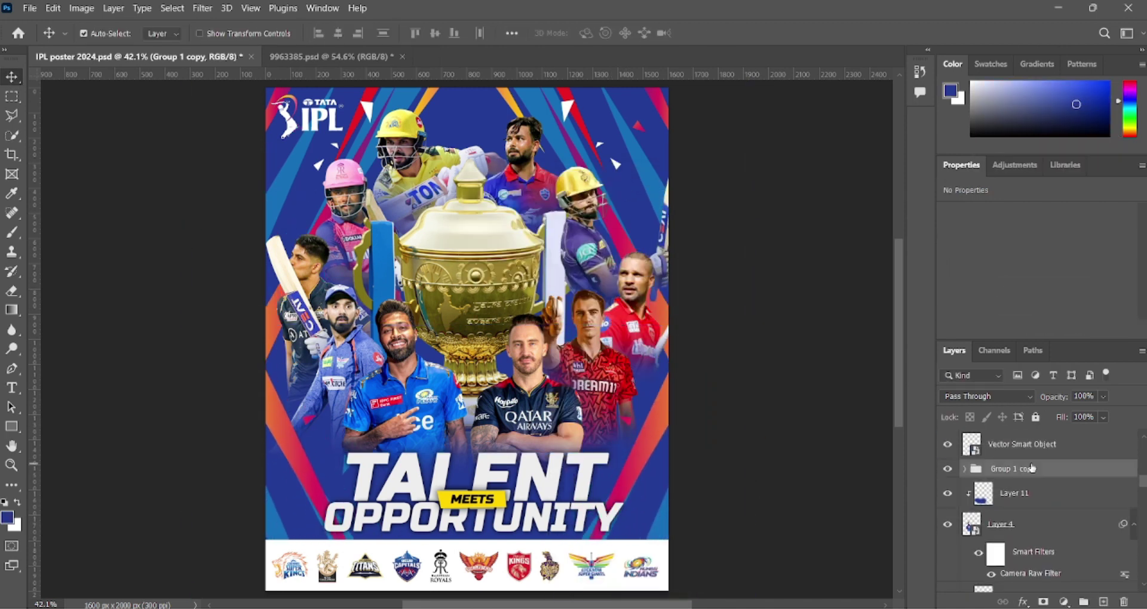
# Step: Add a Hue/Saturation adjustment with an inverted mask and pick a soft 200 px brush
pyautogui.click(964, 469)
pyautogui.scroll(1, 1015, 508)
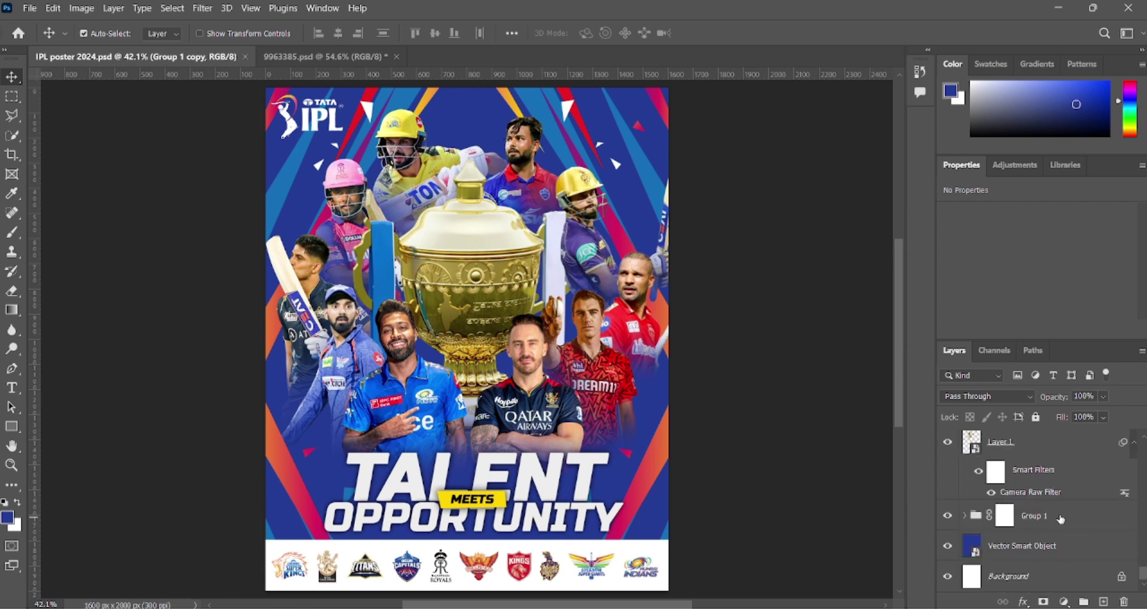
pyautogui.click(1051, 465)
pyautogui.click(1064, 604)
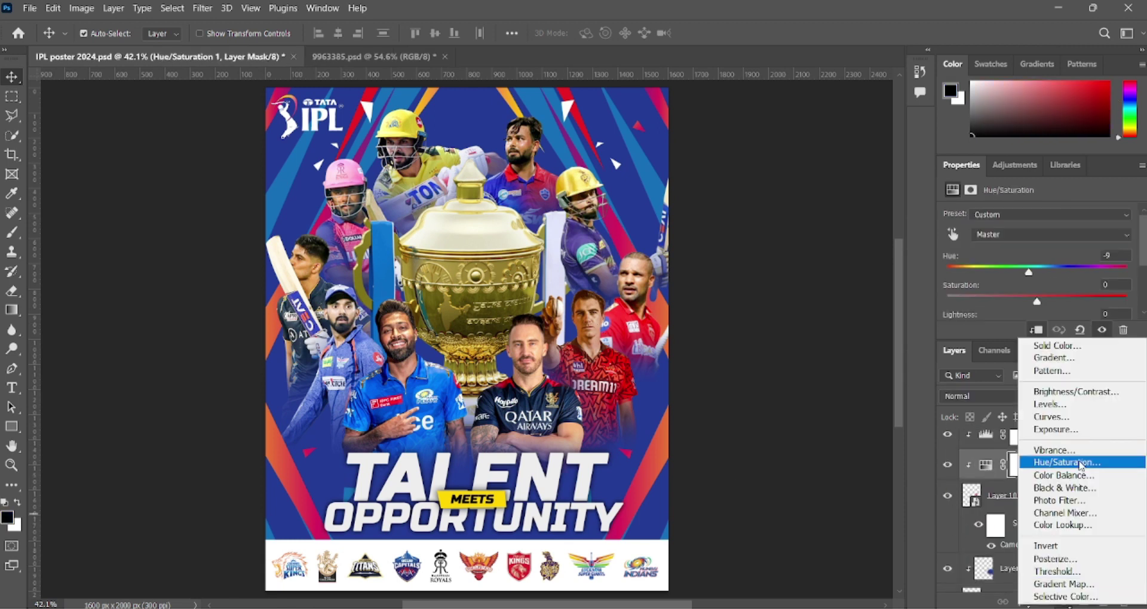
pyautogui.click(1065, 394)
pyautogui.hotkey('ctrl', 'i')
pyautogui.press('b')
pyautogui.hotkey('ctrl', '+')
pyautogui.click(105, 33)
pyautogui.doubleClick(53, 171)
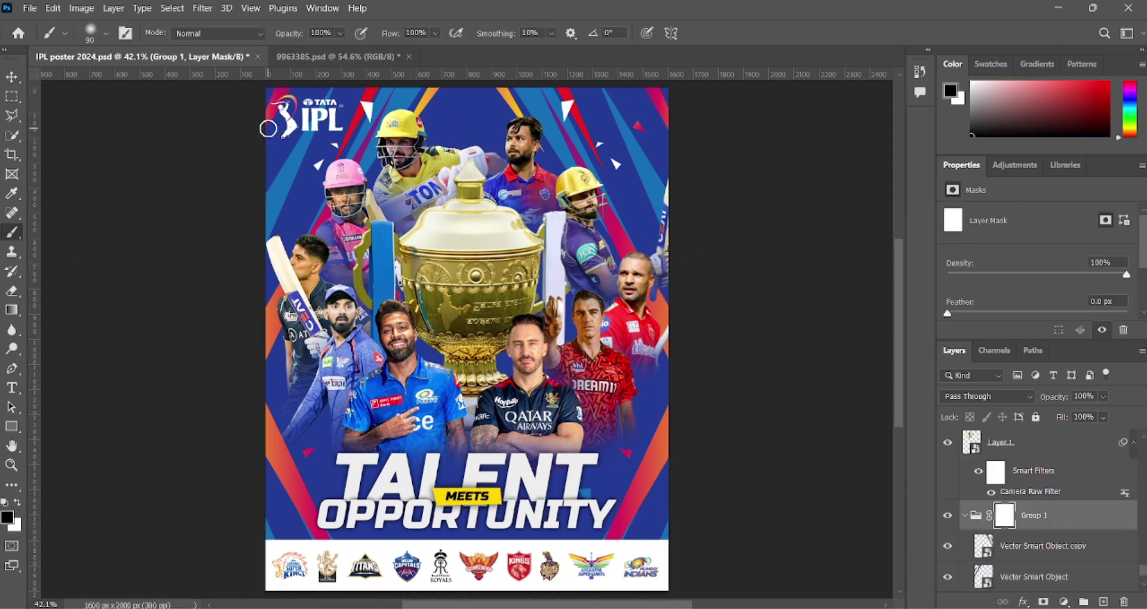
# Step: Enlarge the blue background smart object to cover the whole poster
pyautogui.scroll(3, 1038, 488)
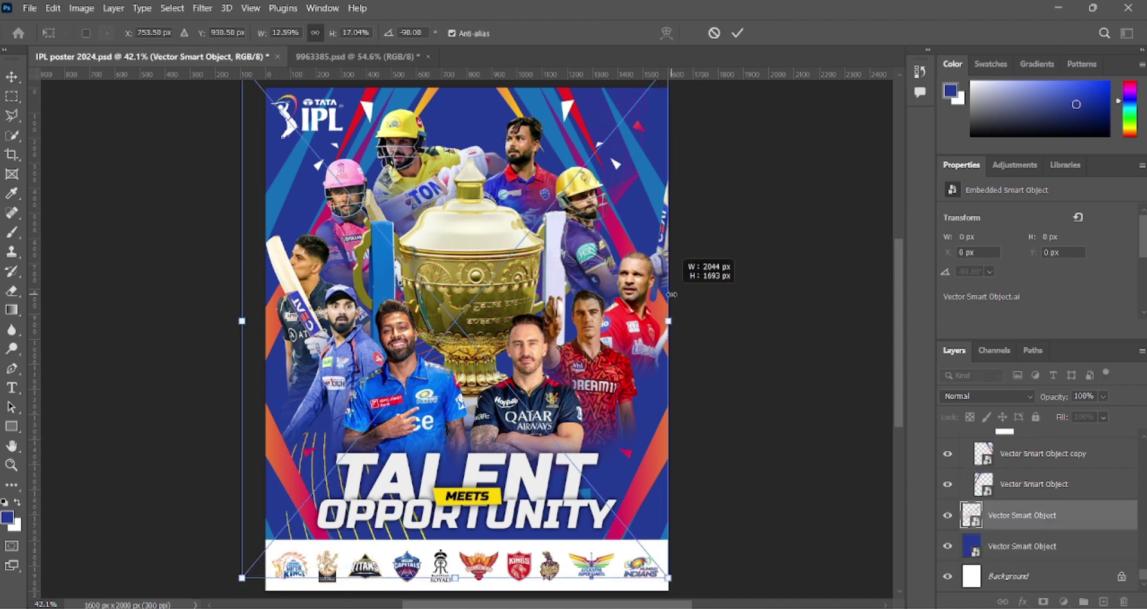
pyautogui.moveTo(672, 294); pyautogui.dragTo(717, 159)
pyautogui.press('Return')
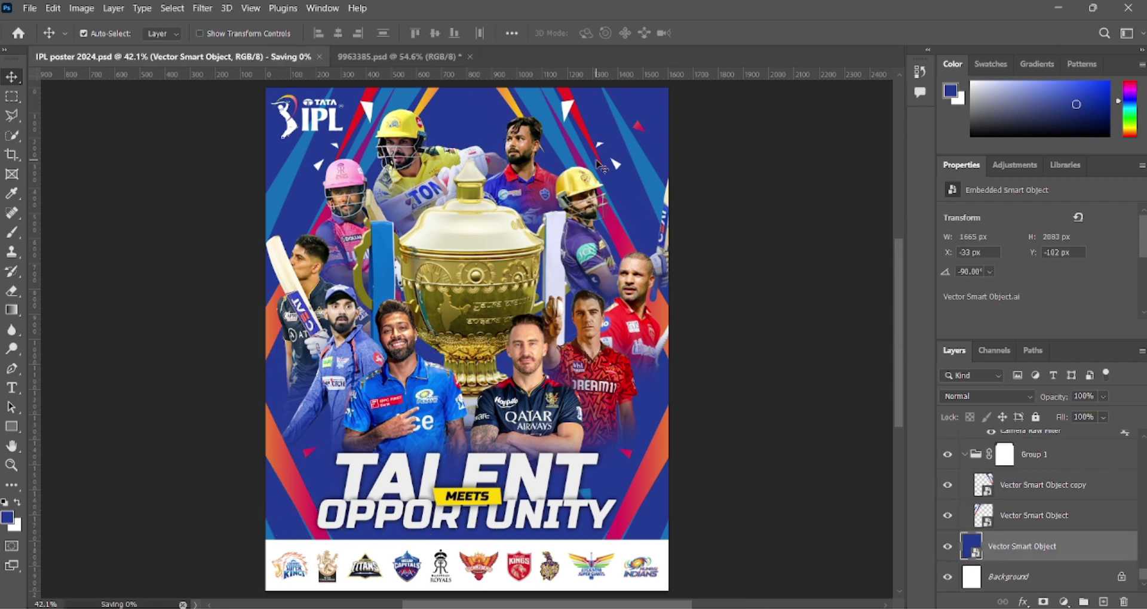
# Step: Convert the new glow layer to a smart object, blend it with Overlay, and touch up a player mask
pyautogui.rightClick(1051, 514)
pyautogui.click(922, 213)
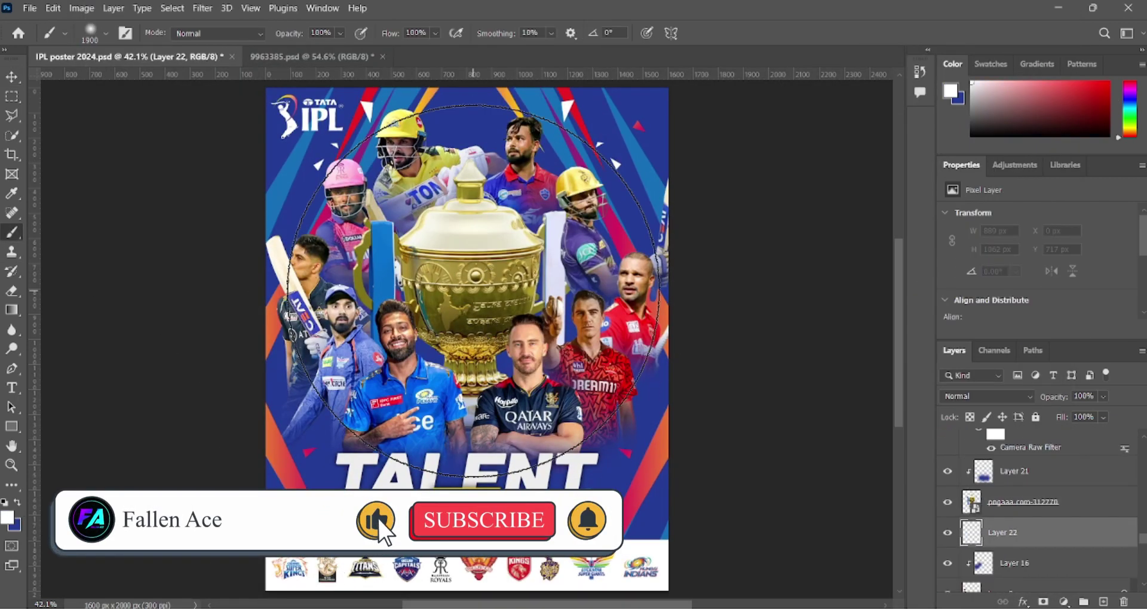
pyautogui.click(986, 396)
pyautogui.click(985, 396)
pyautogui.scroll(5, 1061, 471)
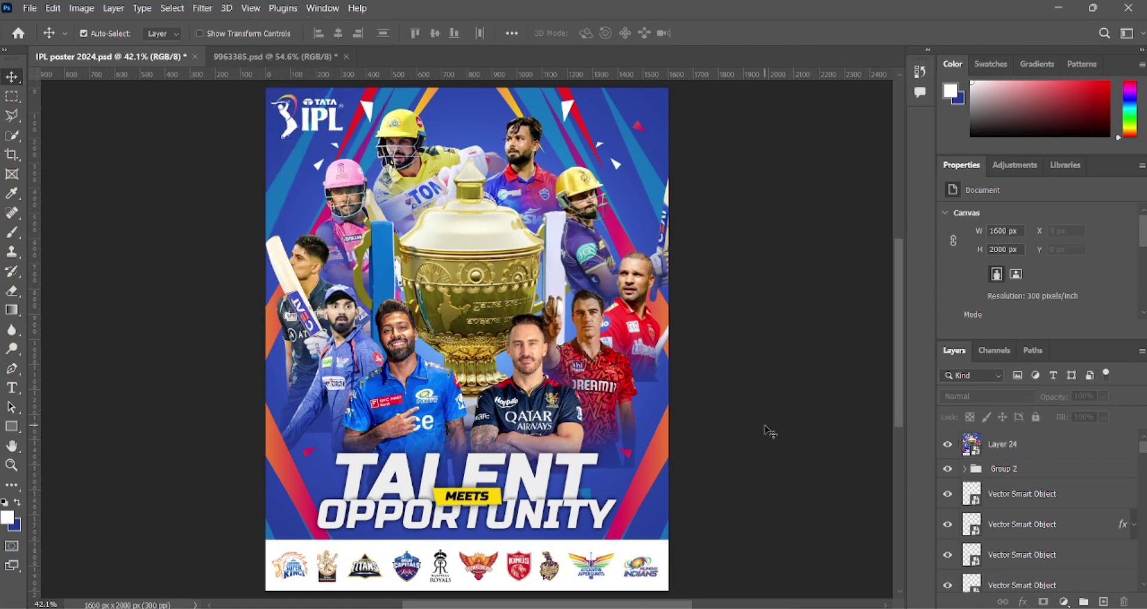
pyautogui.scroll(-5, 1006, 478)
pyautogui.click(949, 583)
pyautogui.click(948, 579)
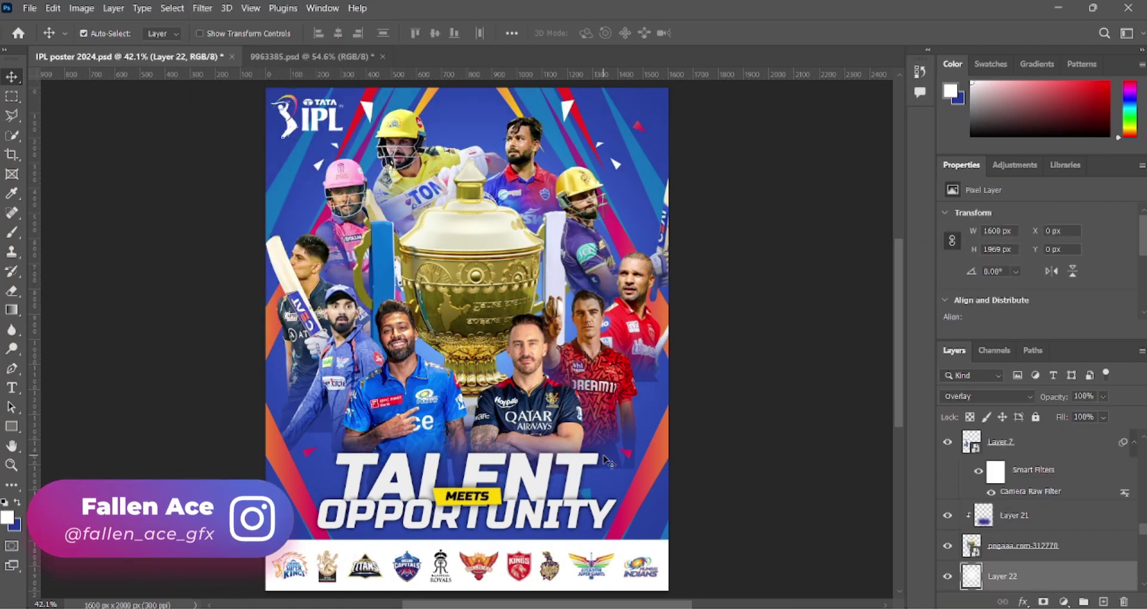
pyautogui.scroll(-3, 950, 580)
pyautogui.click(1002, 485)
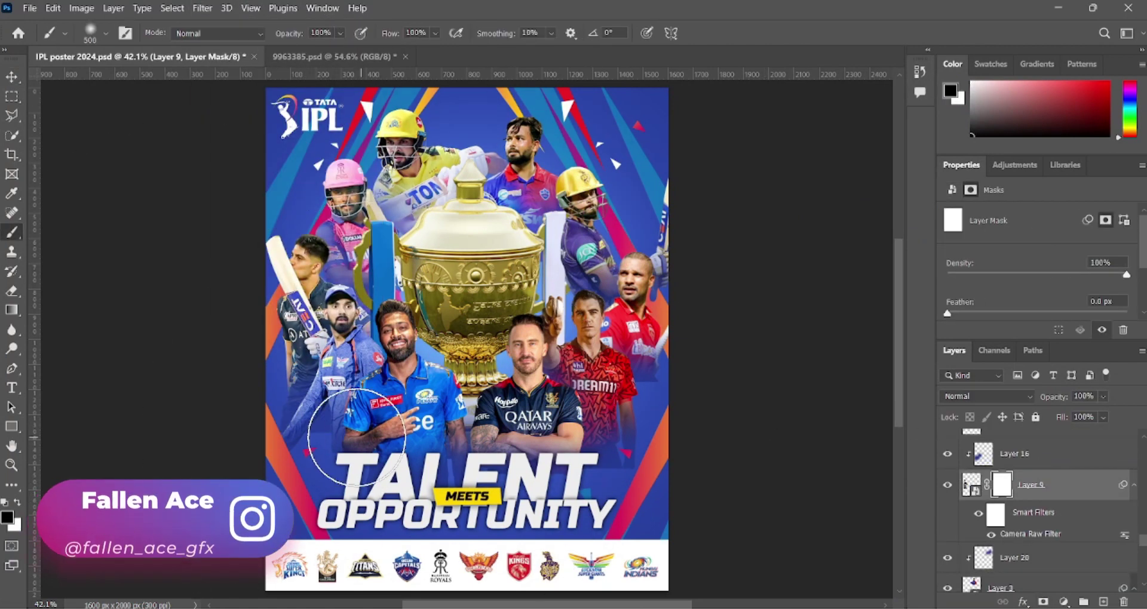
pyautogui.press('b')
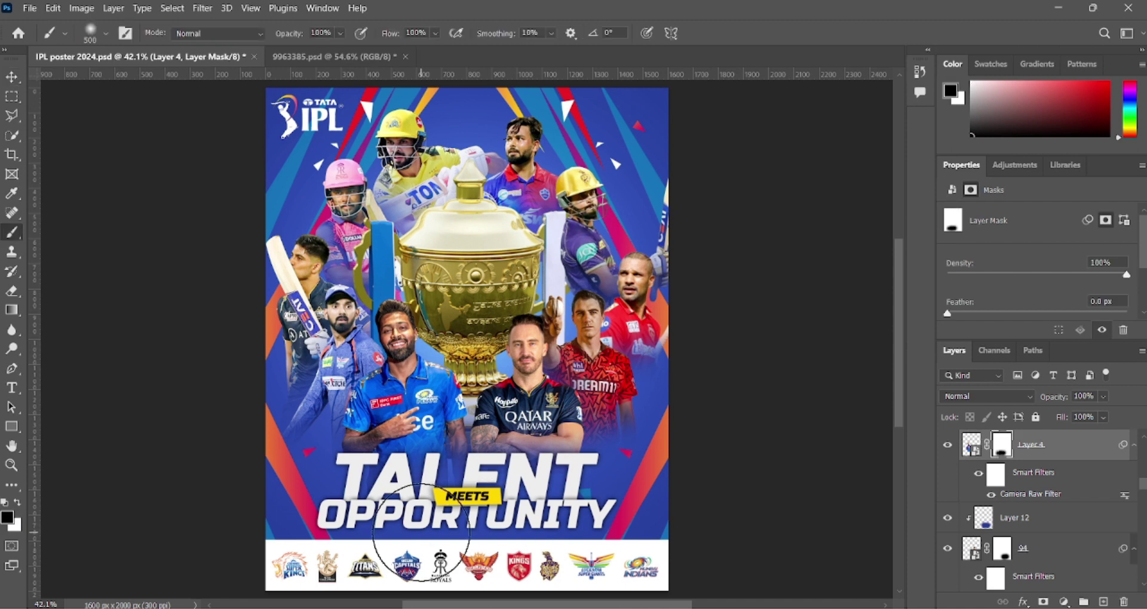
# Step: Grade the merged poster in Camera Raw: Exposure +0.25, Clarity +33, Vibrance +51, Dehaze +32
pyautogui.click(1016, 445)
pyautogui.click(203, 8)
pyautogui.click(239, 112)
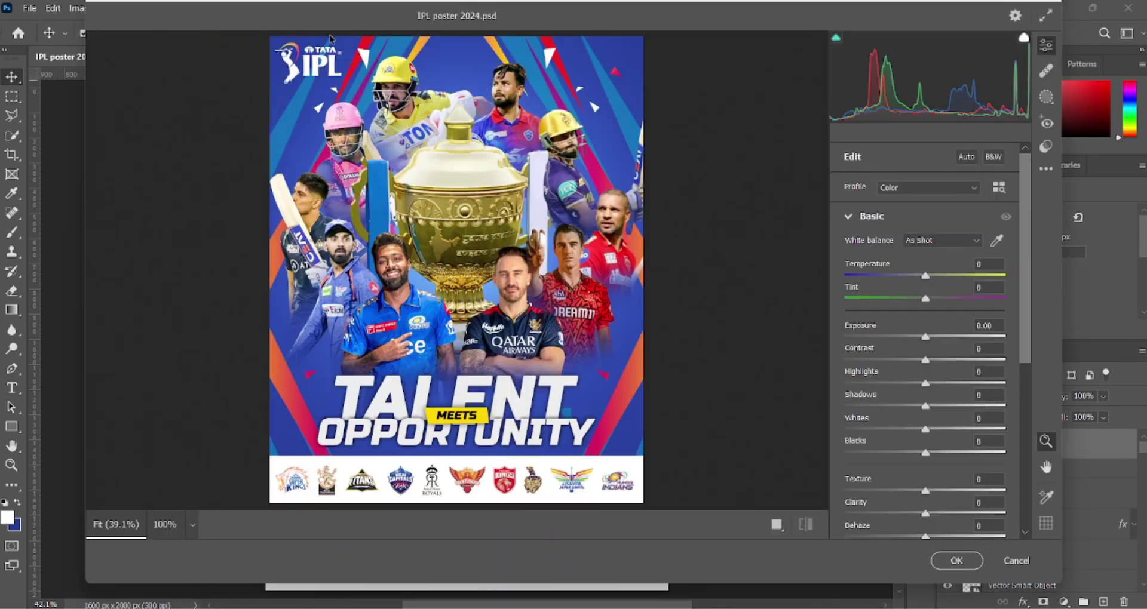
pyautogui.moveTo(923, 336); pyautogui.dragTo(952, 340)
pyautogui.scroll(-5, 946, 341)
pyautogui.moveTo(926, 401); pyautogui.dragTo(968, 408)
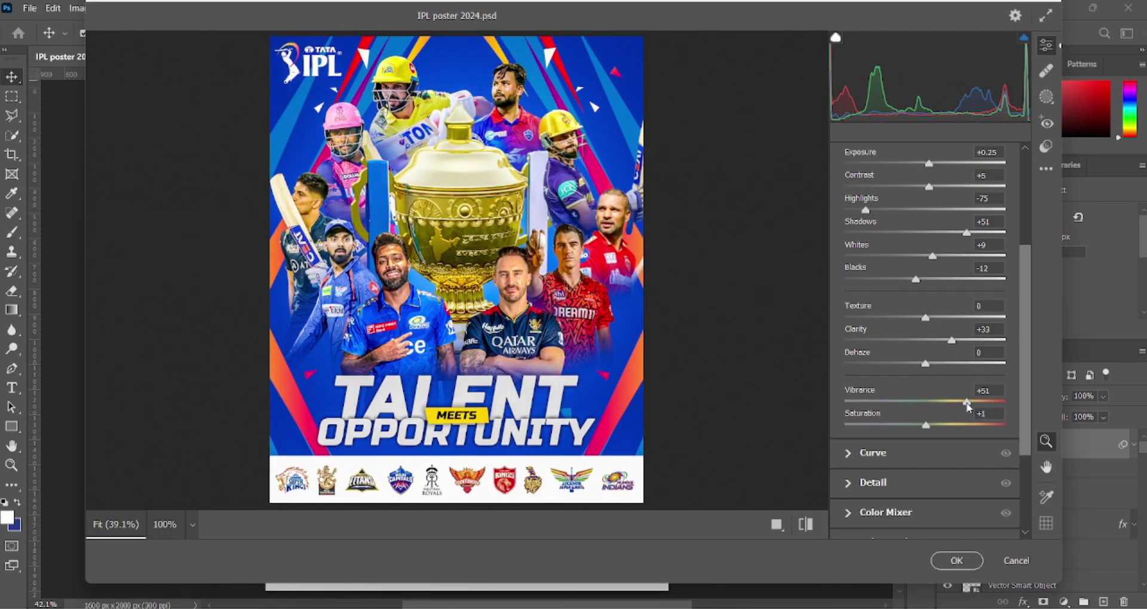
pyautogui.moveTo(934, 364); pyautogui.dragTo(950, 364)
pyautogui.moveTo(916, 279); pyautogui.dragTo(942, 278)
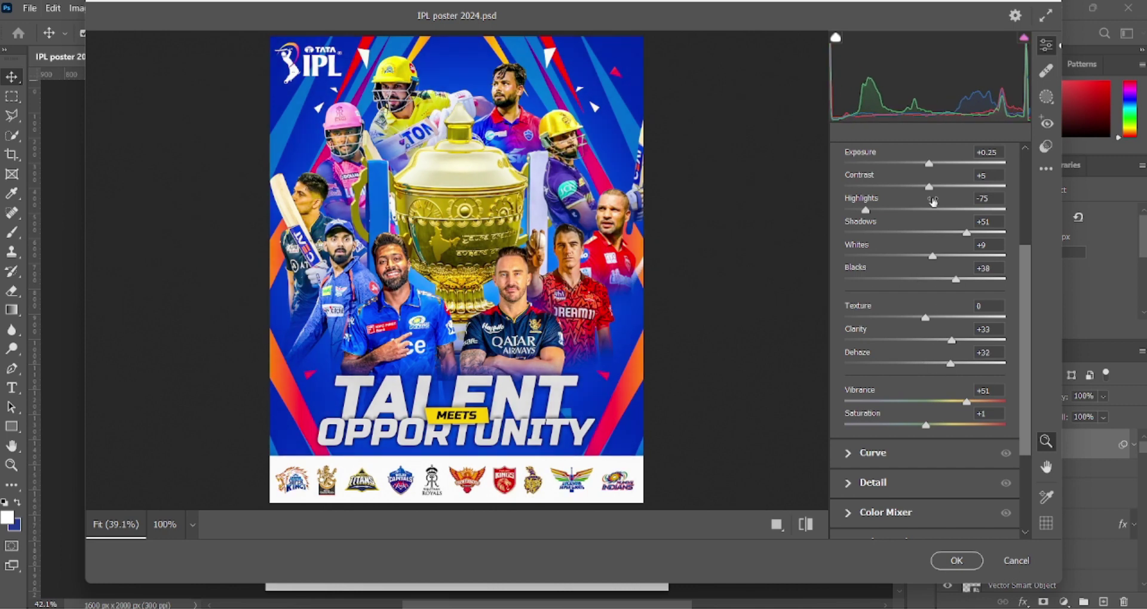
pyautogui.press('Return')
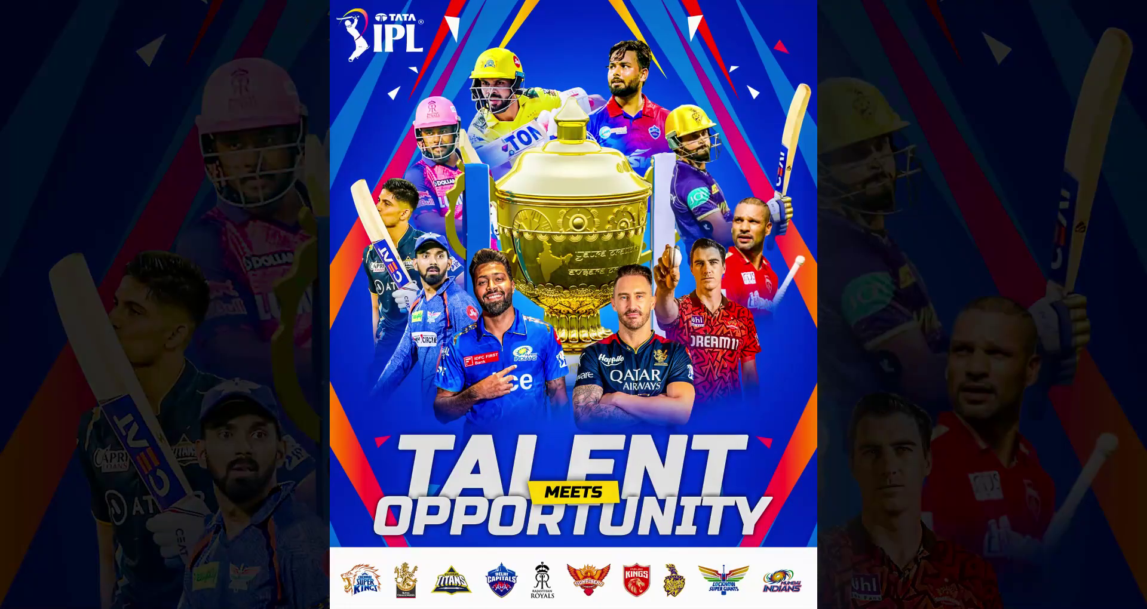